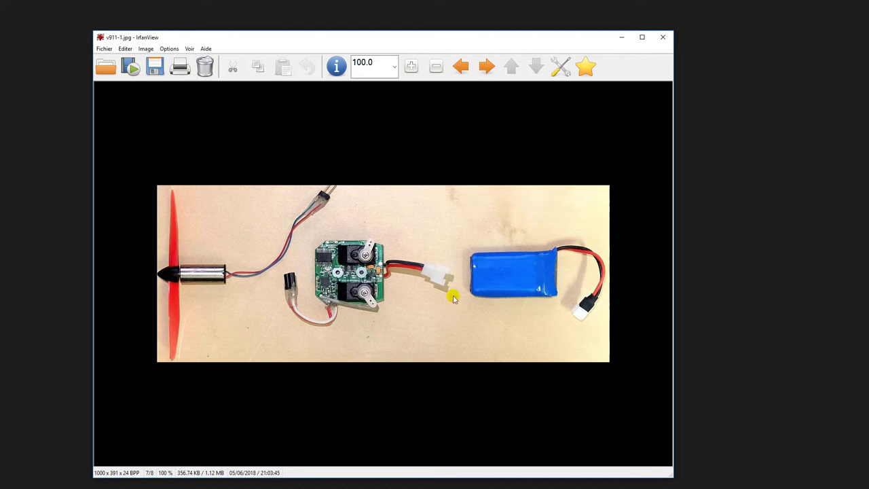
Step: Flip to v911-2.jpg and back to v911-1.jpg, then minimize IrfanView
left_click(488, 67)
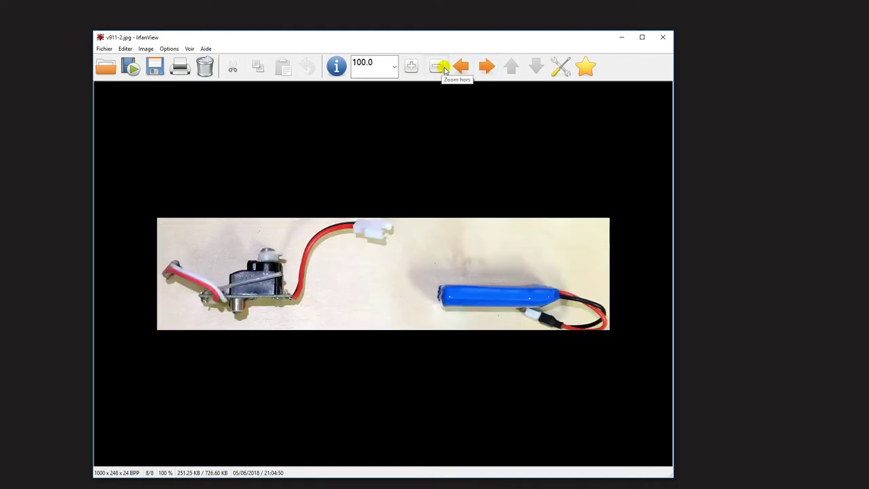
left_click(460, 67)
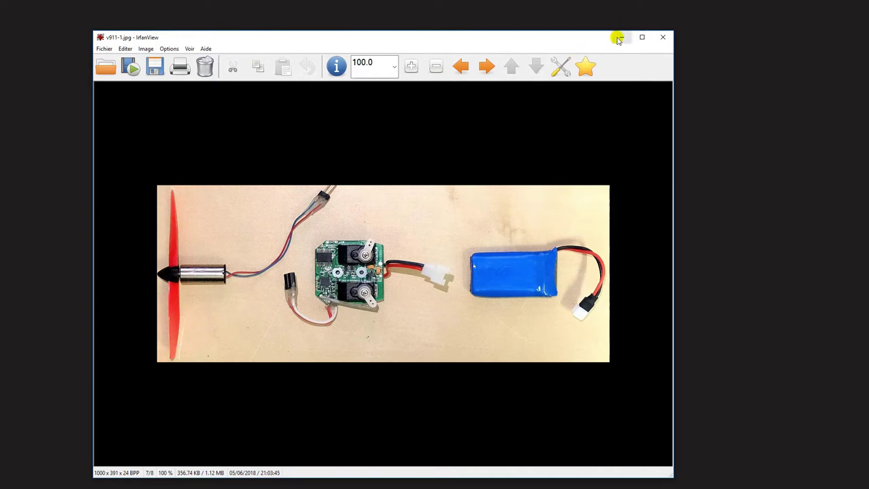
left_click(618, 38)
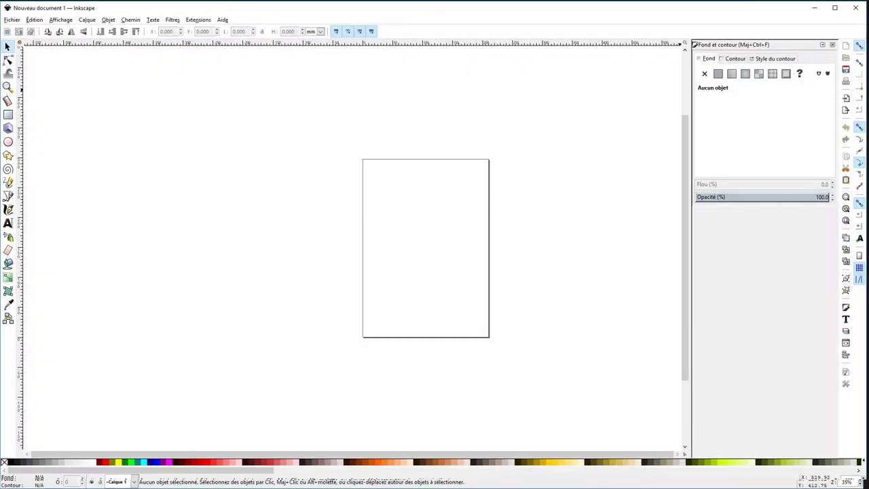
Step: Zoom the blank Inkscape page to fit the window, then bring the IrfanView parts photo forward
left_click(7, 87)
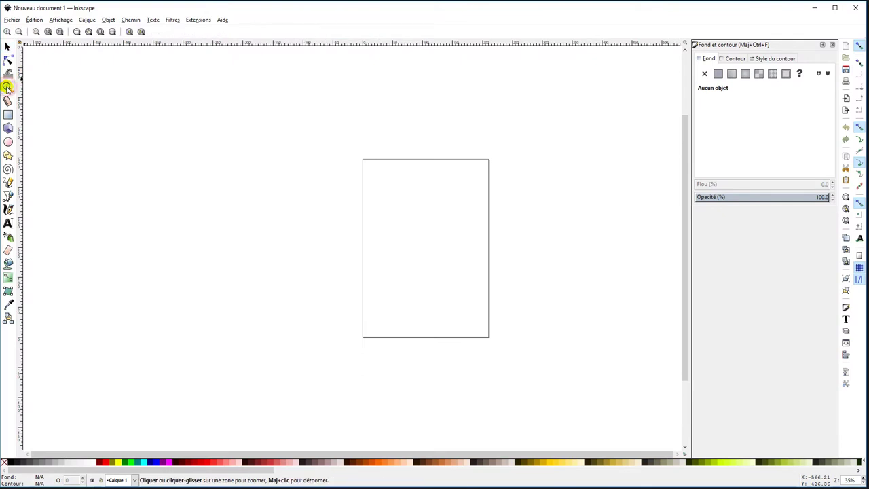
left_click(100, 32)
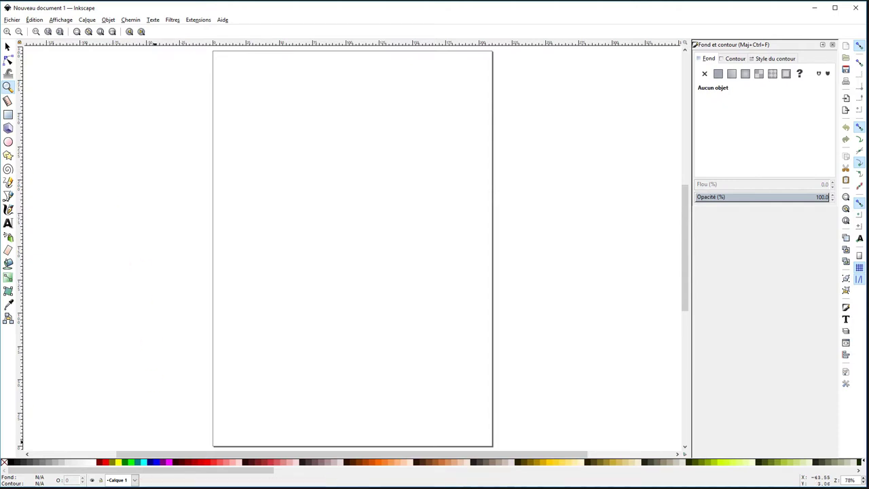
key("alt+Tab")
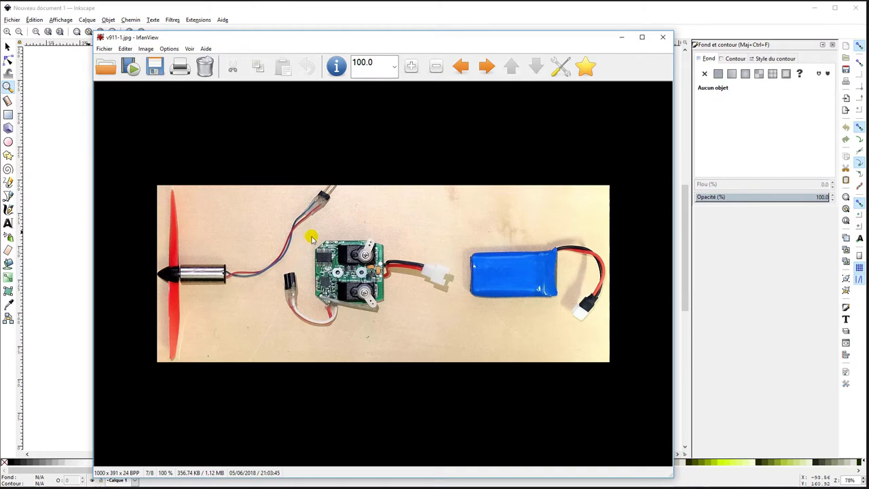
Step: Copy a tightly adjusted crop of the circuit board, then return to Inkscape
mouse_move(315, 239)
left_mouse_down()
mouse_move(364, 301)
mouse_move(382, 304)
left_mouse_up()
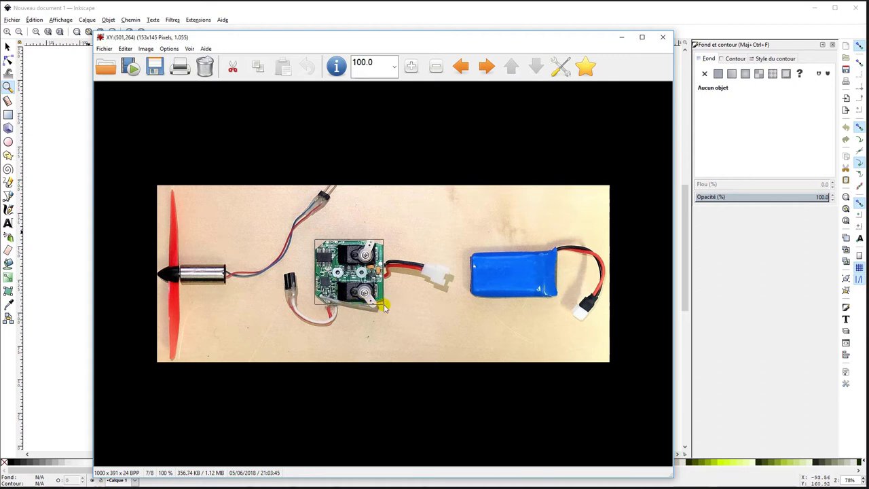
left_click_drag(383, 306, 382, 304)
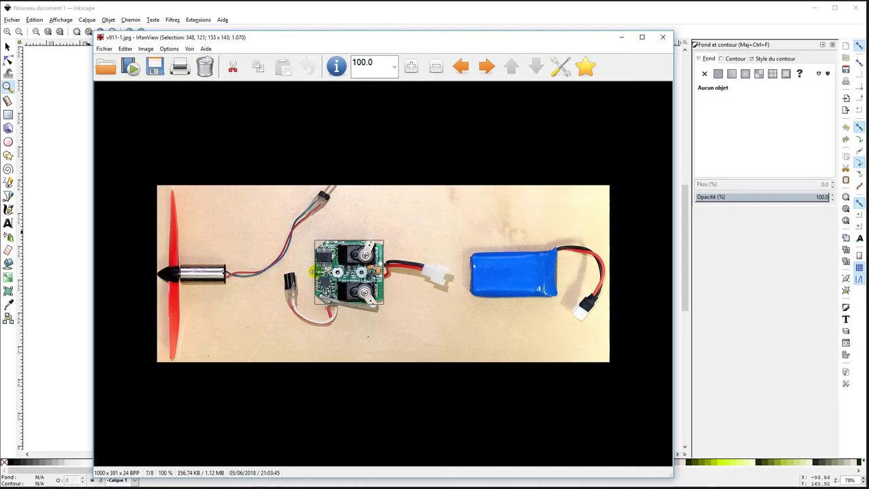
left_click_drag(314, 272, 313, 271)
left_click_drag(352, 304, 352, 306)
key("ctrl+c")
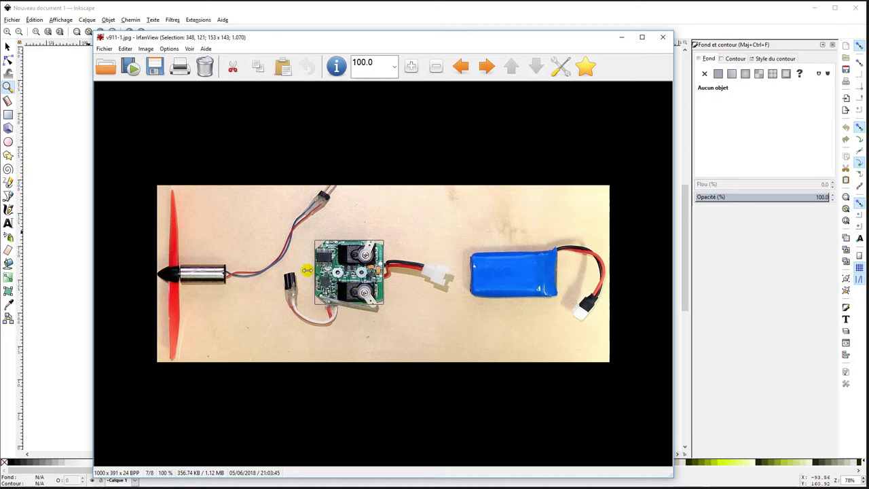
left_click(65, 170)
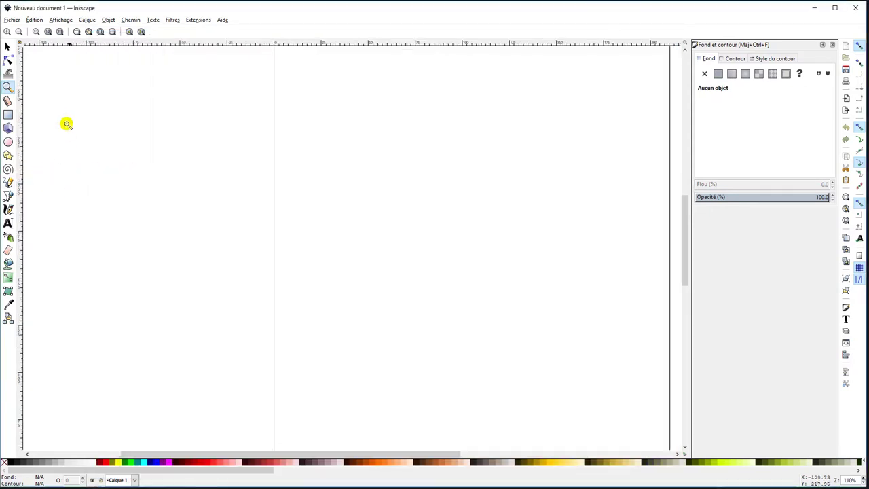
Step: Paste the circuit board right of the vertical guide and scale it proportionally to 30 mm wide
left_click(6, 46)
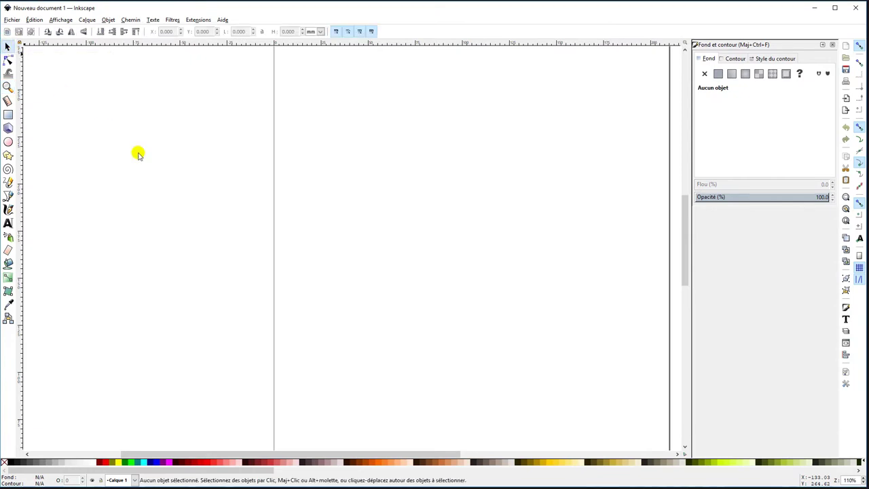
key("ctrl+v")
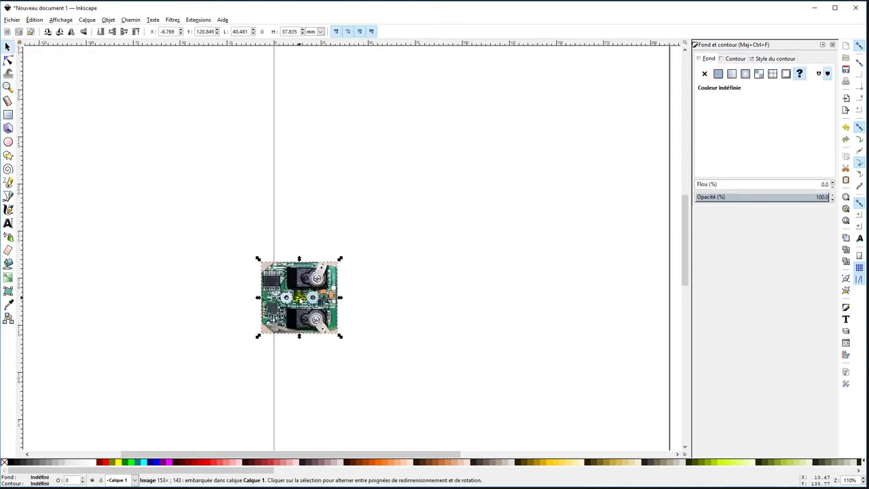
left_click_drag(331, 296, 497, 219)
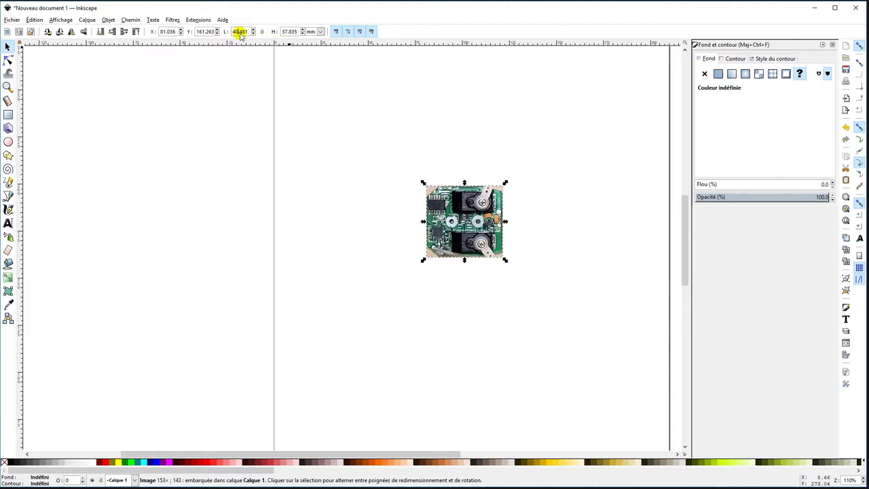
left_click(261, 31)
double_click(237, 32)
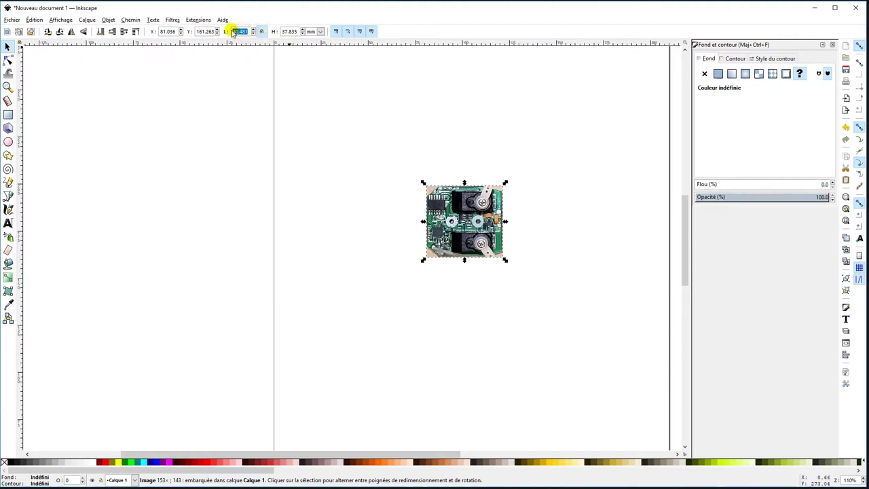
type("40")
key("Return")
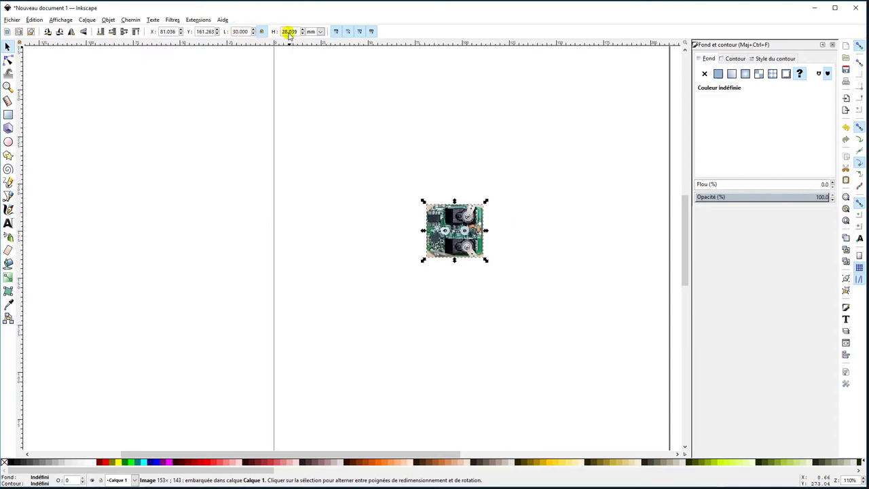
left_click(349, 202)
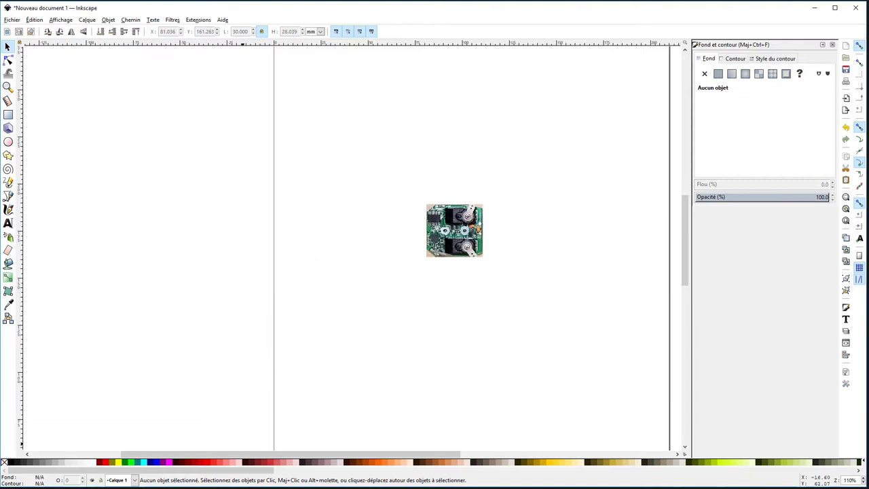
key("alt+Tab")
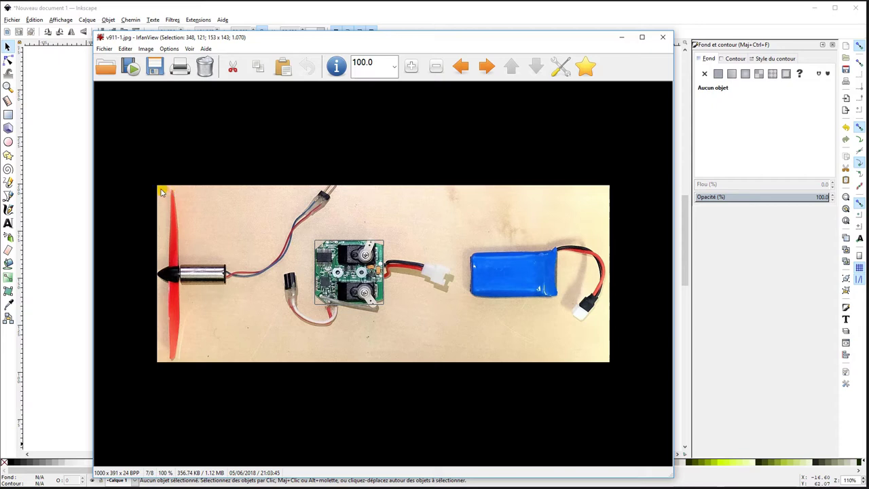
Step: Crop the propeller and motor from the photo and paste it into Inkscape
left_click_drag(161, 192, 226, 360)
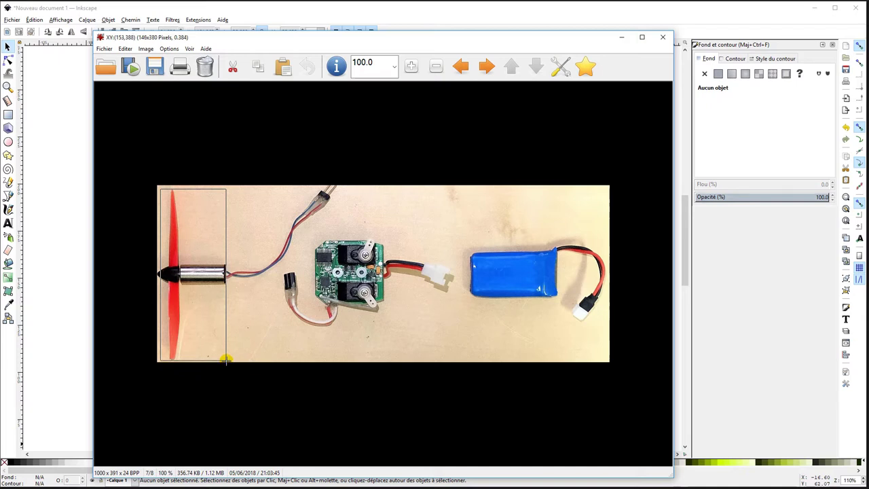
key("ctrl+c")
key("Escape")
key("ctrl+v")
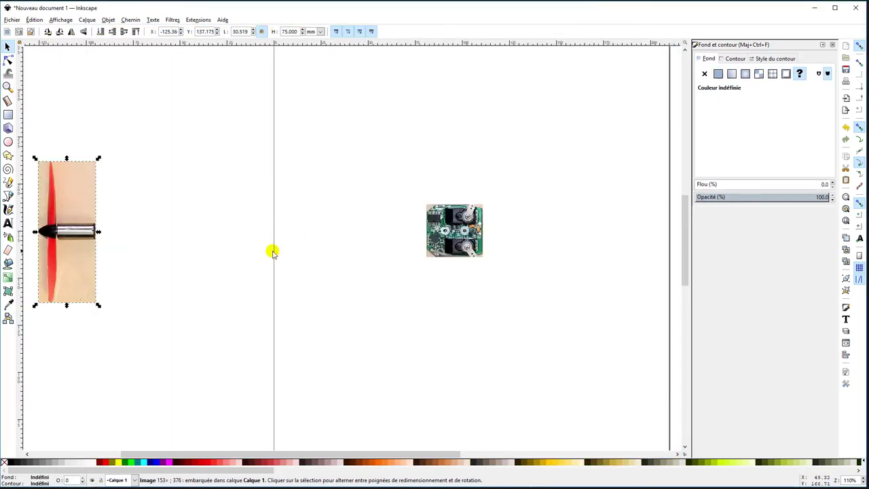
Step: Paste the battery crop and place it beside the circuit board
key("alt+Tab")
key("ctrl+c")
key("Escape")
key("ctrl+v")
left_click(241, 32)
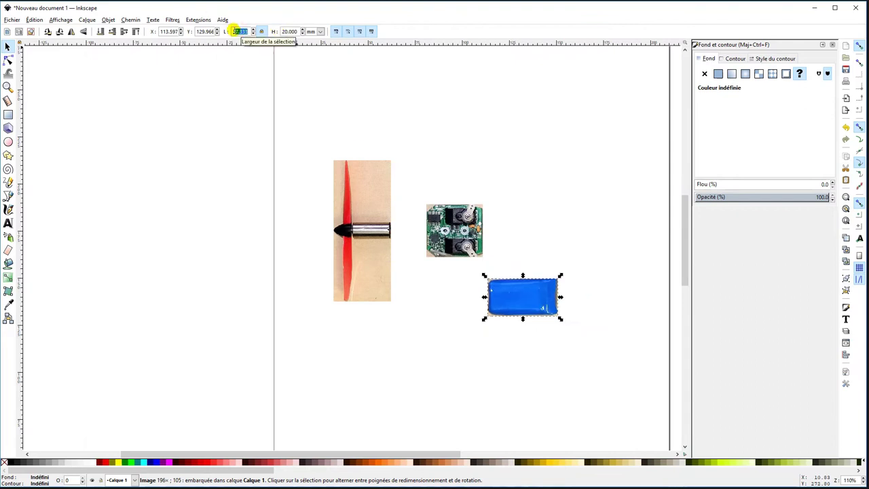
left_click_drag(507, 299, 528, 233)
Step: Paste the servo from the second photo, set it 20 mm high, and place it below the circuit board
key("alt+Tab")
key("space")
left_click_drag(197, 313, 245, 248)
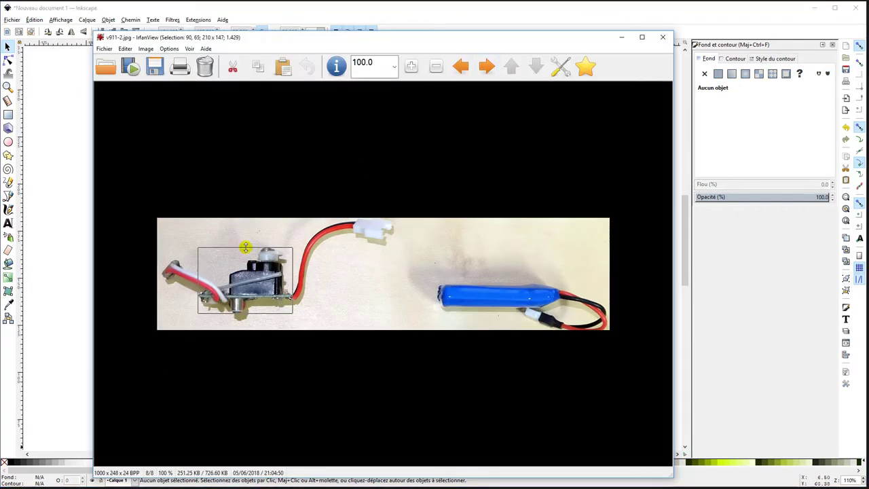
key("ctrl+c")
key("Escape")
key("ctrl+v")
left_click(289, 31)
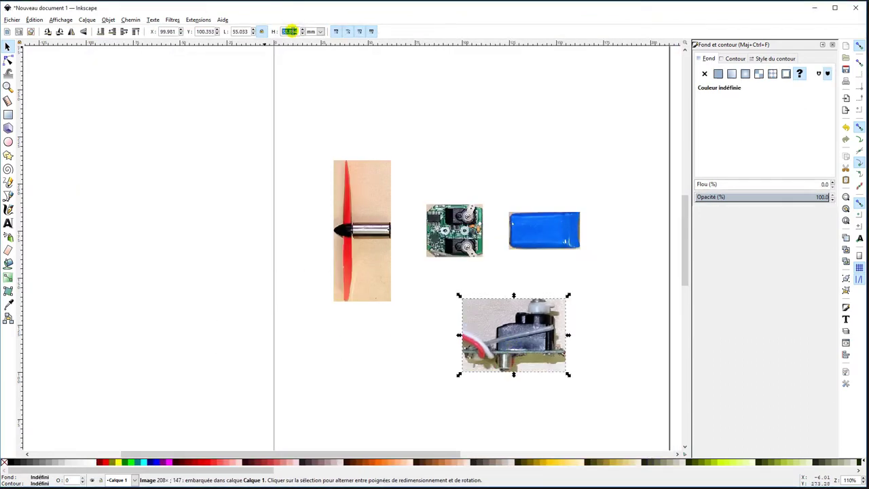
type("20")
key("Return")
left_click_drag(489, 354, 454, 295)
left_click(490, 176)
Step: Paste the slim battery crop and move it below the battery
key("alt+Tab")
key("alt+Tab")
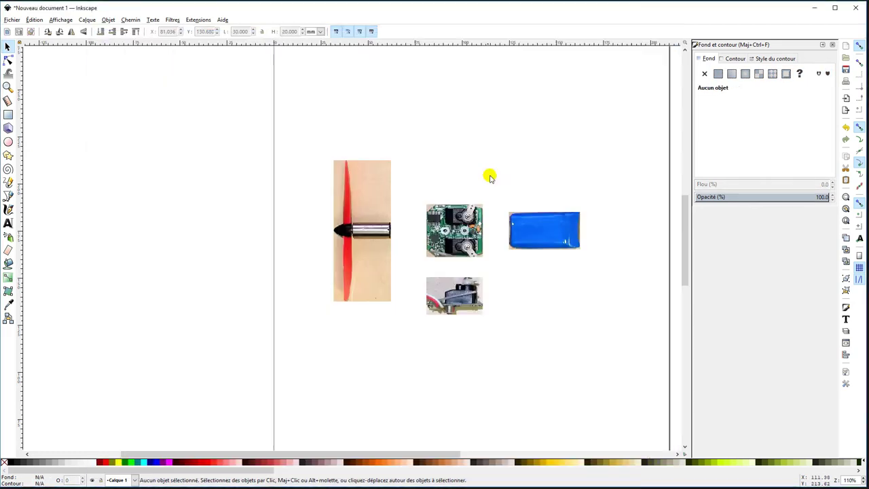
key("ctrl+v")
left_click_drag(444, 175, 527, 292)
Step: Save the drawing as fuselage_call911.svg
key("ctrl+s")
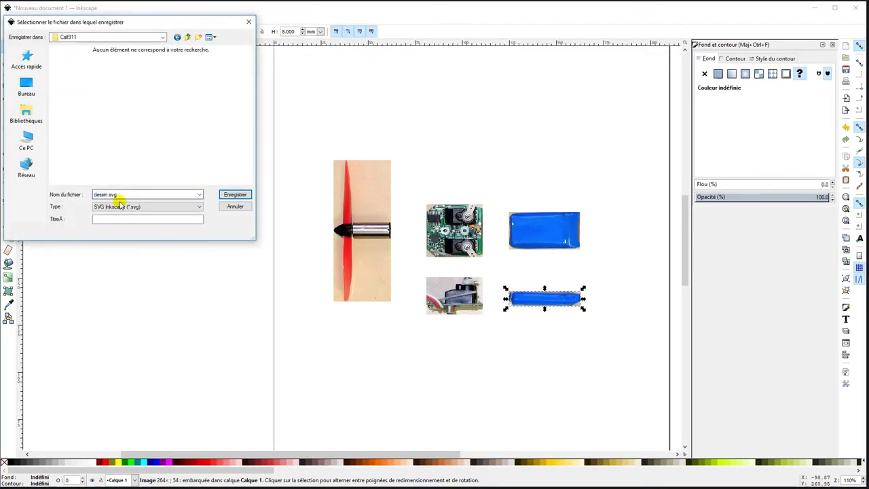
type("fuselage_call911")
key("Return")
key("5")
Step: Select the propeller, circuit board and battery images and zoom in on that row
left_click_drag(130, 42, 281, 213)
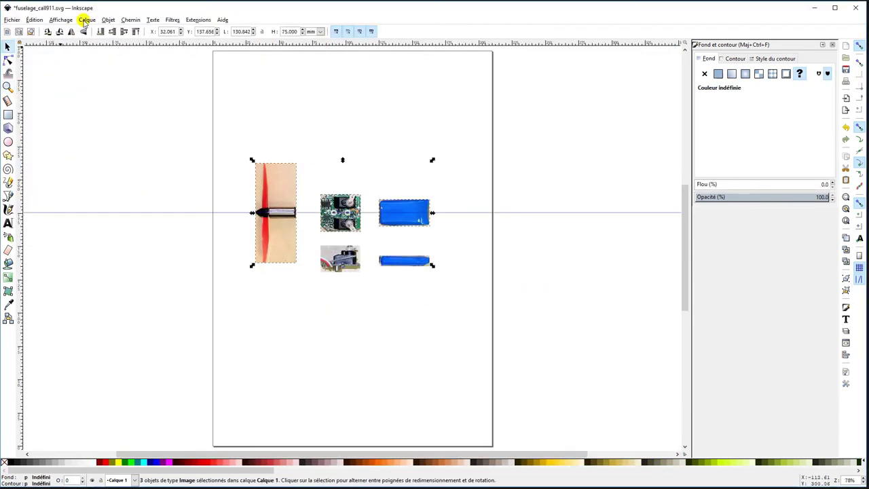
key("shift+ctrl+a")
key("F3")
left_click(155, 145, "shift")
left_click_drag(156, 145, 382, 229)
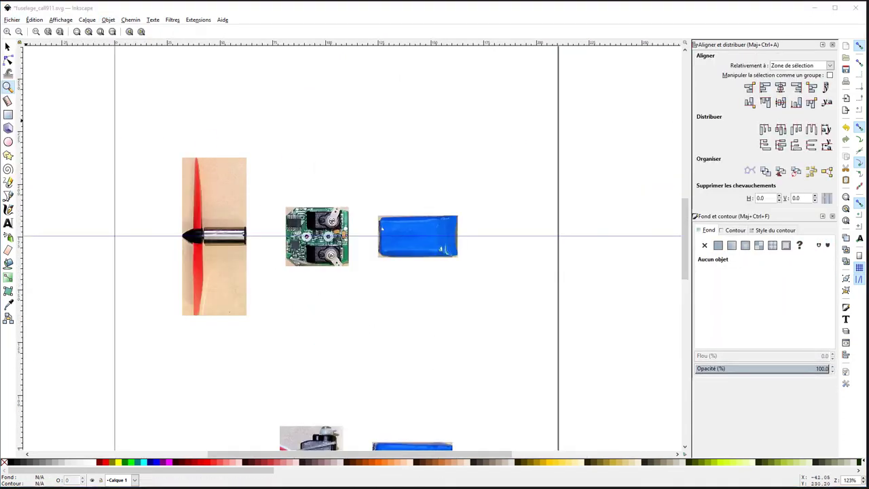
key("ctrl+shift+d")
left_click(382, 73)
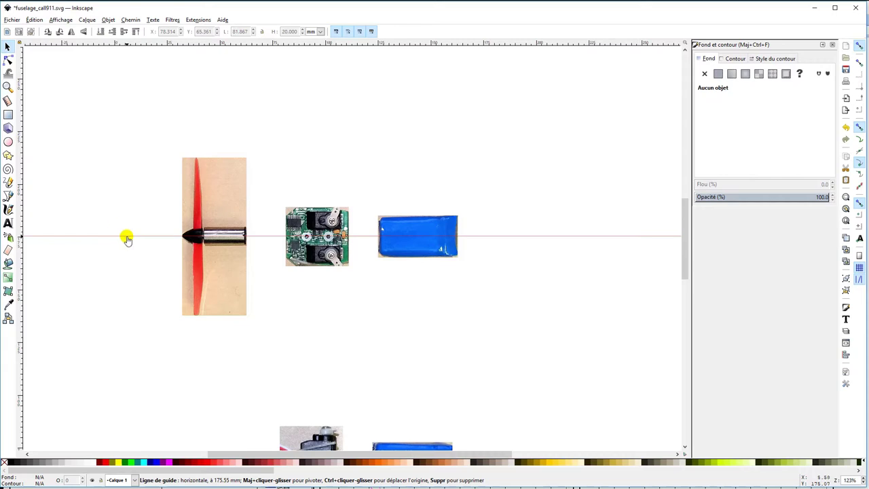
Step: Place horizontal guides around the centre line and a vertical guide, then shift the propeller and board photos
left_click_drag(81, 44, 59, 286)
left_click_drag(122, 286, 122, 274)
left_click_drag(124, 238, 104, 196)
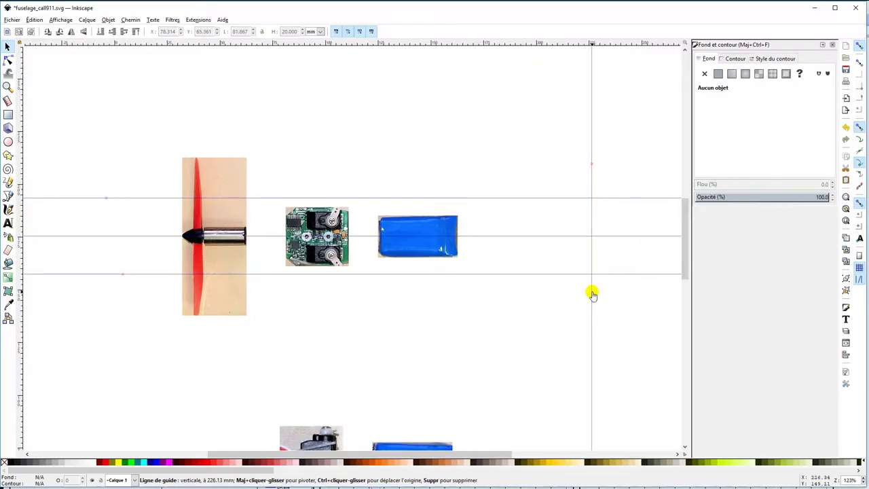
left_click_drag(591, 292, 442, 110)
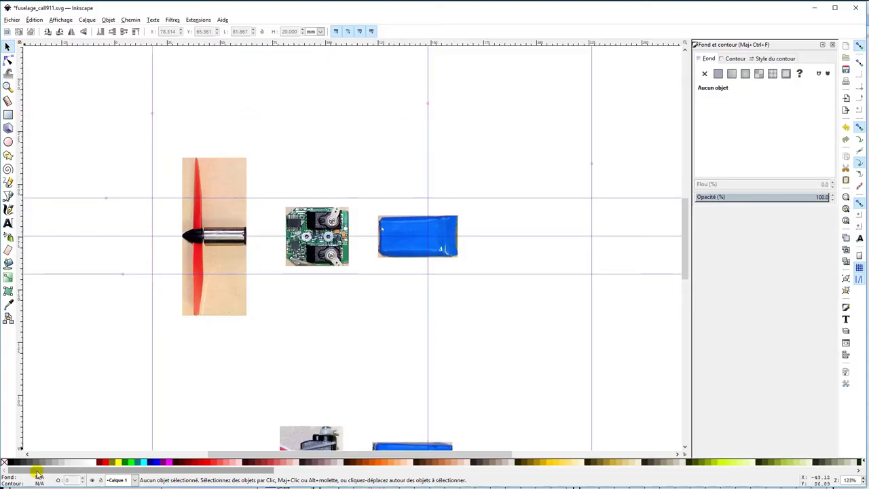
left_click_drag(212, 263, 195, 263)
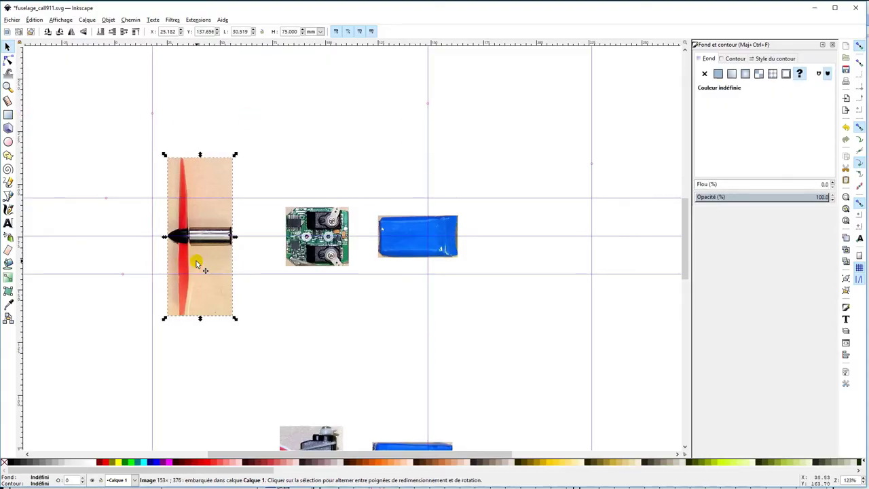
left_click_drag(317, 237, 390, 237)
scroll(167, 227, "left", 2)
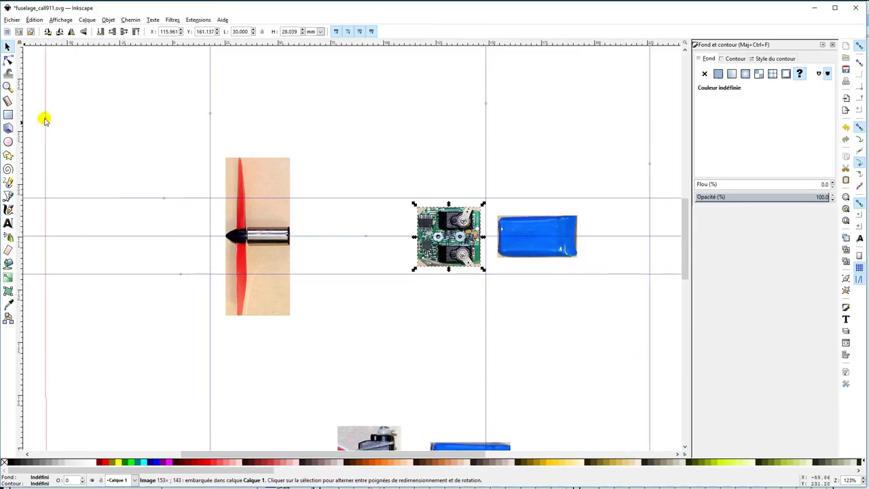
key("ctrl+shift+f")
Step: Measure the distance across the parts, then zoom in on the component photos
left_click(8, 100)
left_click_drag(149, 197, 784, 197)
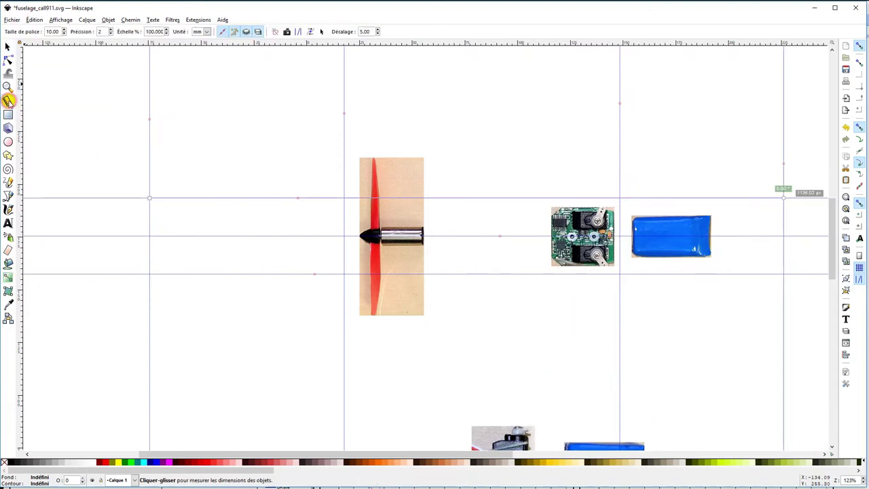
key("s")
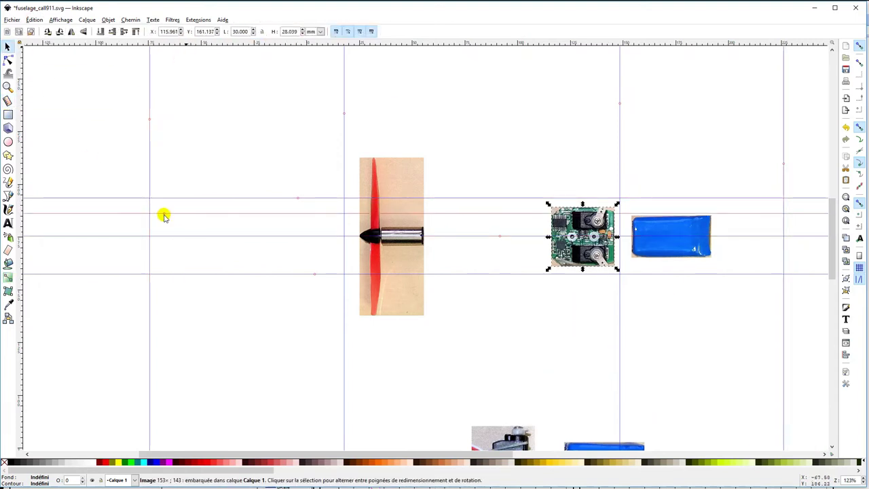
key("z")
left_click(164, 153)
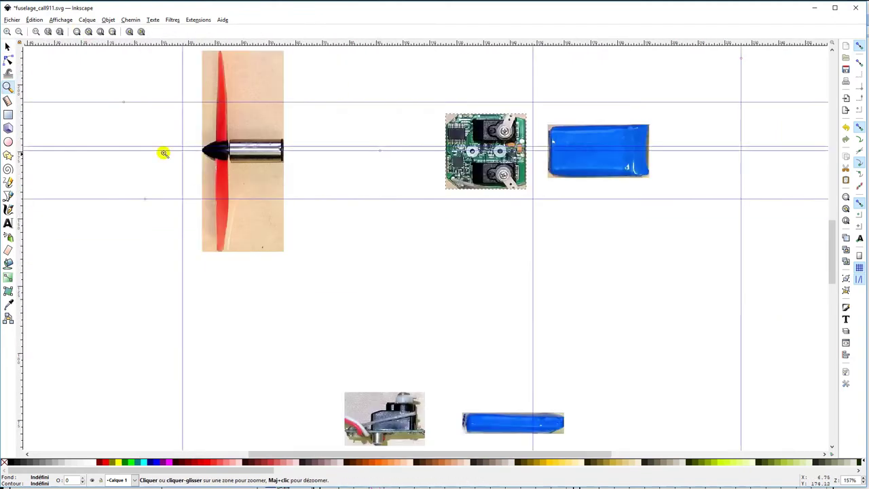
scroll(163, 153, "left", 5, "shift")
Step: Draw the top-view fuselage outline as straight segments along the guides
key("s")
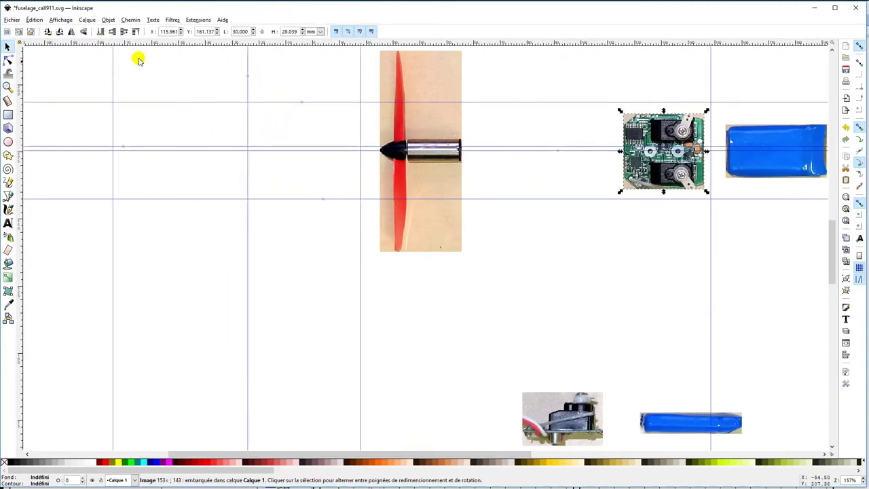
key("b")
left_click(247, 150)
left_click(114, 146)
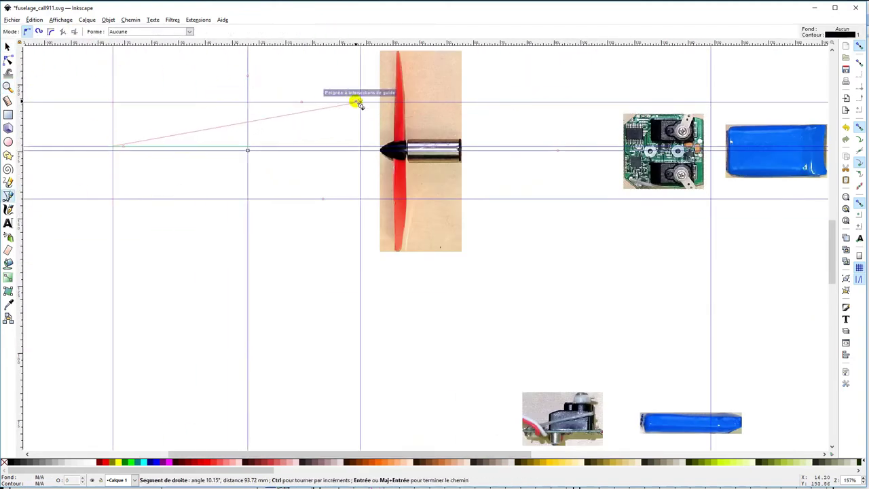
left_click(431, 103)
left_click(704, 103)
scroll(835, 133, "right", 9, "shift")
double_click(607, 148)
key("3")
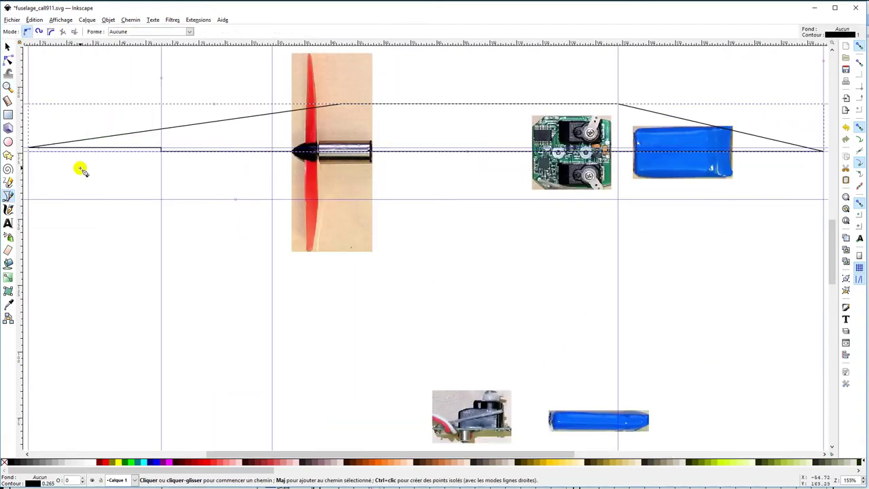
Step: Curve the outline's left sloping segment and round off its right end
key("n")
mouse_move(217, 121)
left_mouse_down()
mouse_move(342, 103)
mouse_move(121, 126)
left_mouse_up()
mouse_move(720, 128)
left_mouse_down()
mouse_move(802, 151)
mouse_move(822, 116)
mouse_move(823, 126)
left_mouse_up()
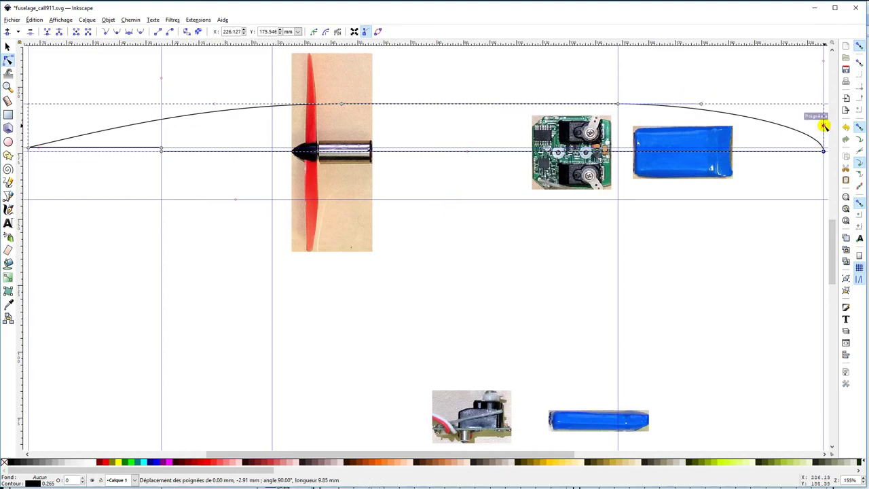
scroll(830, 278, "down", 3)
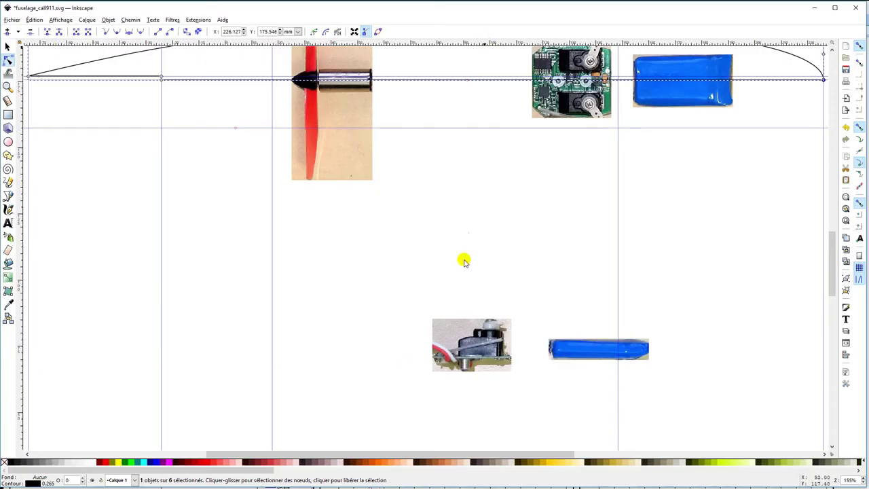
Step: Add guides below the photos and at the board's edges, moving servo and small battery underneath
left_click_drag(396, 44, 395, 361)
left_click_drag(20, 401, 471, 407)
key("s")
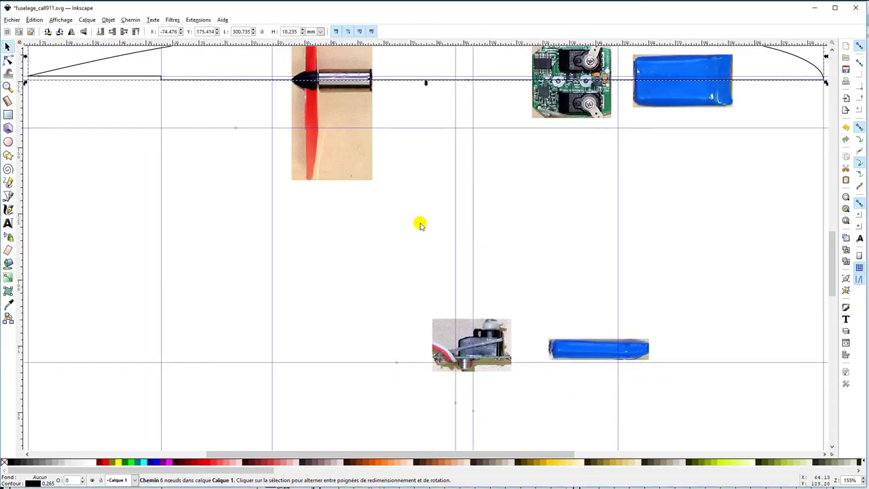
mouse_move(598, 349)
left_mouse_down()
mouse_move(684, 114)
mouse_move(683, 300)
left_mouse_up()
mouse_move(471, 344)
left_mouse_down()
mouse_move(572, 146)
mouse_move(571, 301)
left_mouse_up()
Step: Lower the propeller photo onto a guide through its centre and add a guide below the servo
left_click_drag(331, 108, 331, 250)
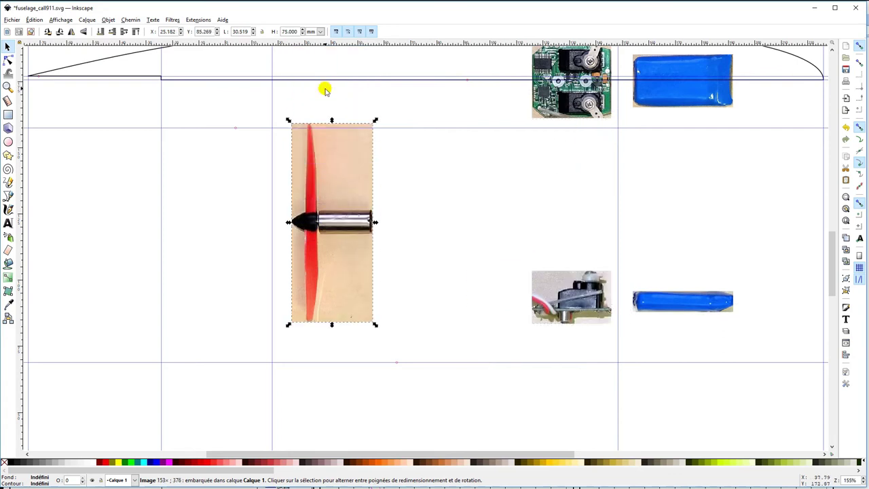
left_click_drag(396, 362, 396, 323)
left_click_drag(616, 243, 579, 239)
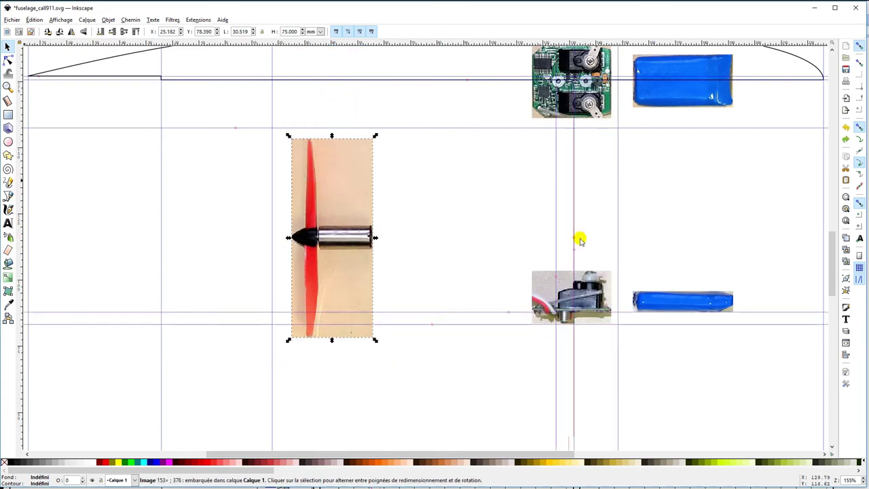
left_click_drag(407, 43, 454, 237)
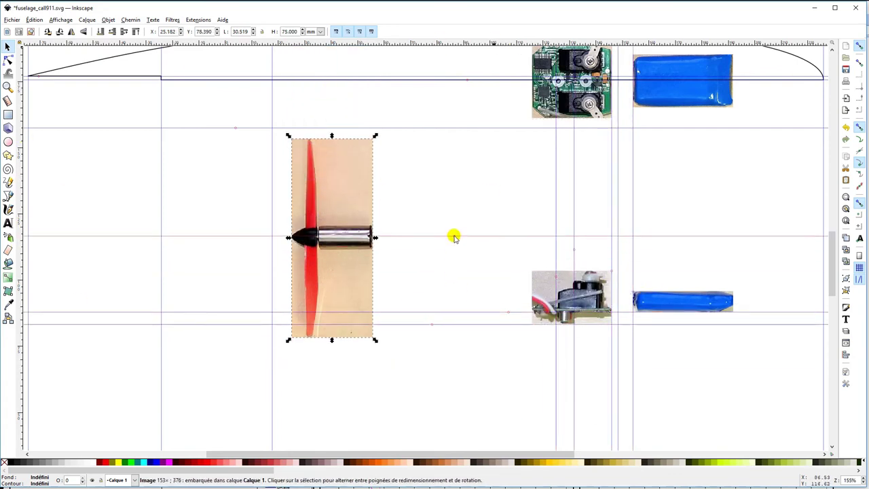
left_click_drag(330, 218, 329, 191)
left_click_drag(224, 44, 454, 346)
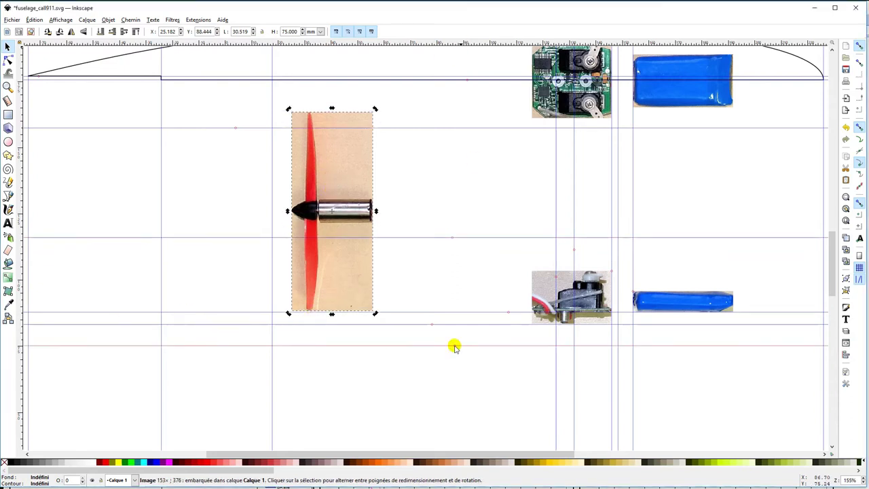
Step: Draw a closed side outline from the motor's rear to the tail and curve its belly
left_click(8, 195)
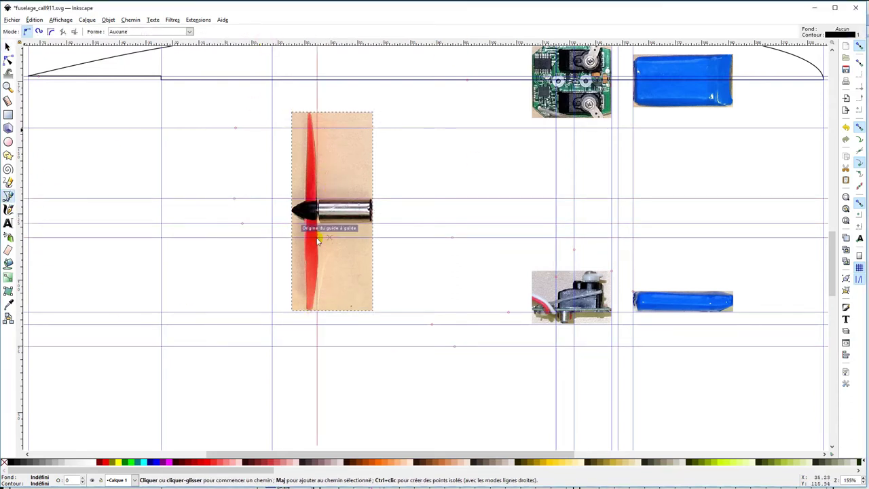
left_click(374, 198)
left_click(822, 313)
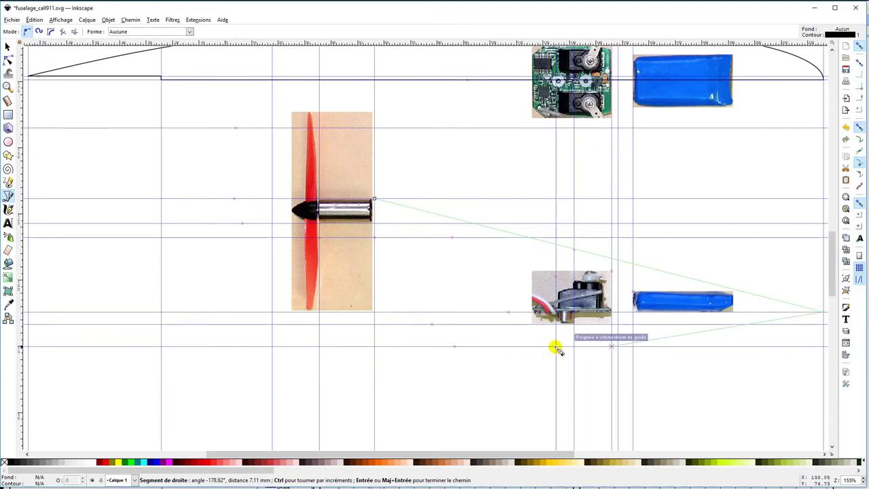
left_click(554, 346)
left_click(47, 324)
left_click(372, 312)
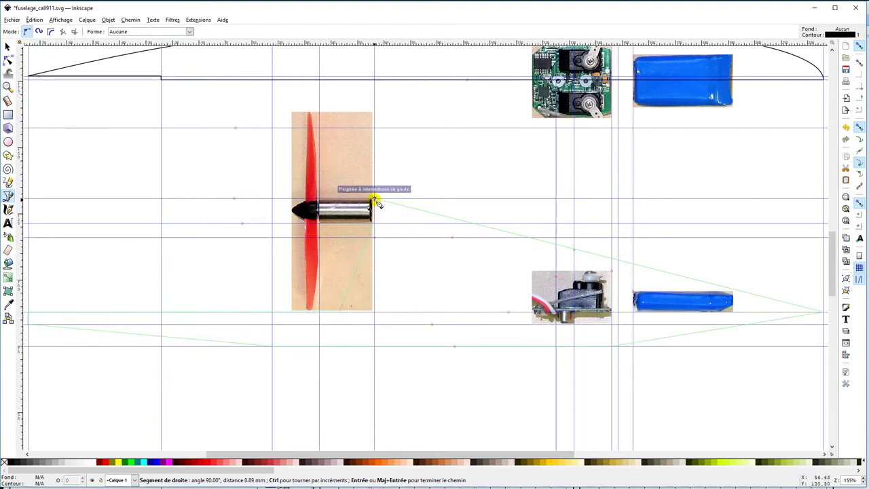
left_click(374, 199)
key("n")
left_click_drag(129, 334, 122, 345)
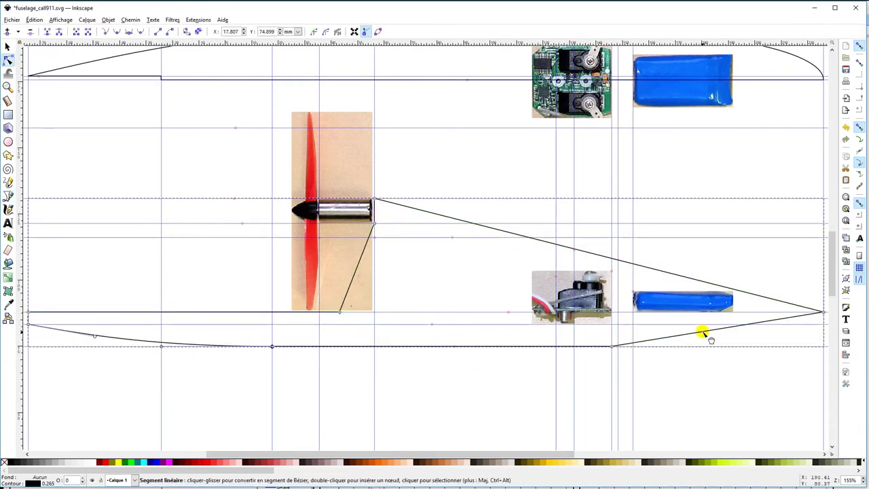
Step: Curve the tail and propeller segments and straighten the upper segment along the guide
mouse_move(702, 333)
left_mouse_down()
mouse_move(822, 329)
mouse_move(822, 233)
left_mouse_up()
mouse_move(356, 272)
left_mouse_down()
mouse_move(350, 307)
mouse_move(401, 248)
left_mouse_up()
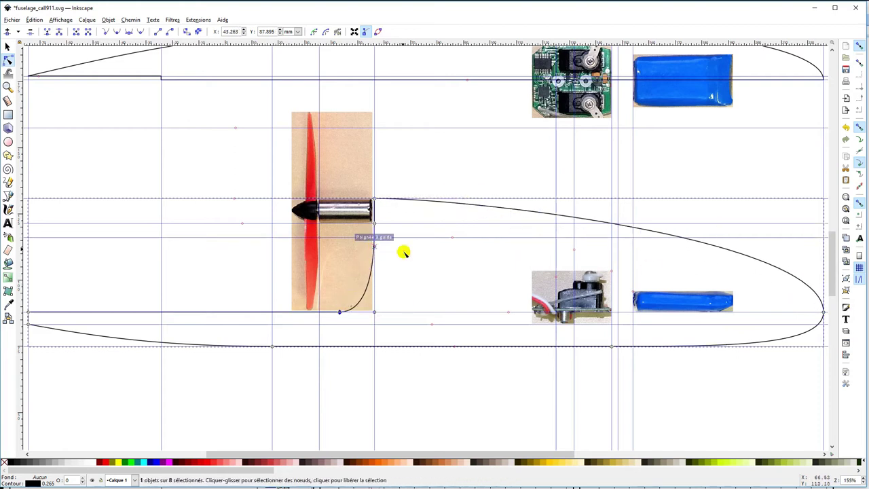
scroll(363, 345, "up", 2)
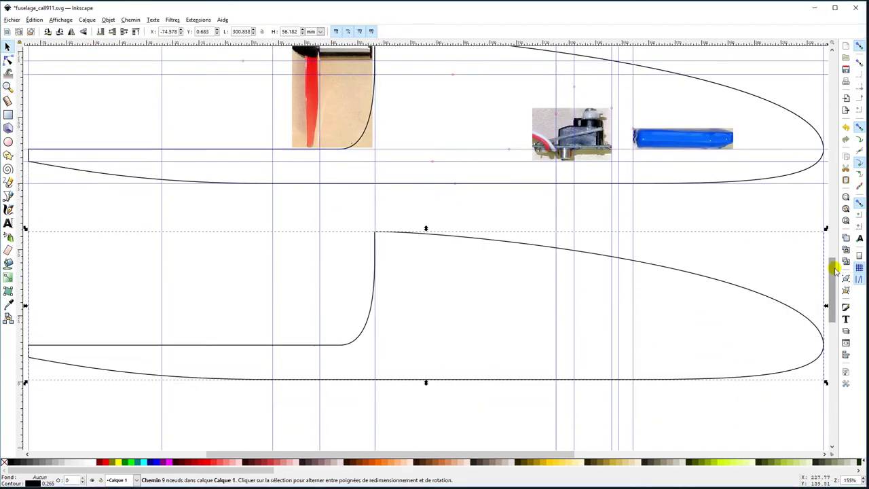
left_click(791, 343)
mouse_move(791, 343)
left_mouse_down()
mouse_move(771, 355)
mouse_move(369, 314)
mouse_move(631, 339)
mouse_move(521, 347)
left_mouse_up()
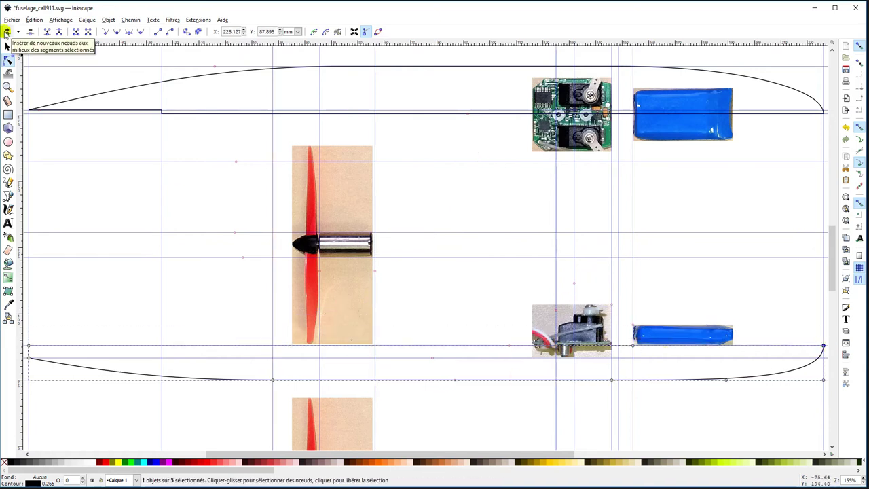
left_click_drag(237, 346, 244, 332)
Step: Insert extra nodes along the straight segment of the side outline
left_click(7, 32)
key("ctrl+z")
key("ctrl+z")
left_click(7, 32)
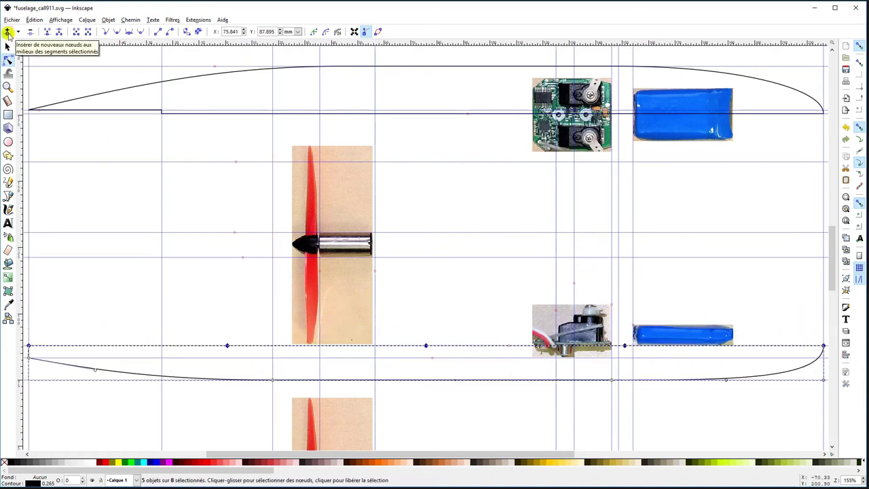
left_click(547, 377)
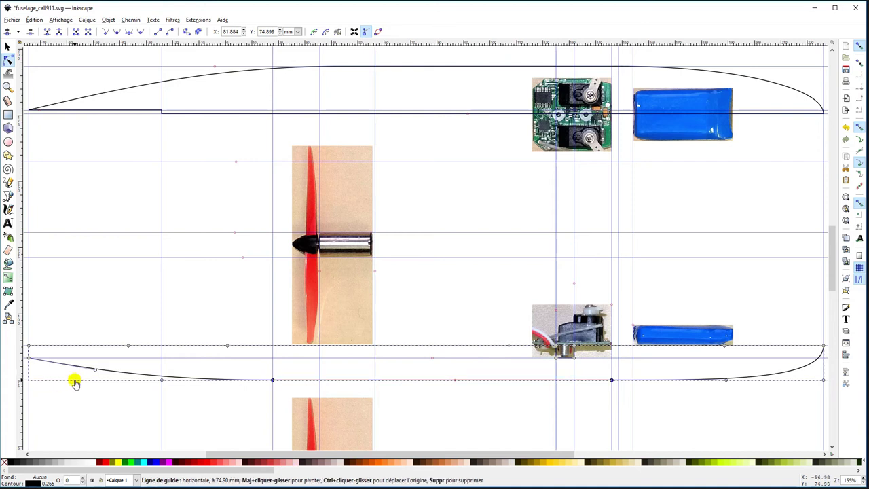
scroll(75, 382, "down", 8)
mouse_move(251, 126)
left_mouse_down()
mouse_move(626, 144)
mouse_move(606, 140)
left_mouse_up()
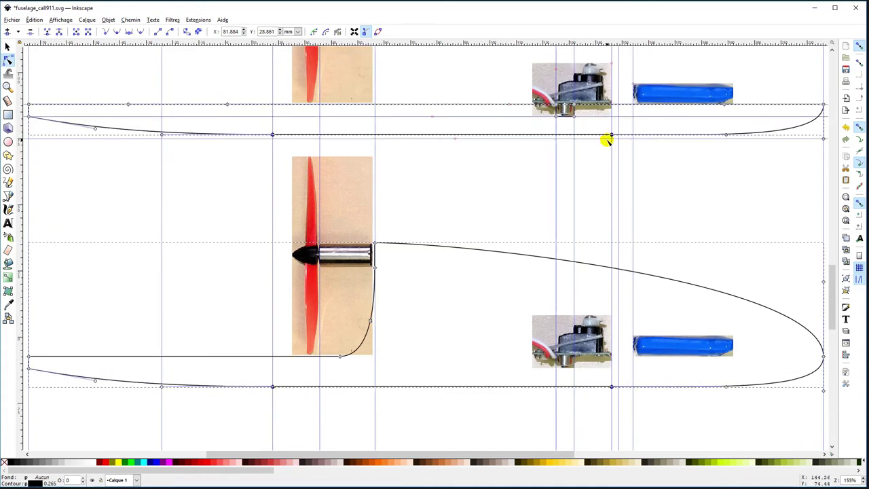
scroll(830, 267, "up", 4)
scroll(830, 268, "down", 3)
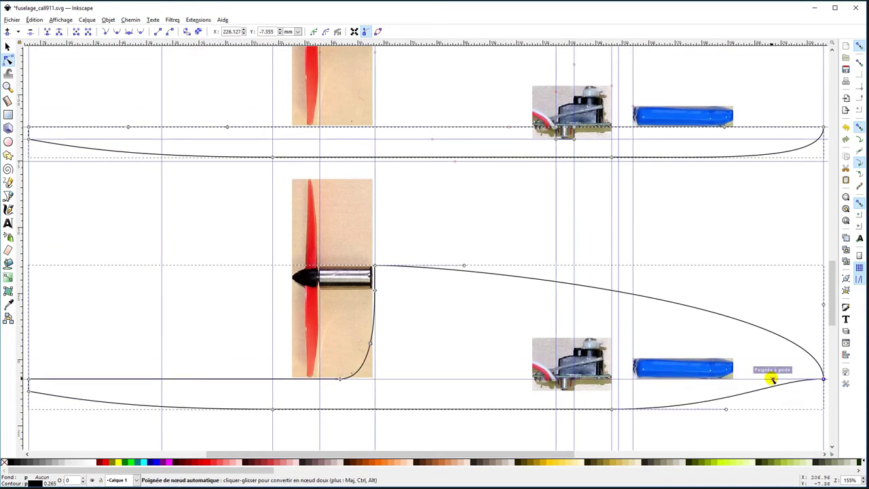
Step: Drag nodes so the lower edge steps around the servo and slim battery photos
mouse_move(772, 379)
left_mouse_down()
mouse_move(746, 368)
mouse_move(436, 374)
left_mouse_up()
left_click_drag(679, 364, 640, 335)
left_click_drag(523, 373, 560, 367)
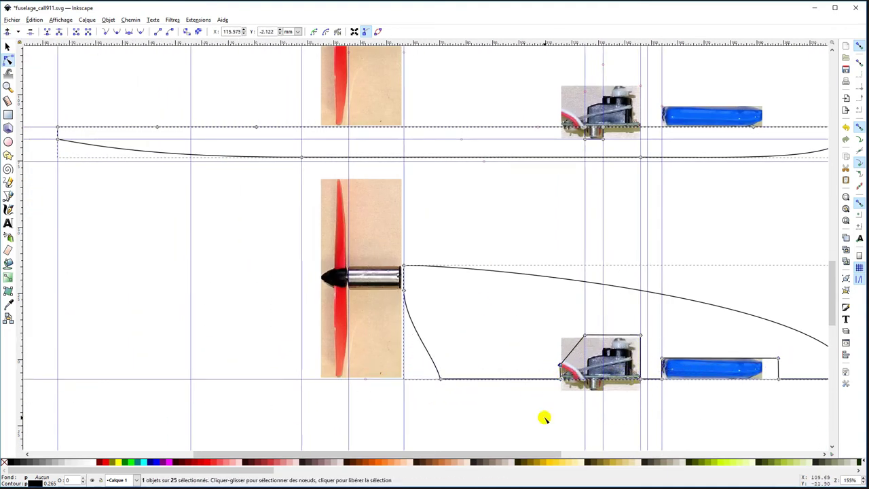
left_click_drag(584, 335, 574, 348)
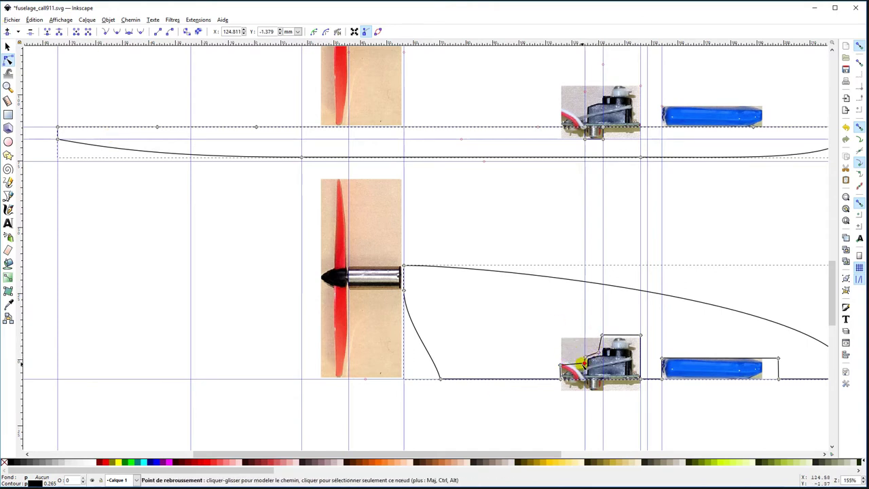
scroll(483, 400, "right", 3)
Step: Duplicate the side fuselage outline and move the copy up
key("s")
key("ctrl+d")
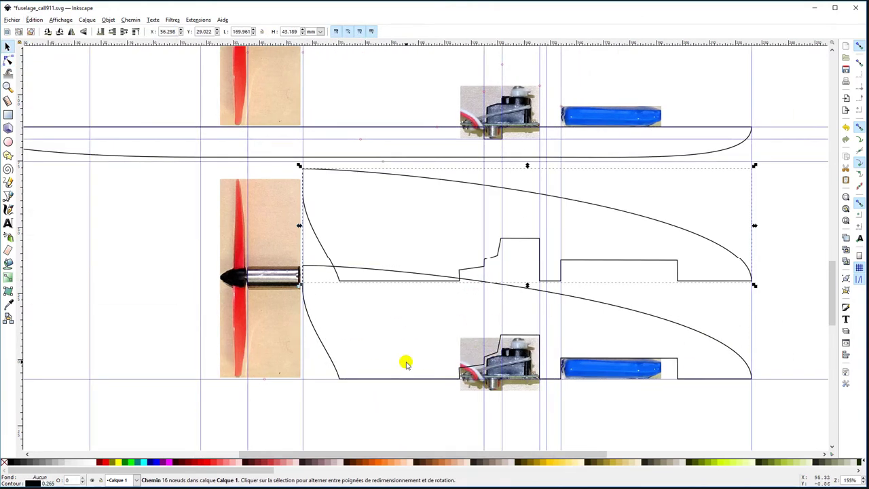
key("Up")
key("Up")
key("Up")
Step: Select the nose-section path and zoom in and back out to inspect it
key("n")
scroll(478, 386, "down", 4)
left_click(636, 306)
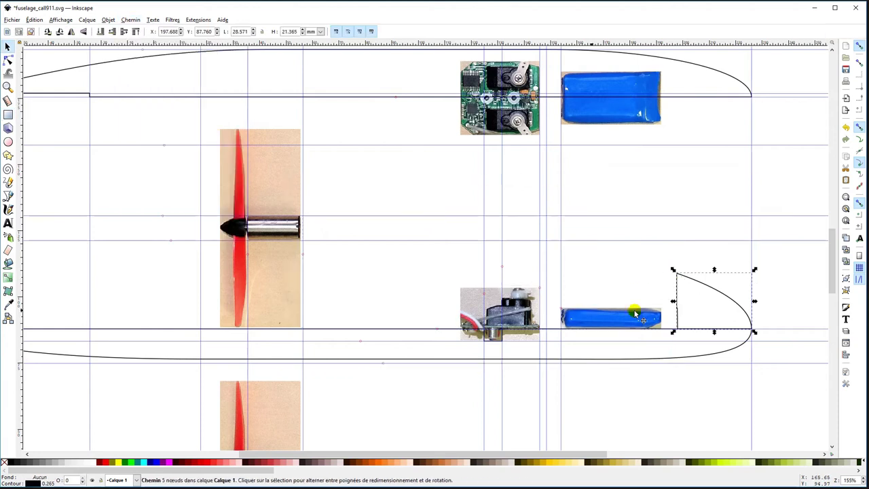
key("3")
key("minus")
key("minus")
key("minus")
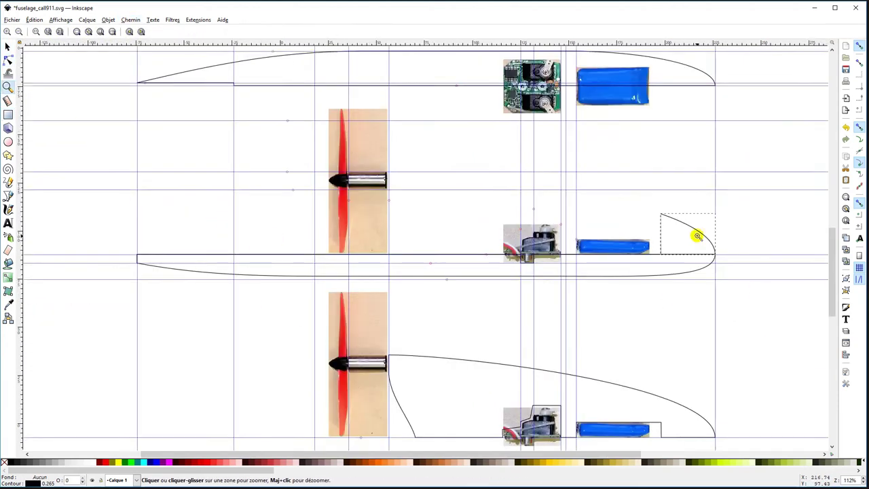
key("z")
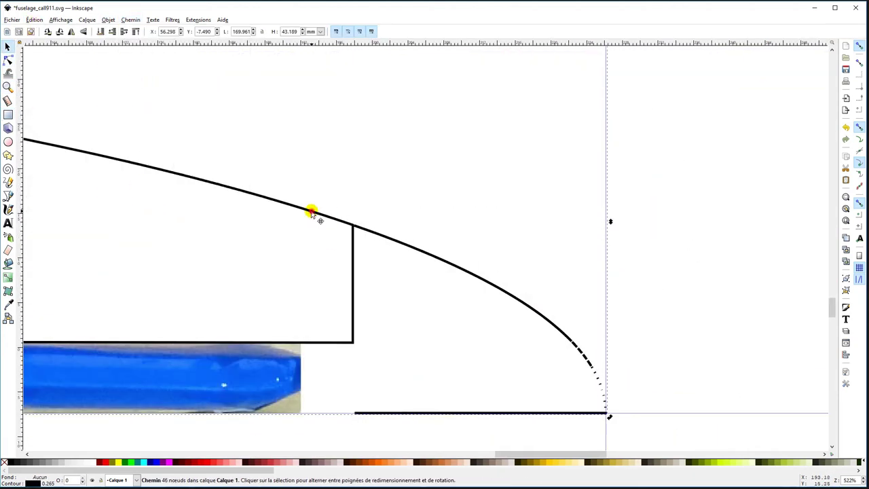
left_click(87, 32)
key("grave")
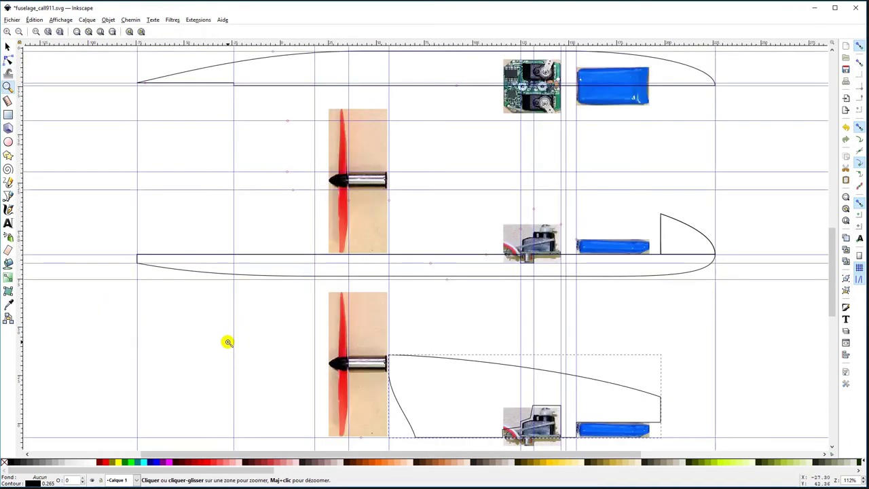
Step: Reshape the looped curve section by its handles and bring up its context menu
left_click(9, 141)
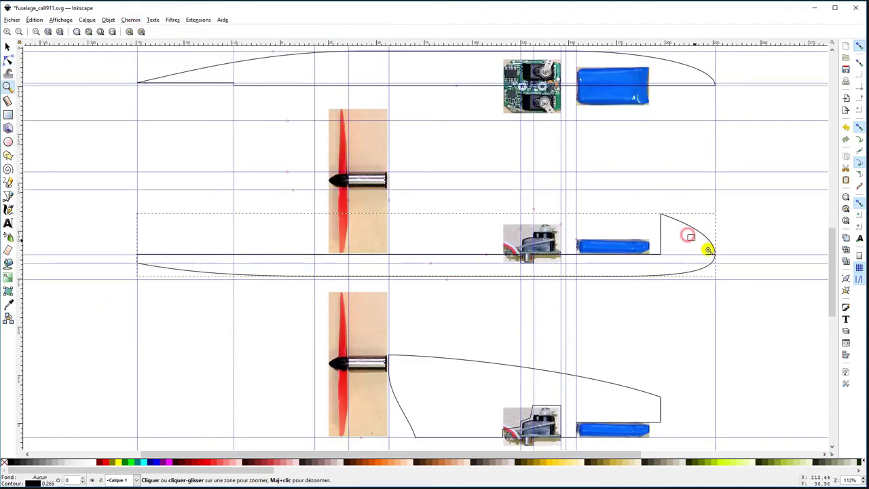
left_click_drag(341, 232, 669, 264)
left_click_drag(97, 174, 266, 368)
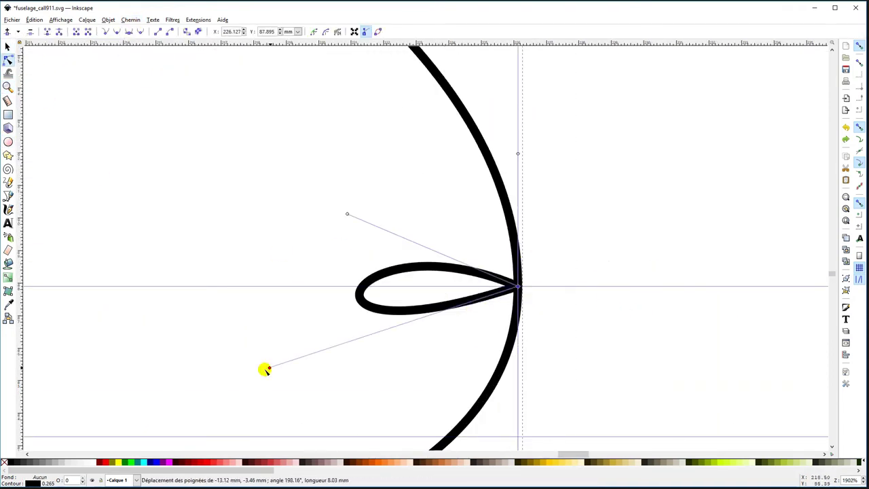
right_click(653, 352)
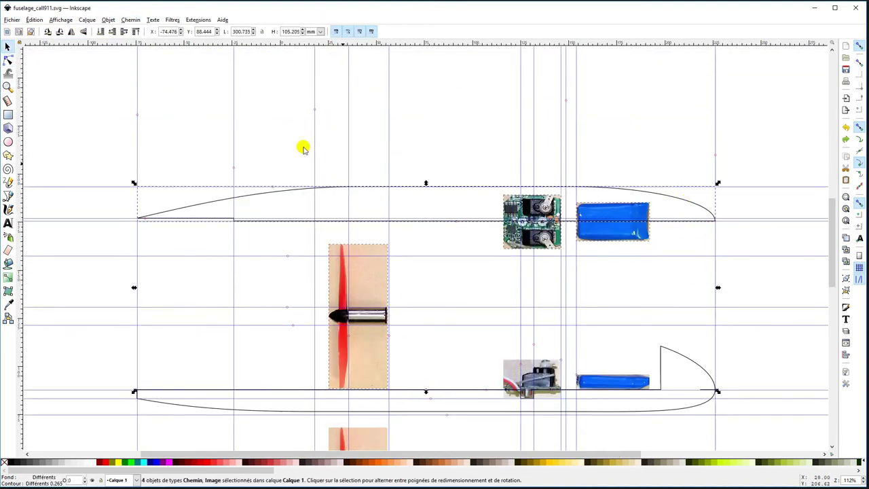
Step: Drag the top outline's nose node onto the motor
left_click_drag(372, 215, 372, 124)
key("n")
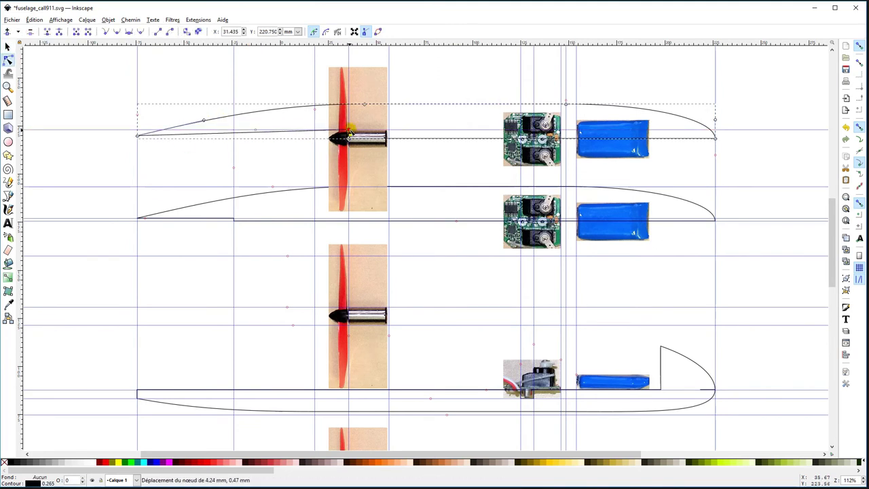
mouse_move(298, 108)
left_mouse_down()
mouse_move(506, 106)
mouse_move(363, 129)
left_mouse_up()
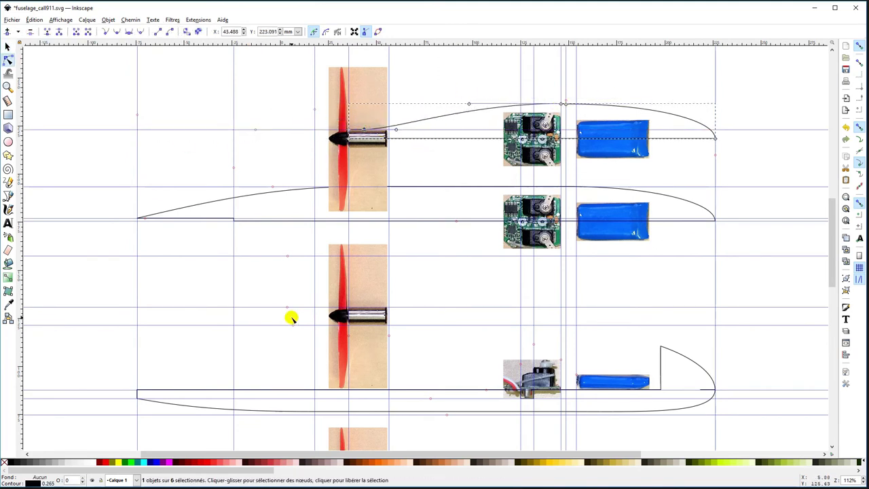
Step: Straighten the bottom profile's front into a vertical edge and adjust its upper curve
key("z")
key("minus")
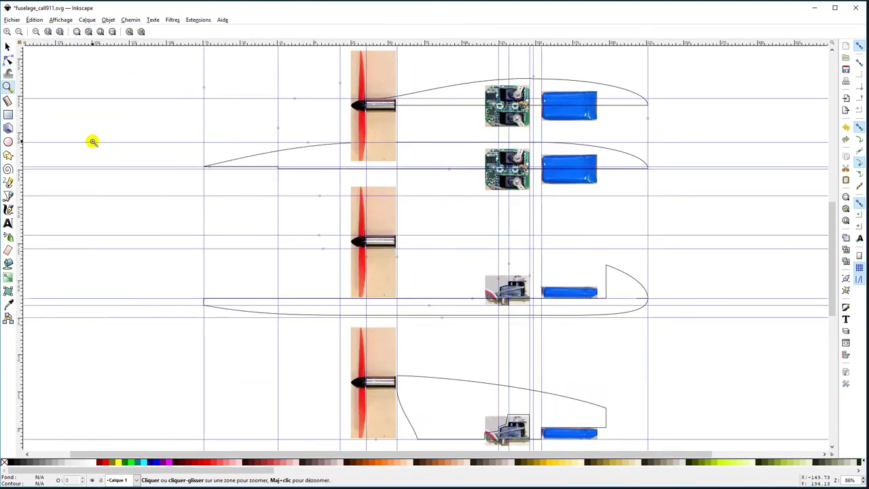
left_click_drag(324, 354, 484, 444)
key("n")
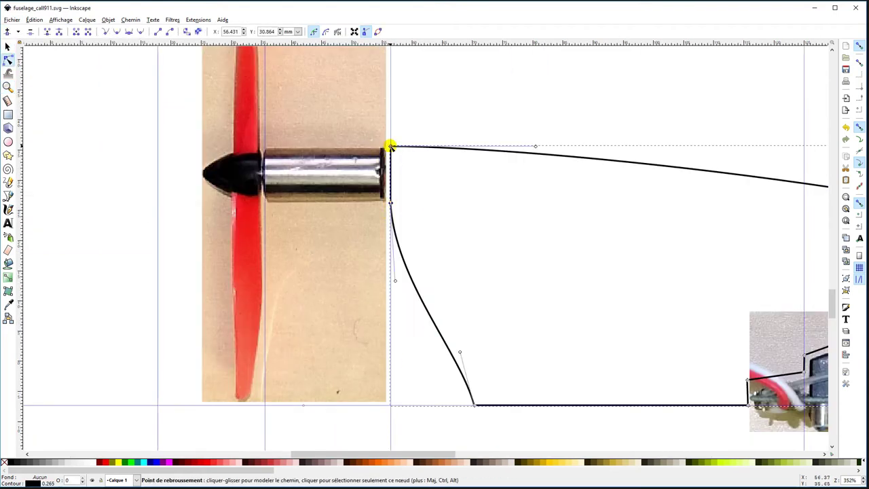
left_click(41, 35)
left_click(452, 265)
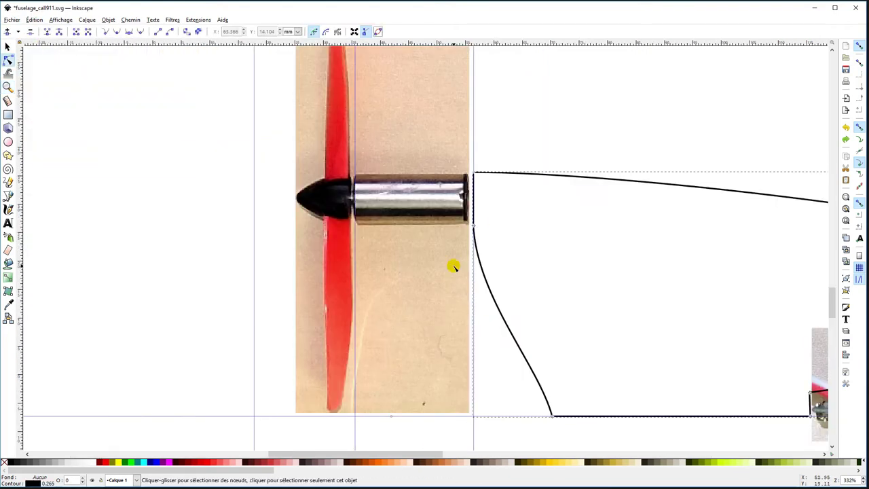
key("n")
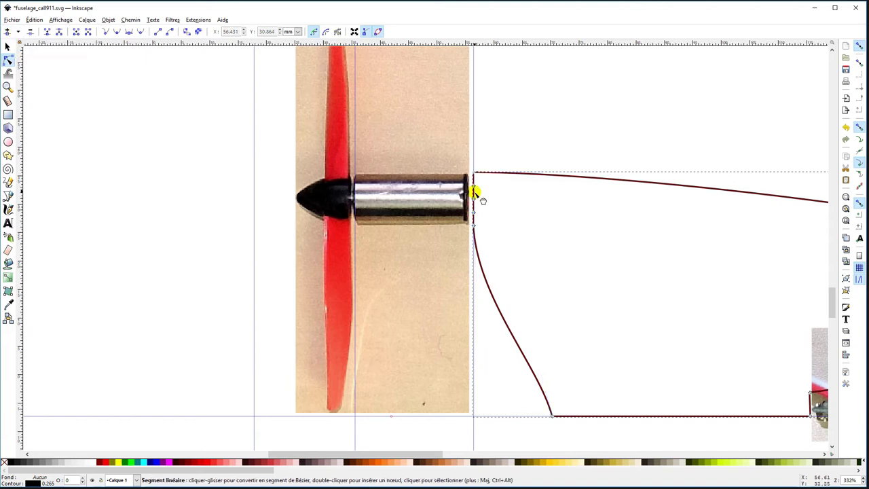
key("Left")
key("Left")
key("Left")
mouse_move(427, 366)
left_mouse_down()
mouse_move(439, 366)
mouse_move(361, 224)
left_mouse_up()
left_click_drag(231, 44, 231, 224)
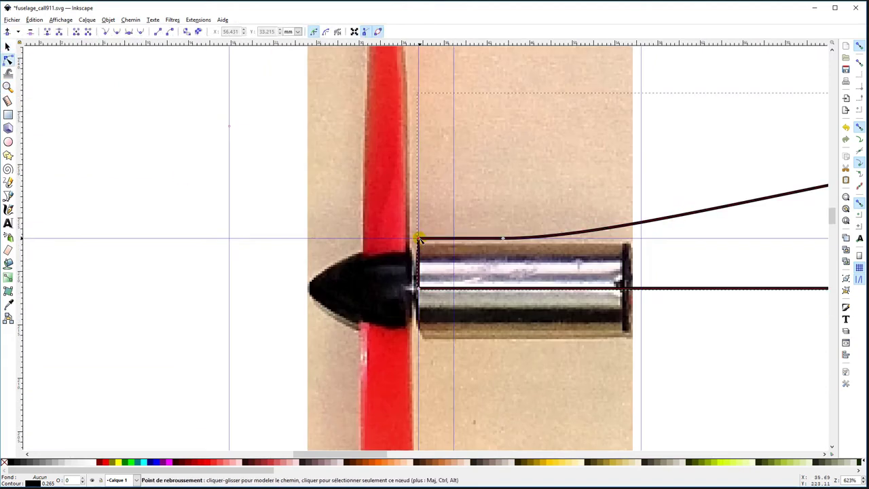
left_click_drag(417, 237, 419, 239)
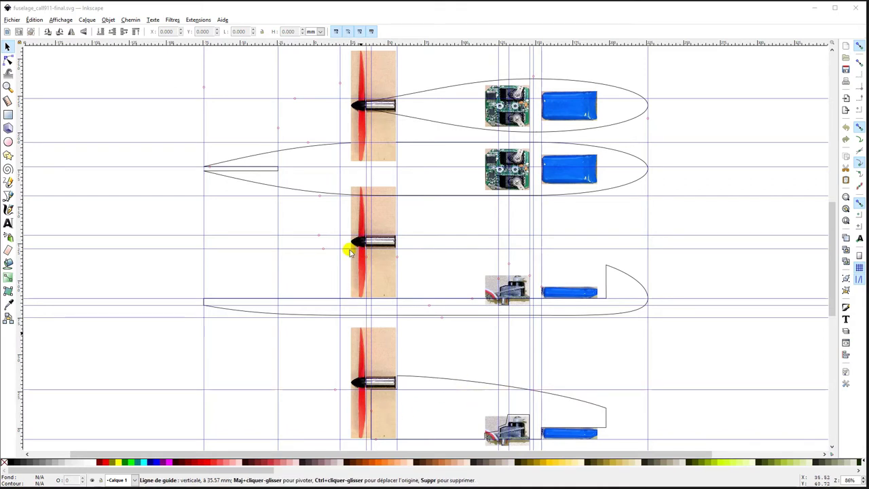
Step: Move the top outline's left nose nodes about 3.23 mm right, into the motor body
left_click(404, 118)
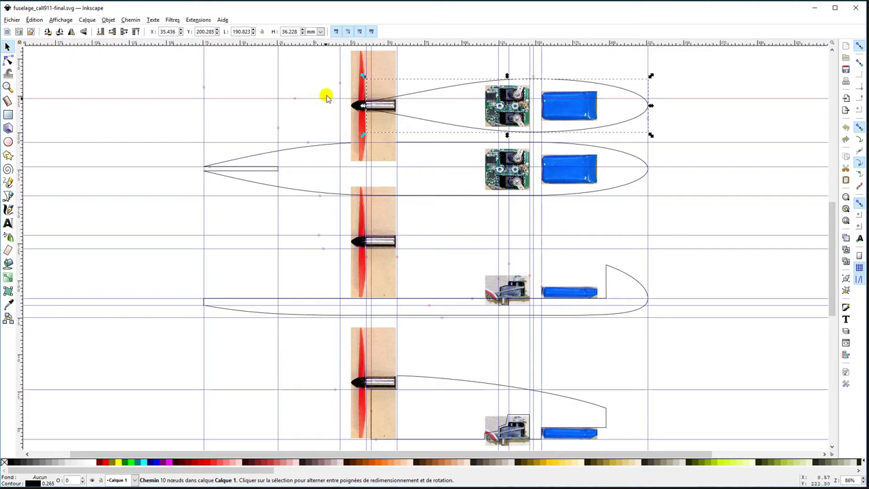
left_click(8, 86)
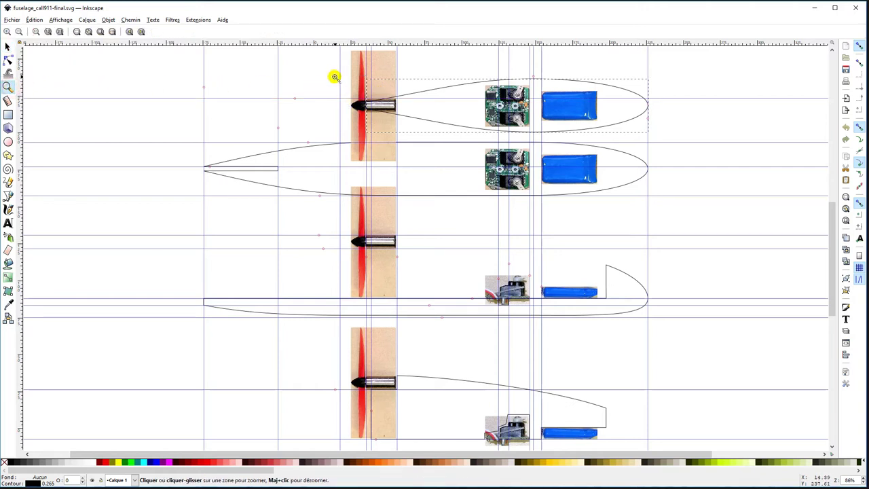
left_click_drag(334, 77, 417, 129)
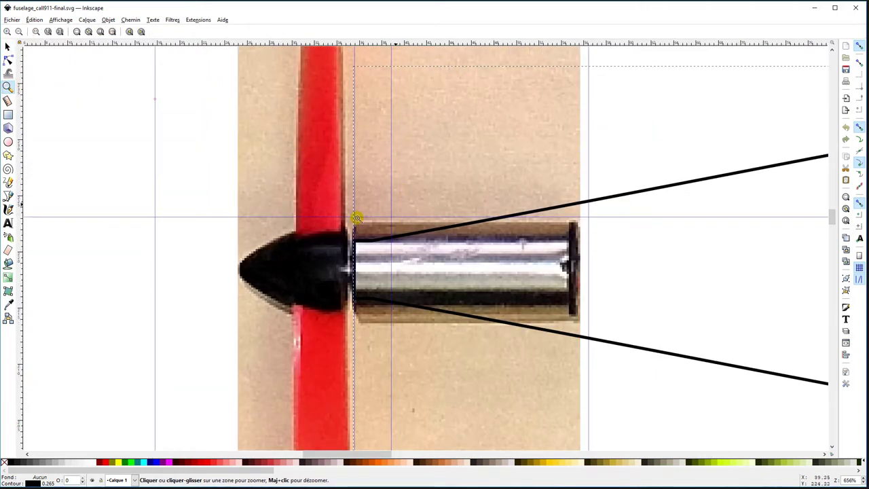
left_click(9, 60)
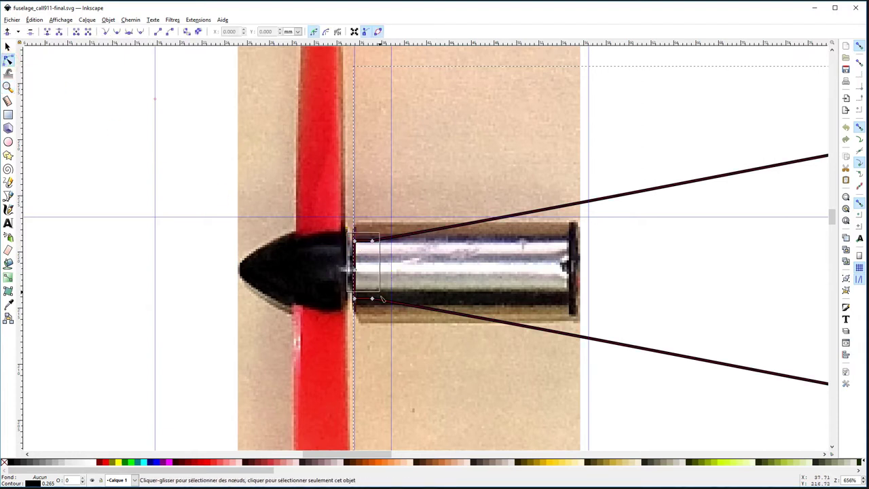
left_click_drag(381, 299, 381, 297)
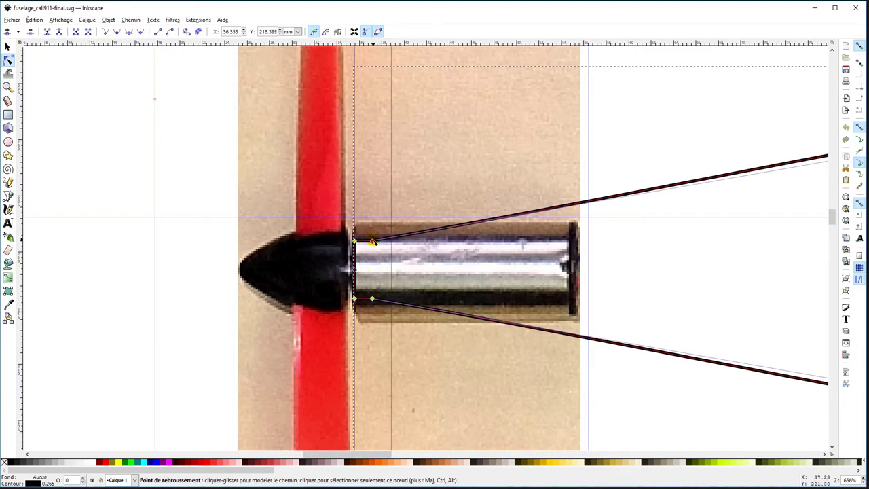
mouse_move(372, 241)
left_mouse_down()
mouse_move(408, 242)
mouse_move(395, 244)
left_mouse_up()
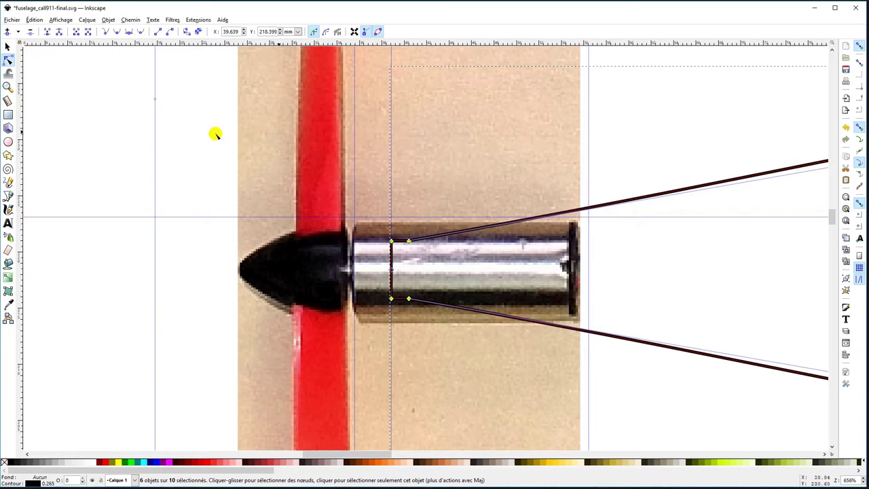
left_click(8, 87)
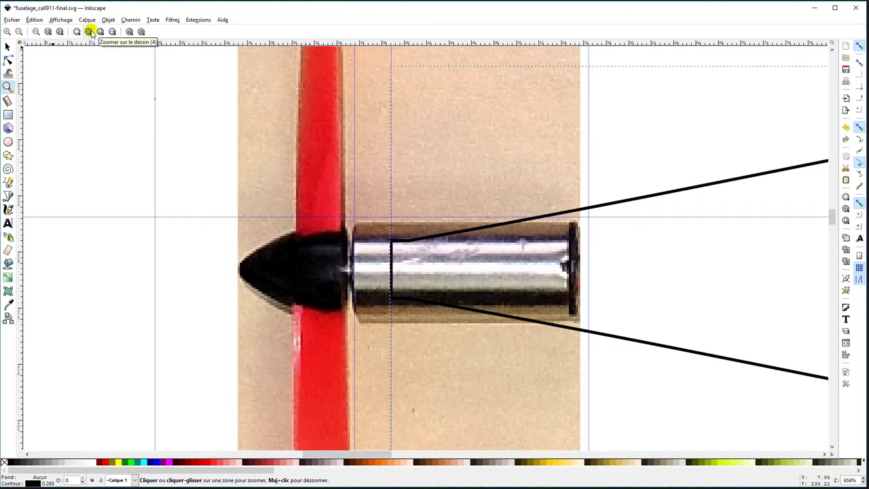
left_click(88, 32)
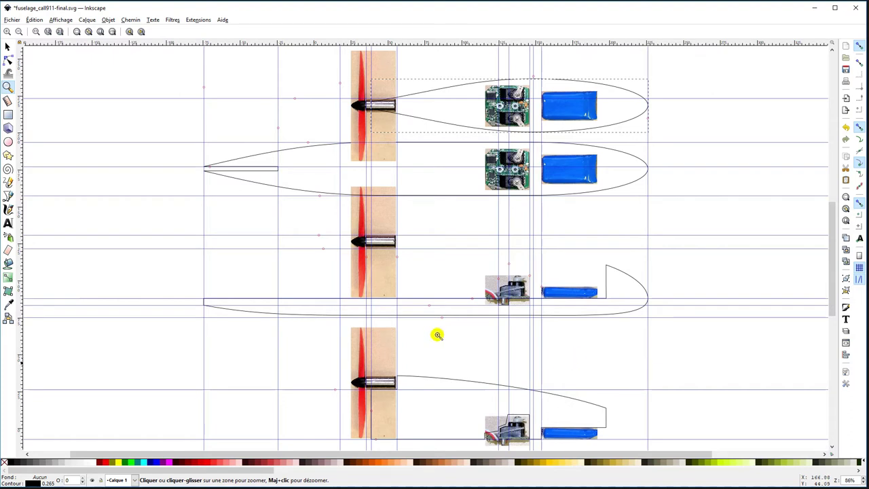
Step: Duplicate the bottom profile and nudge the copy up onto the third fuselage view
left_click(6, 46)
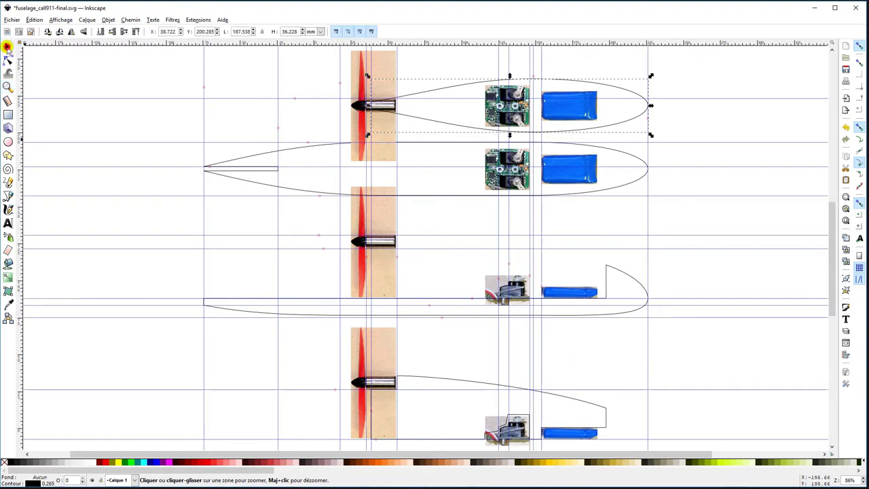
left_click(585, 403)
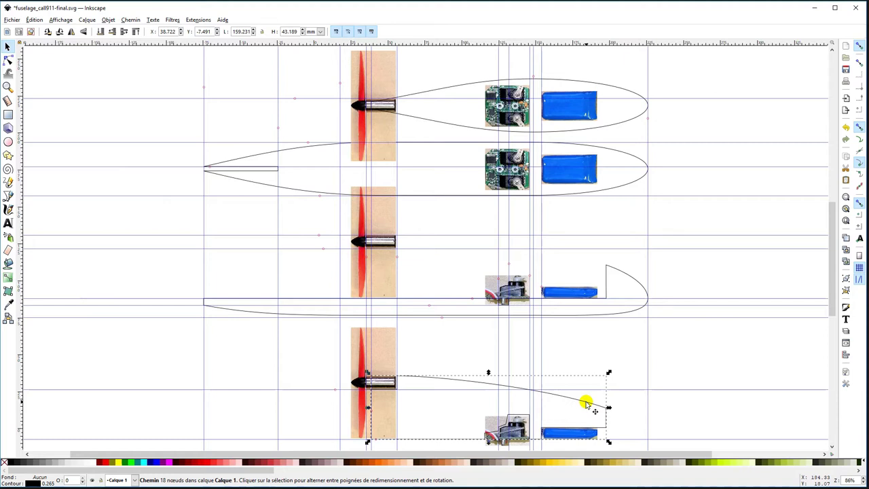
key("ctrl")
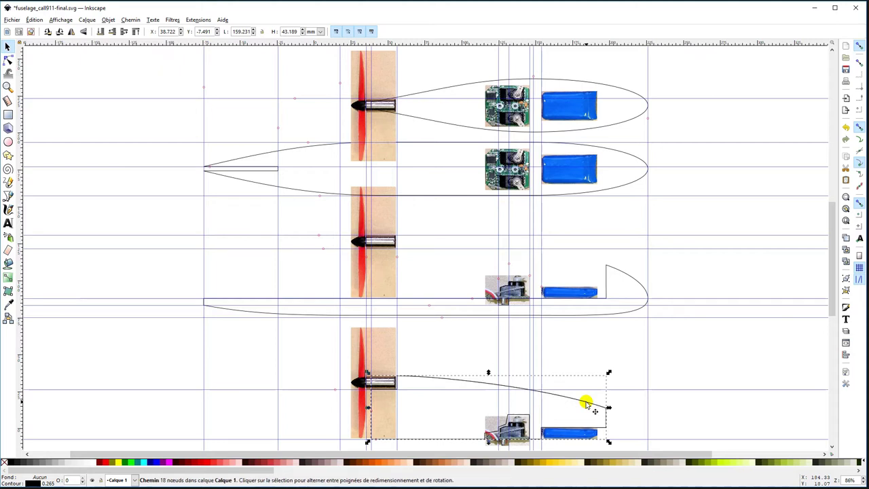
key("Up")
key("Up")
key("Up")
key("Up")
key("Up")
key("Up")
key("Up")
key("Up")
key("Up")
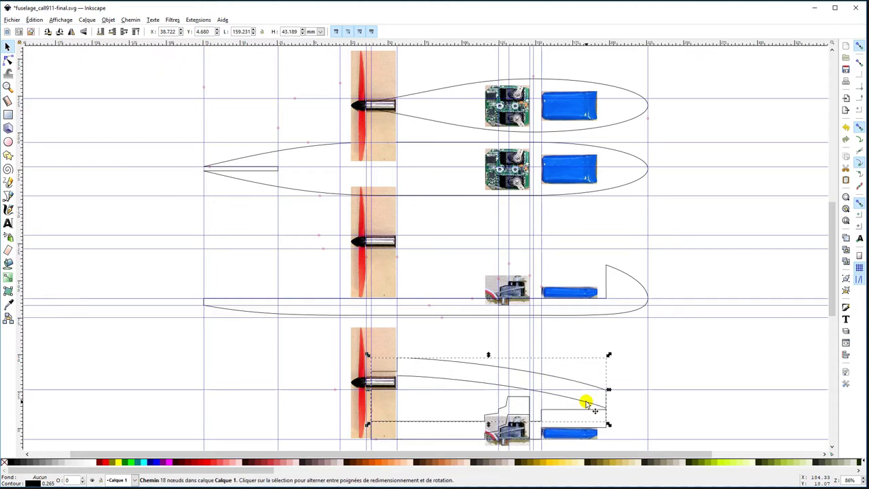
key("Up")
key("Up")
key("Up")
key("Up")
key("Up")
key("Up")
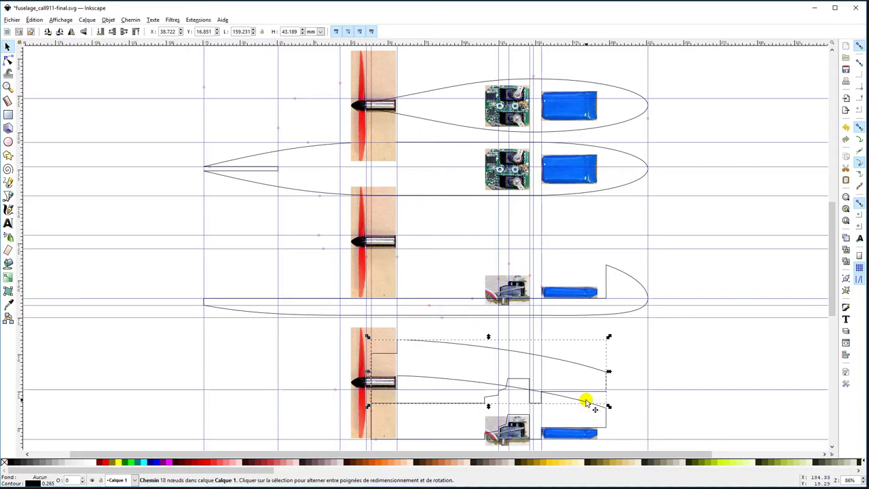
key("Up")
key("Up")
key("Up")
key("Up")
key("Up")
key("Up")
key("Up")
key("Up")
key("Up")
key("Up")
key("Up")
key("Up")
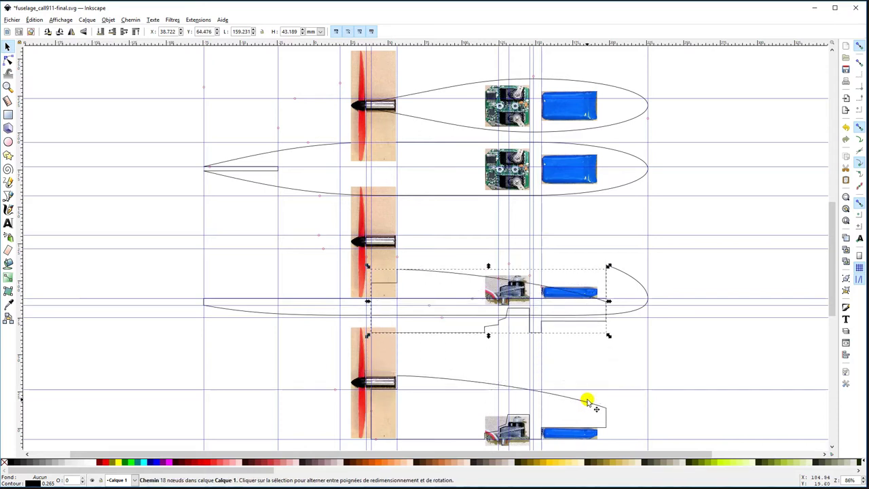
key("Up")
key("Up")
key("Up")
key("Up")
key("Up")
key("Up")
key("Up")
key("Up")
key("Up")
key("Up")
key("Up")
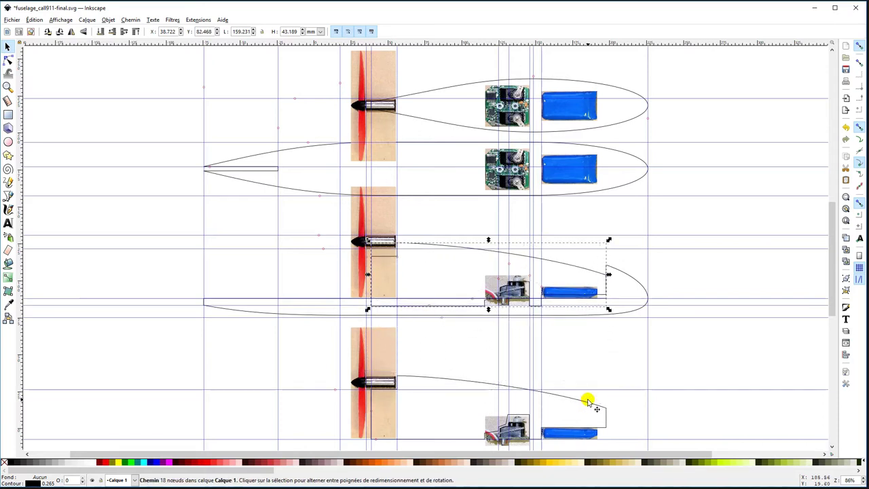
key("Up")
key("Up")
key("Up")
key("Up")
key("Up")
key("Up")
key("Up")
key("Up")
key("Up")
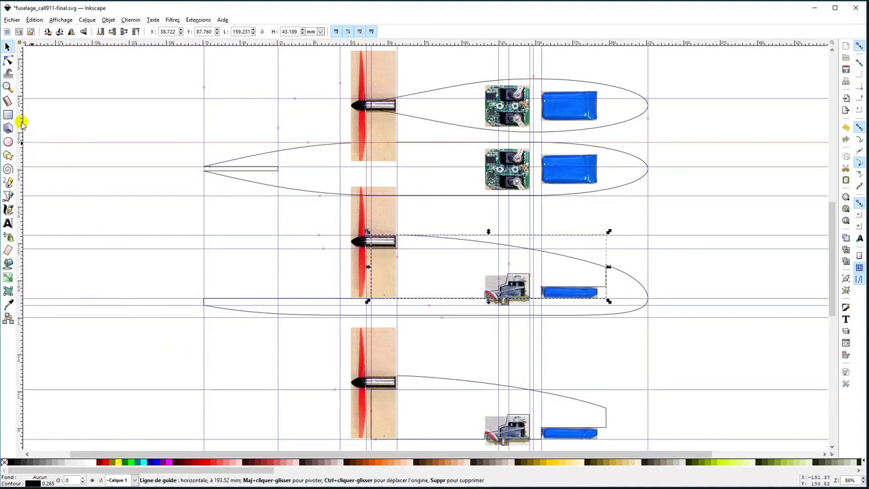
left_click(8, 86)
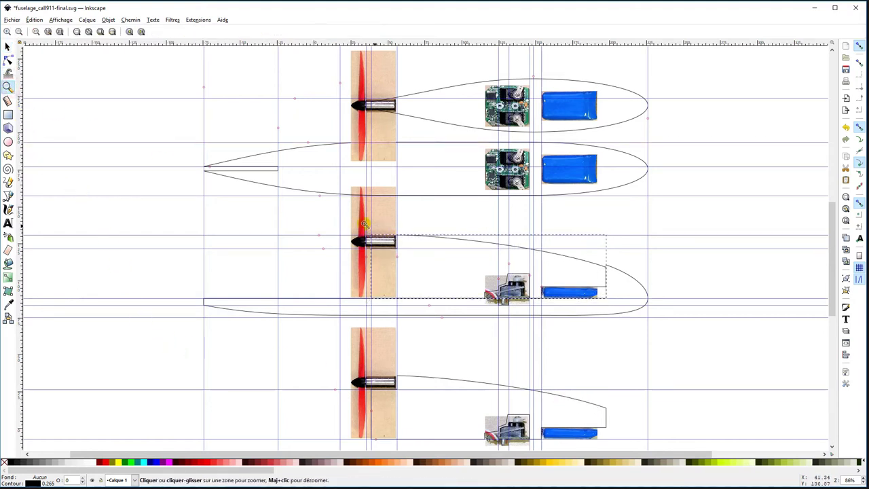
Step: Zoom onto the lower fuselage and put the longer outline into node editing
left_click_drag(506, 232, 624, 308)
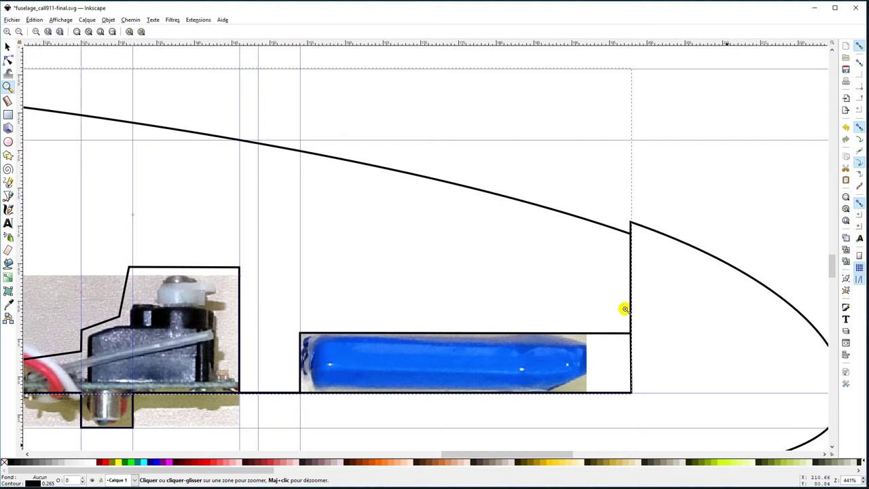
key("s")
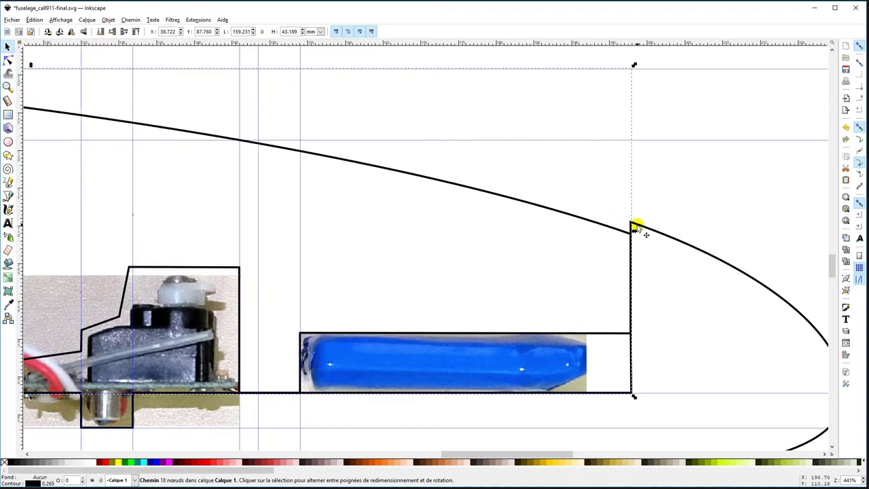
left_click(636, 225)
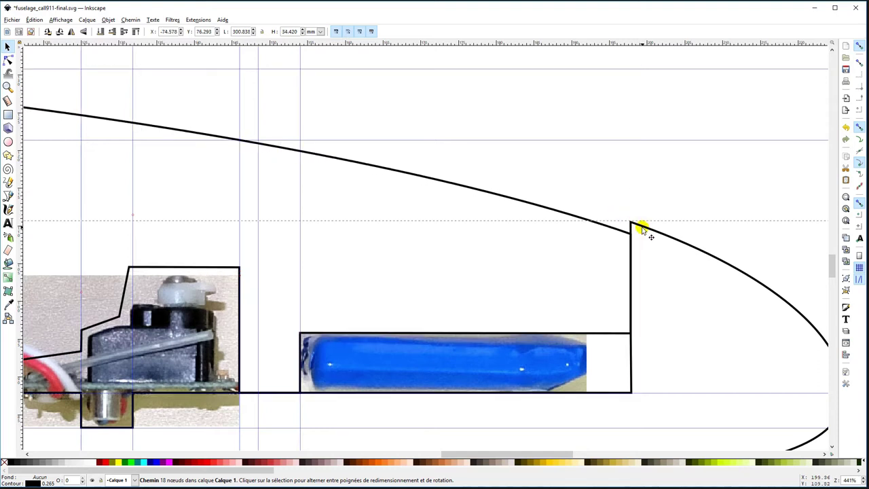
double_click(640, 227)
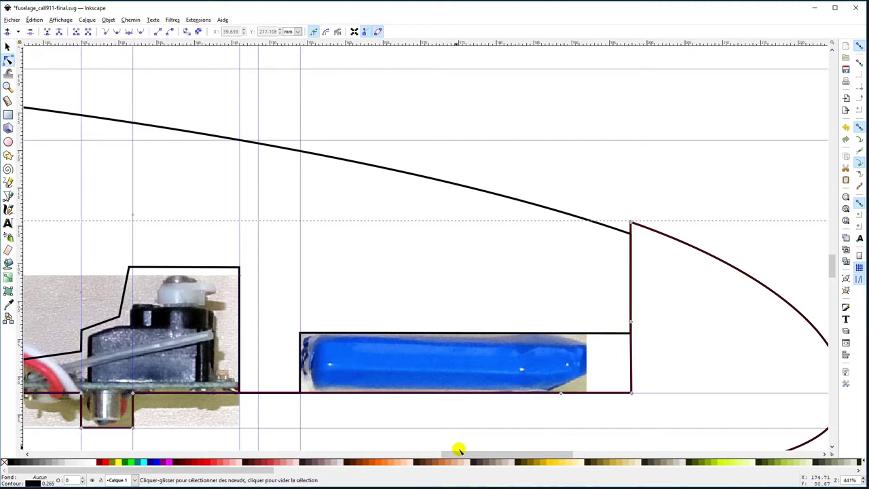
left_click_drag(458, 449, 478, 451)
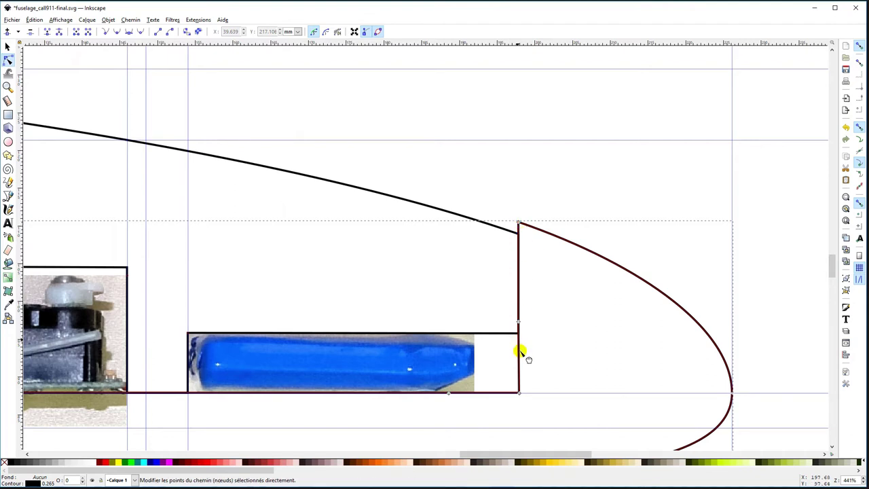
Step: Lower the nose's top corner node two nudges and smooth the nose curve's handle
left_click(517, 321)
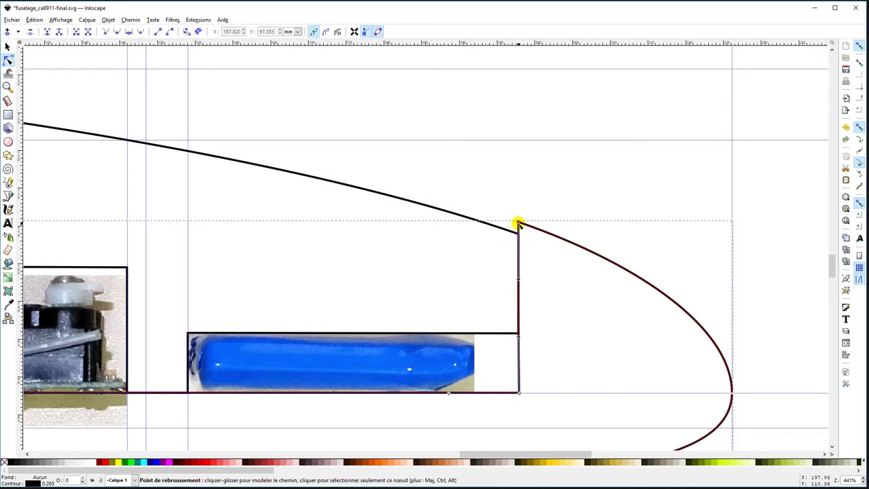
left_click(518, 223)
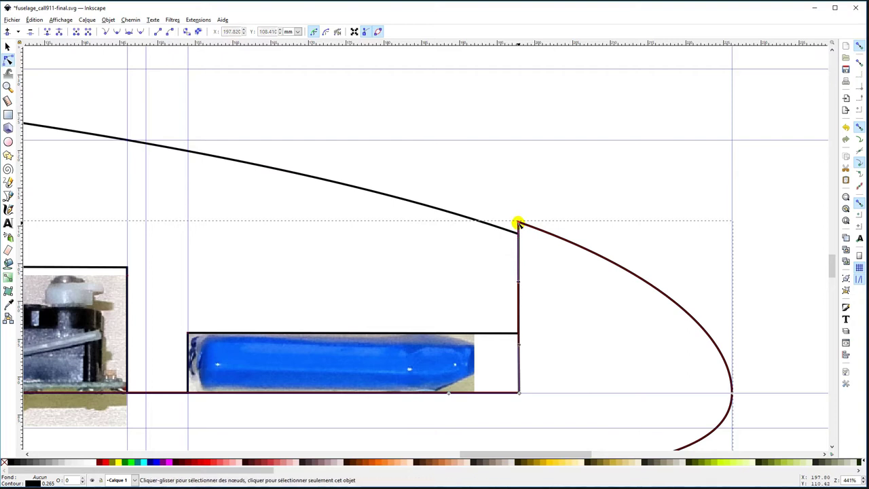
left_click(517, 224)
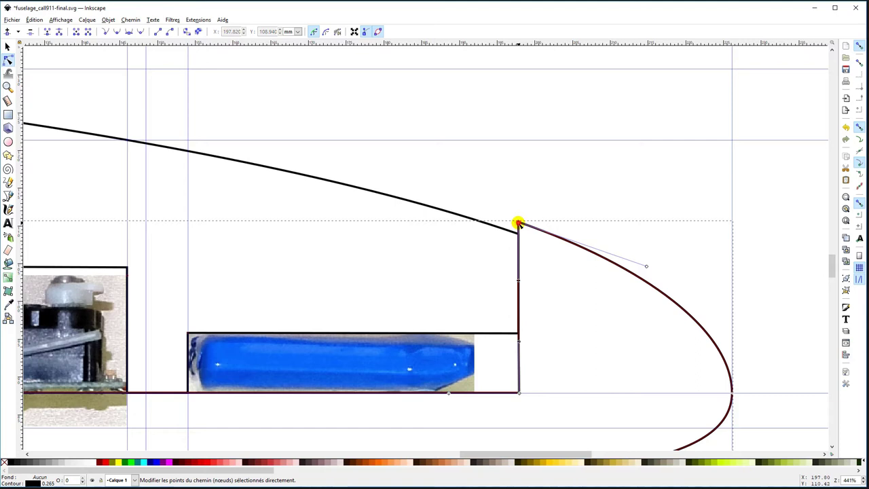
key("Down")
key("Down")
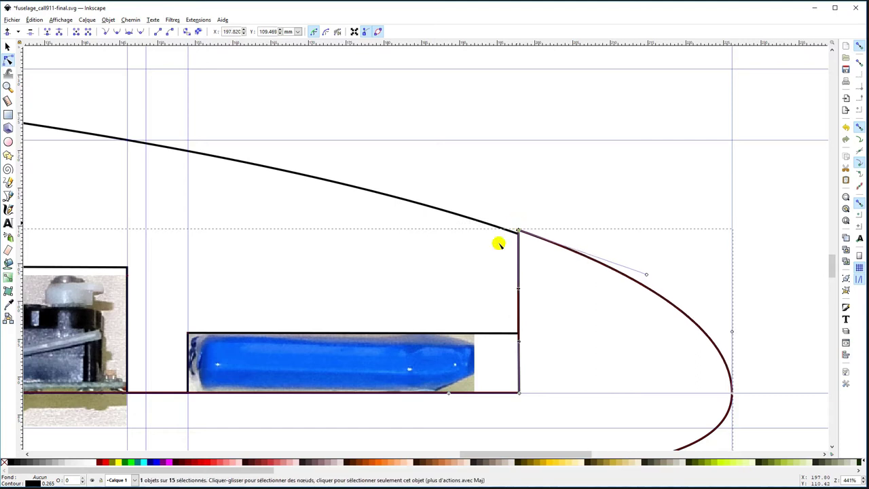
key("Down")
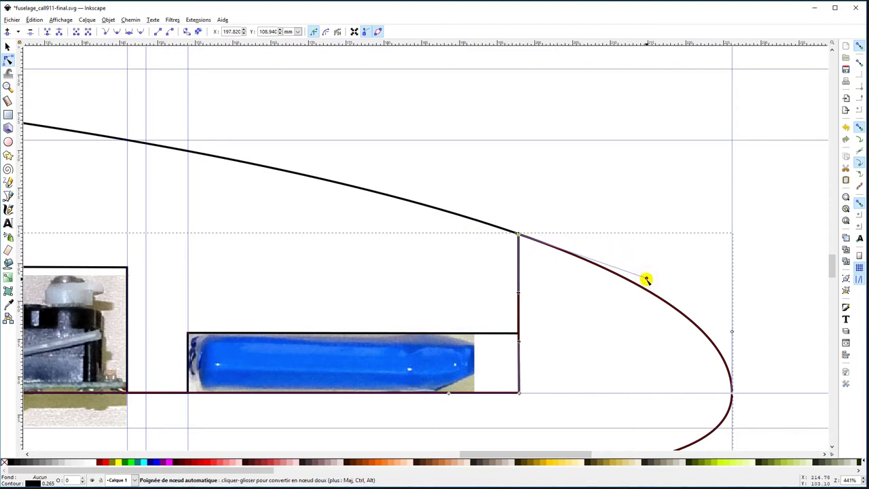
left_click_drag(646, 279, 652, 285)
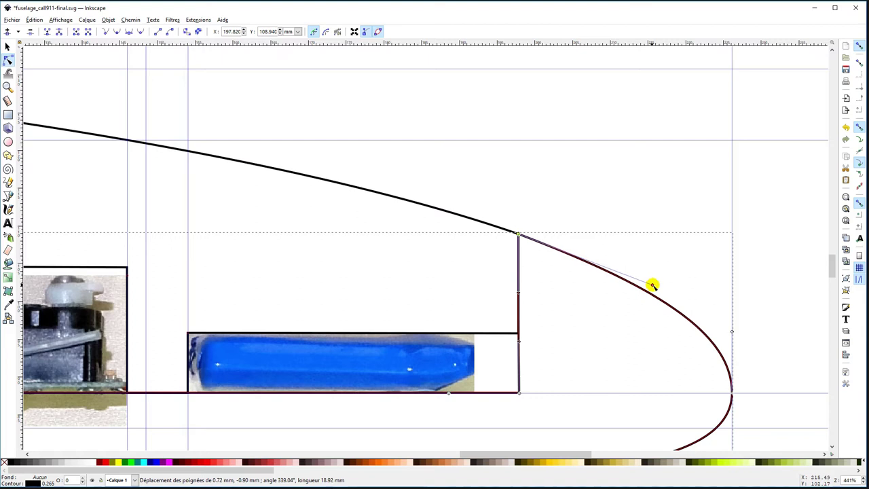
left_click(794, 316)
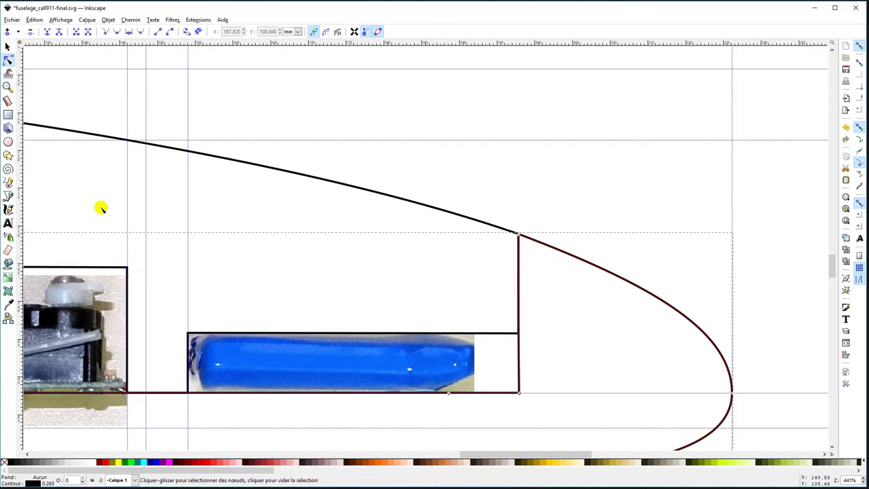
left_click(9, 87)
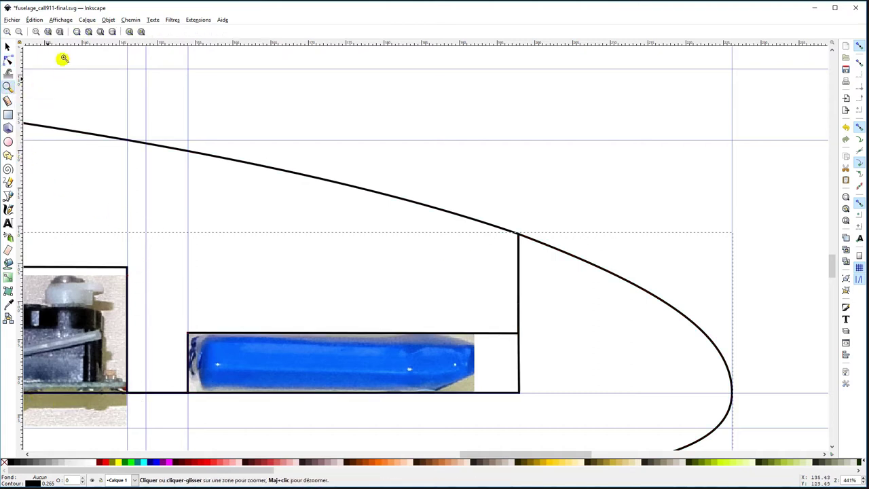
Step: Zoom to the whole drawing and select the middle side-view outline to check it
left_click(88, 32)
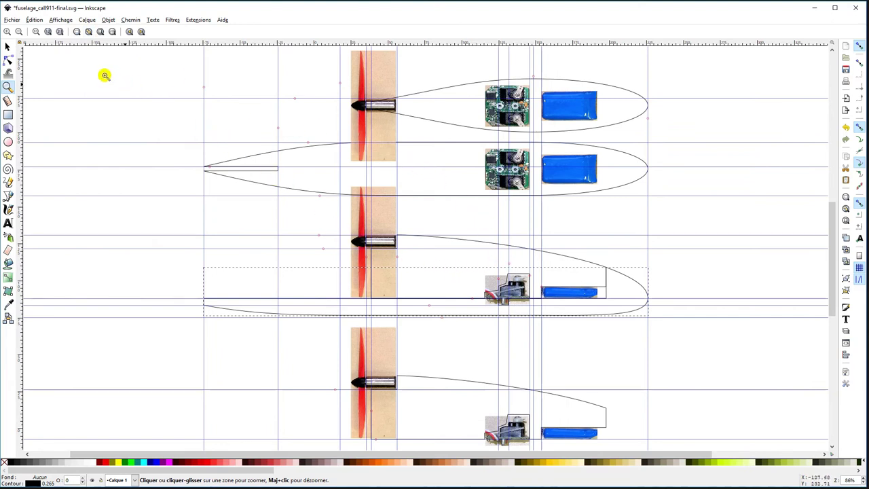
left_click(9, 49)
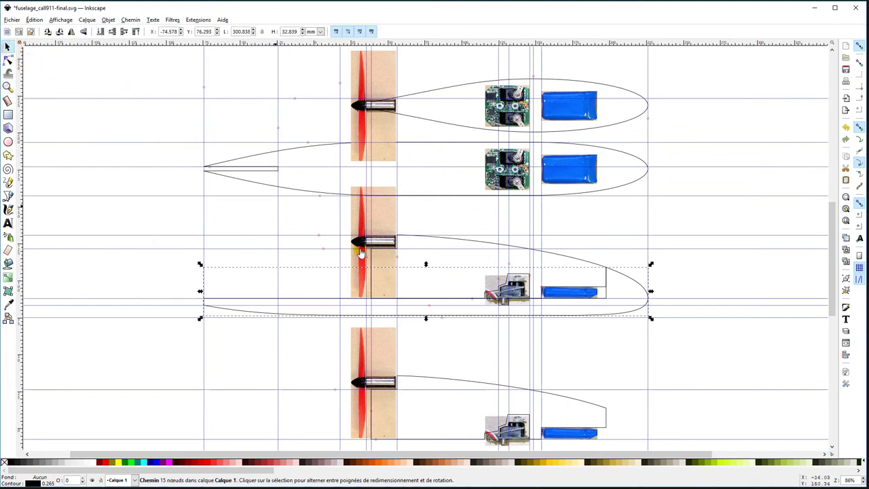
left_click(443, 239)
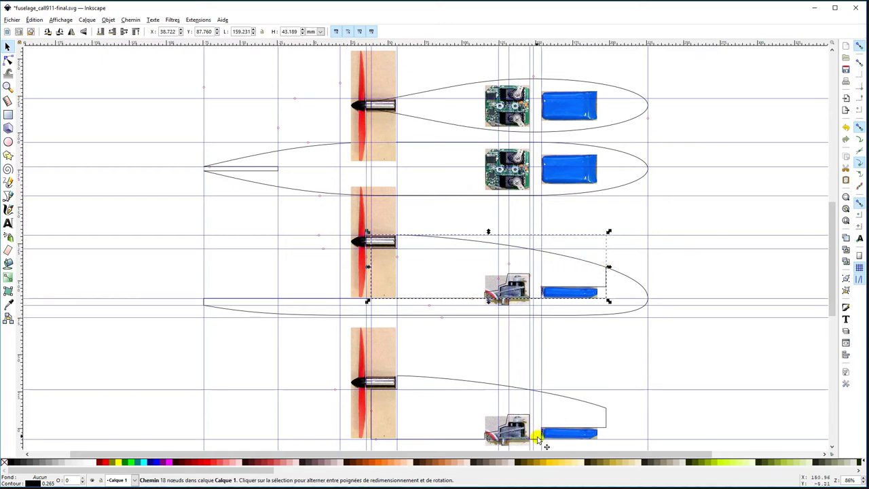
left_click(574, 359)
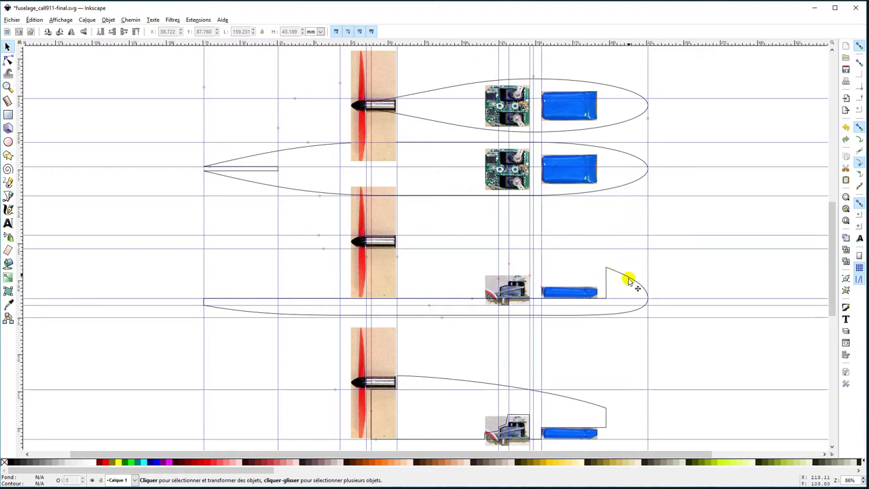
left_click(628, 185)
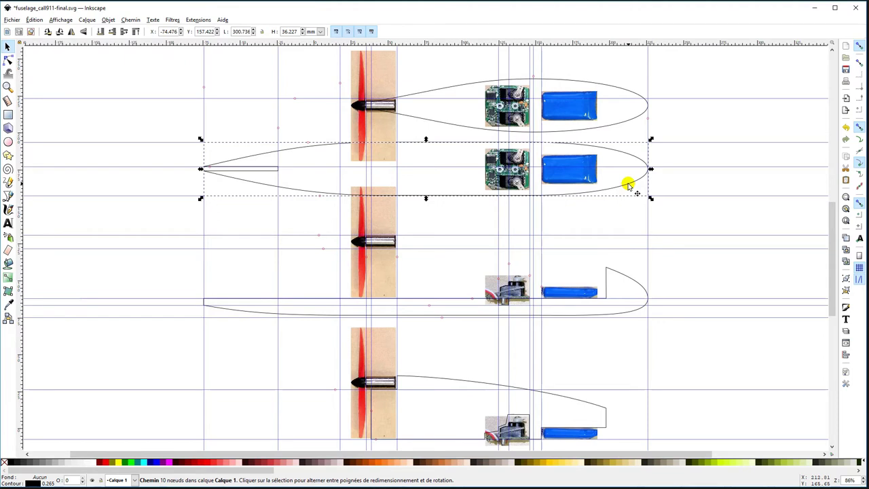
key("Down")
key("Down")
key("Down")
key("Down")
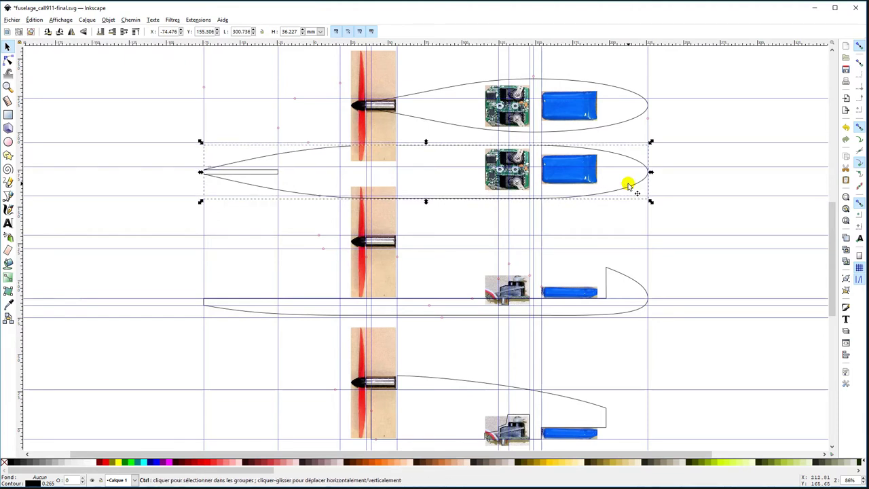
key("ctrl+z")
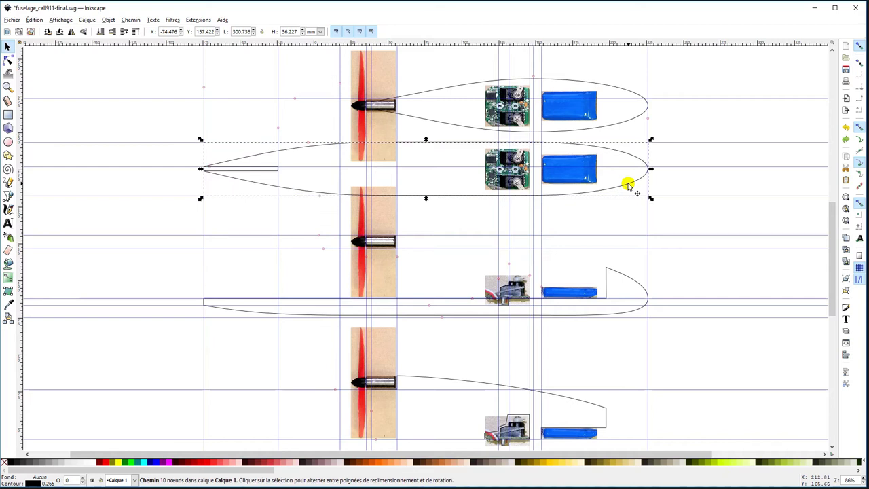
left_click(623, 124)
key("Left")
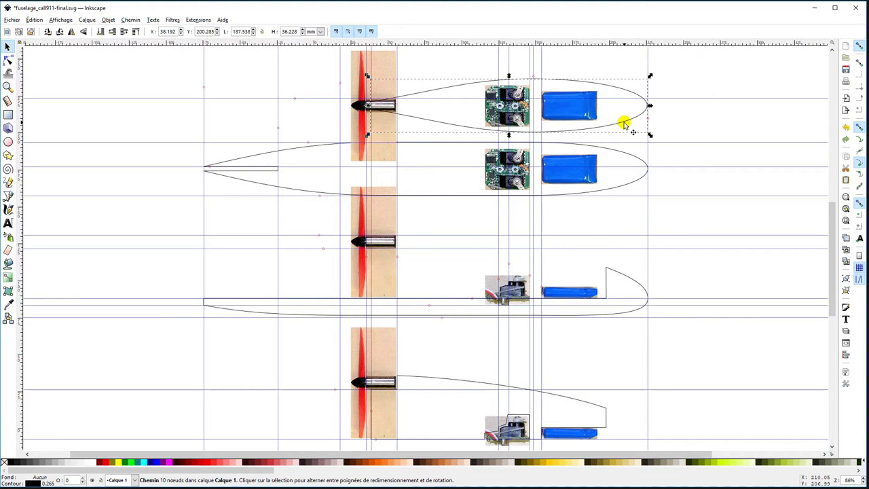
key("Down")
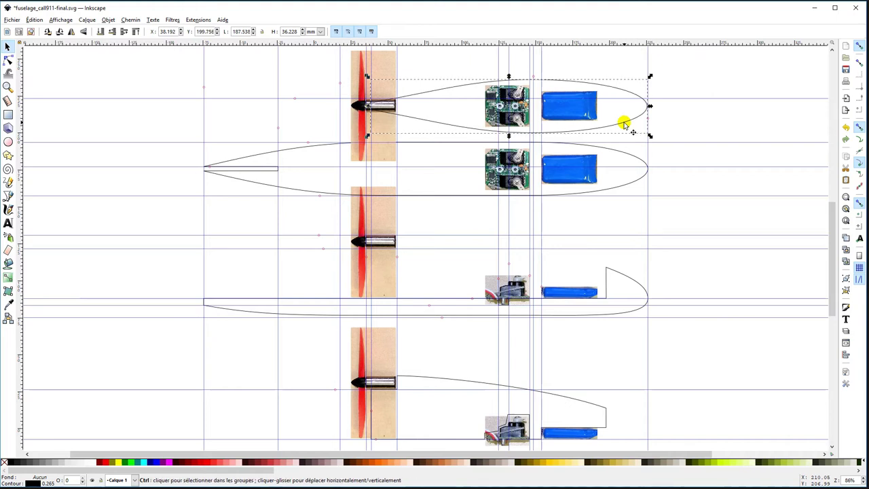
key("ctrl+z")
key("ctrl+z")
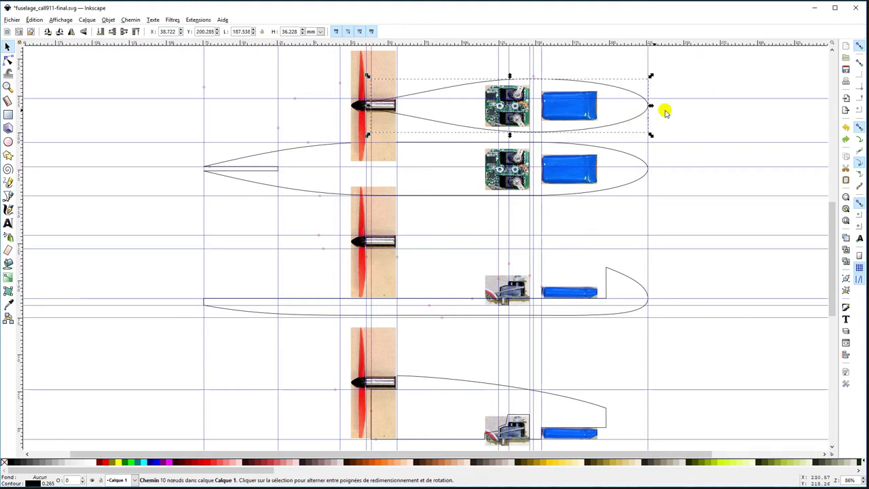
left_click(669, 113)
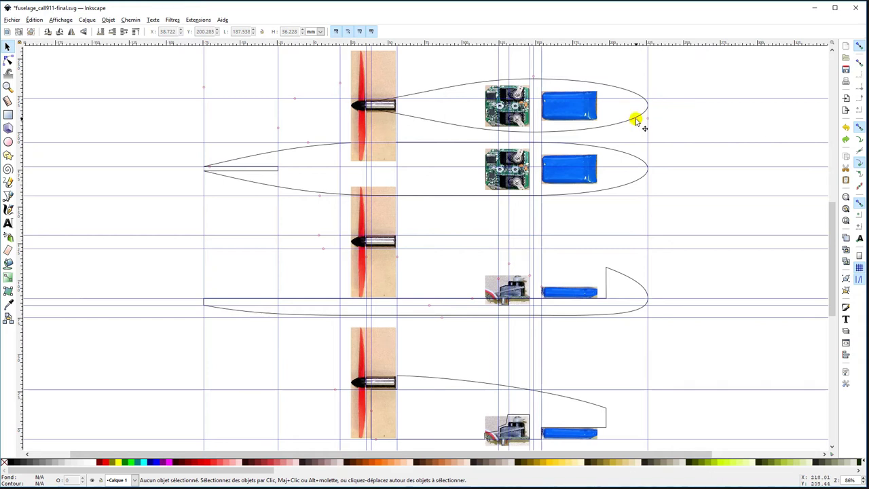
left_click(636, 119)
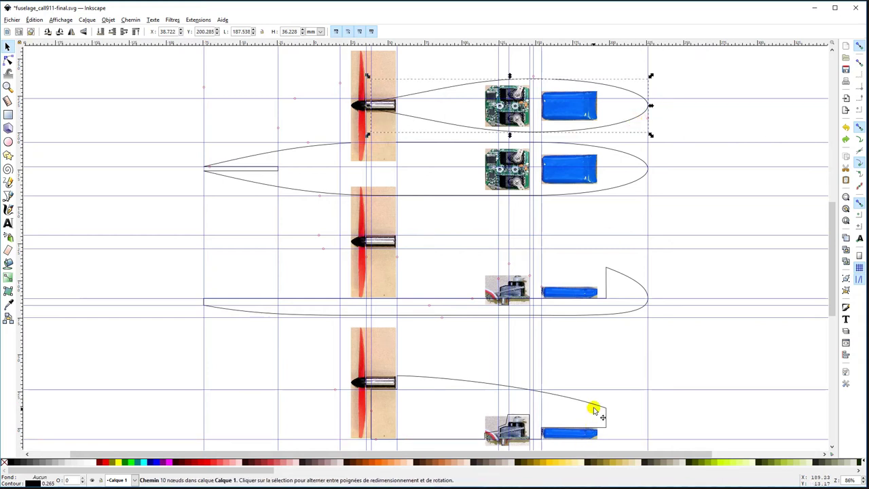
left_click(594, 405)
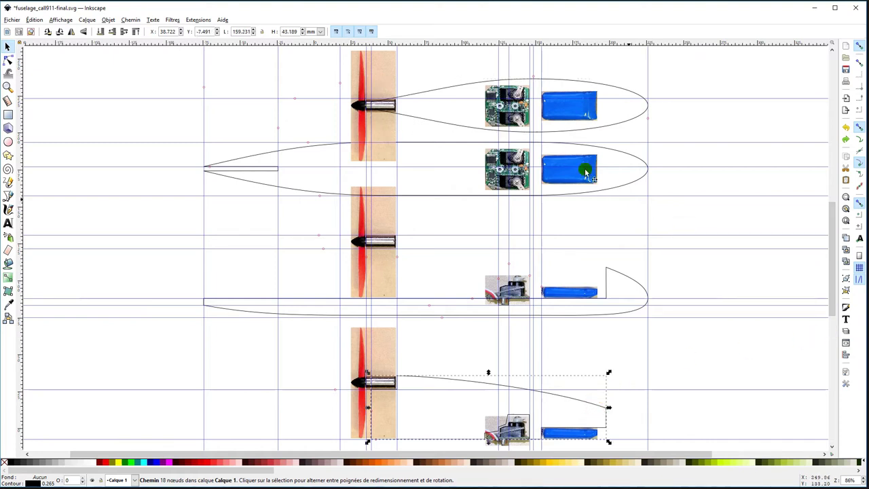
Step: Select the top view's propeller, outline and battery and shift them below the side views
left_click(371, 75)
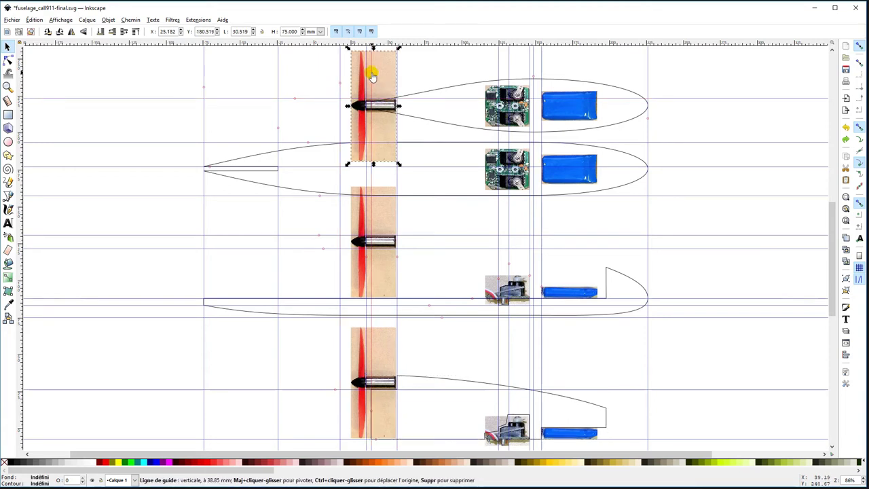
left_click(448, 90, "shift")
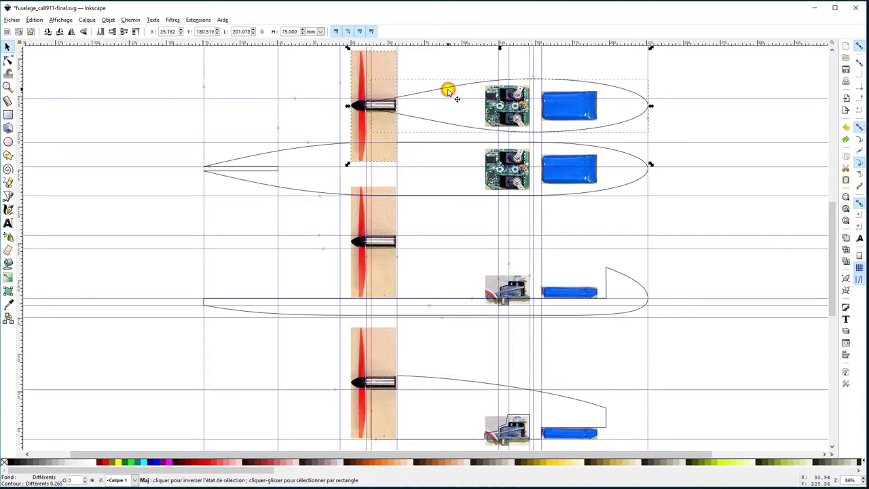
left_click(565, 102, "shift")
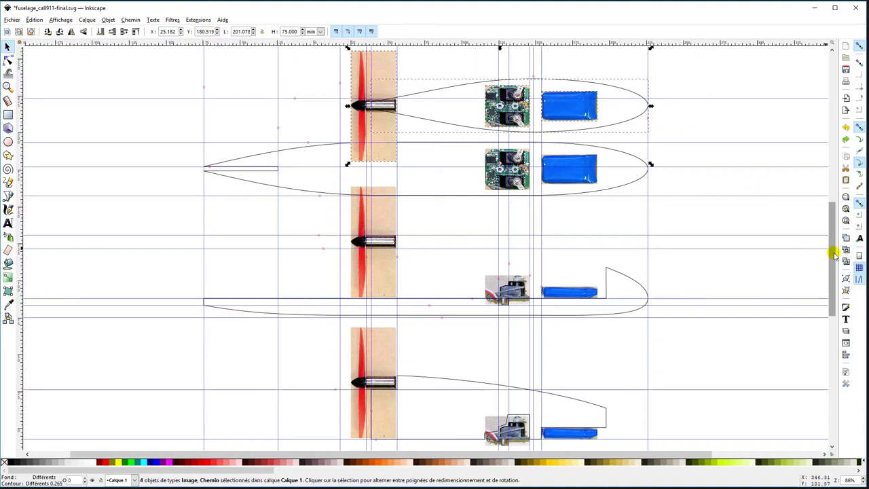
left_click_drag(833, 252, 838, 275)
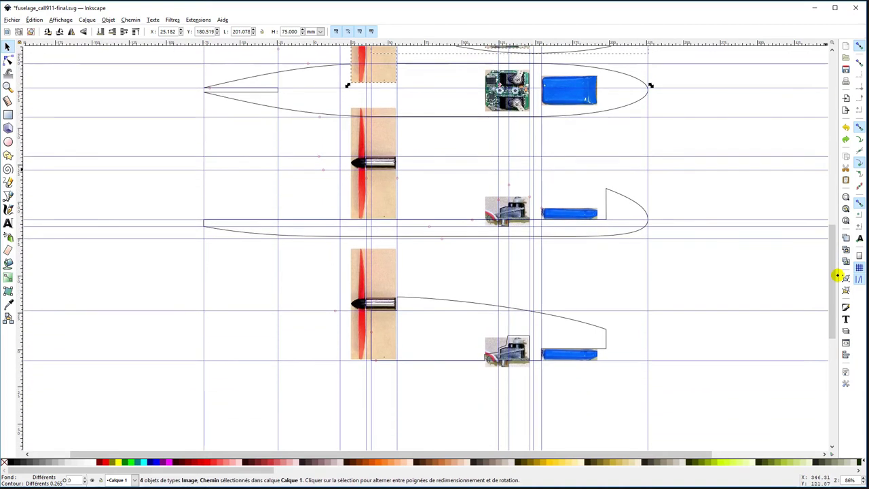
key("shift+Down")
key("shift+Down")
key("shift+Down")
key("shift+Down")
key("shift+Down")
key("shift+Down")
key("shift+Down")
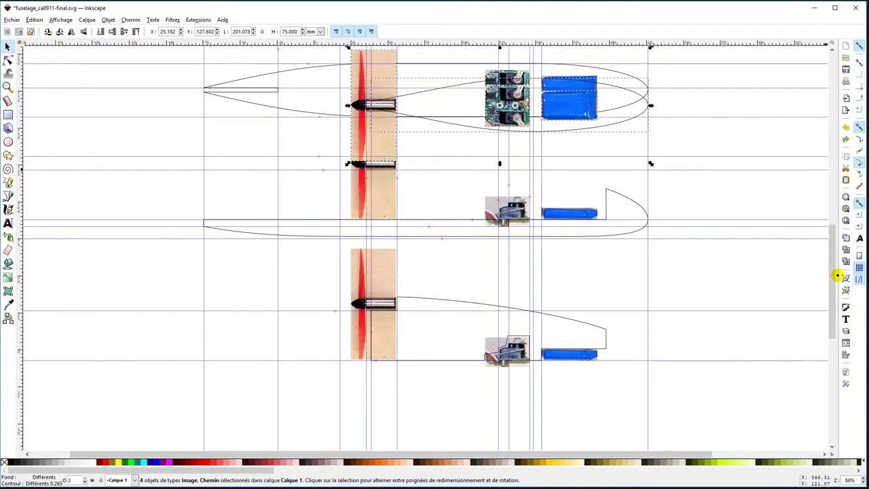
key("shift+Down")
key("shift+Down")
key("shift+Down")
key("shift+Down")
key("shift+Down")
key("shift+Down")
key("shift+Down")
key("shift+Down")
key("shift+Down")
key("shift+Down")
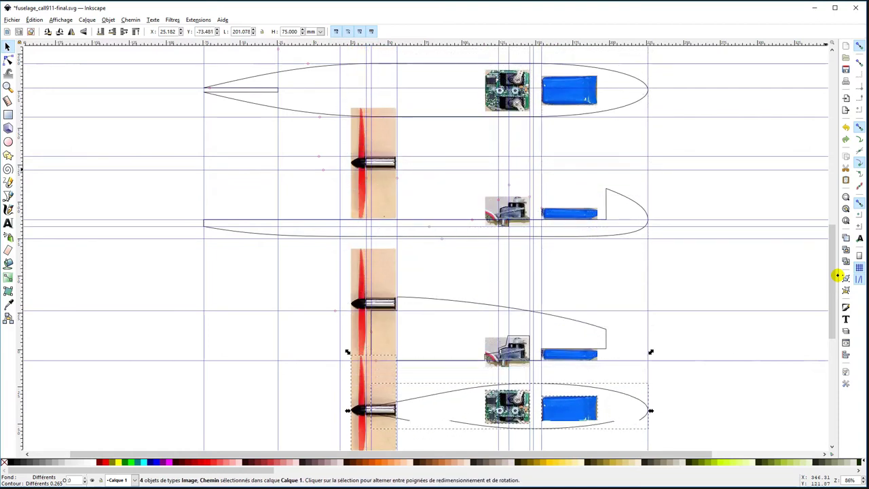
key("shift+Down")
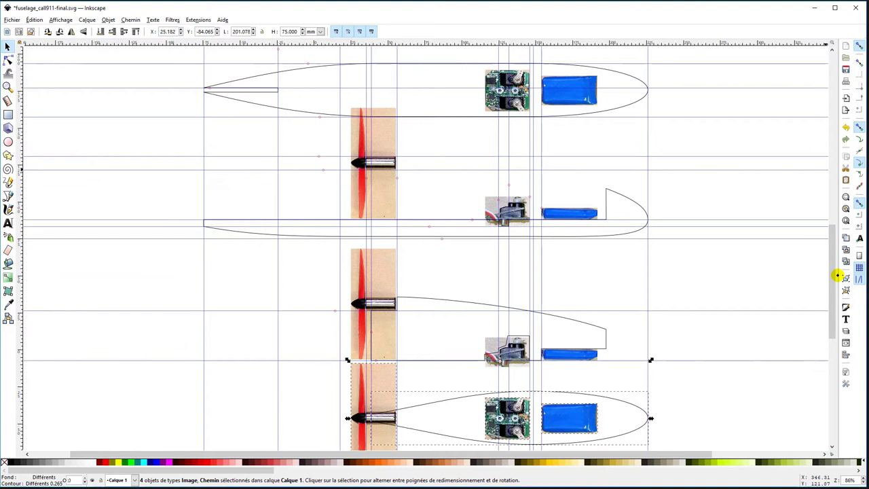
key("shift+Down")
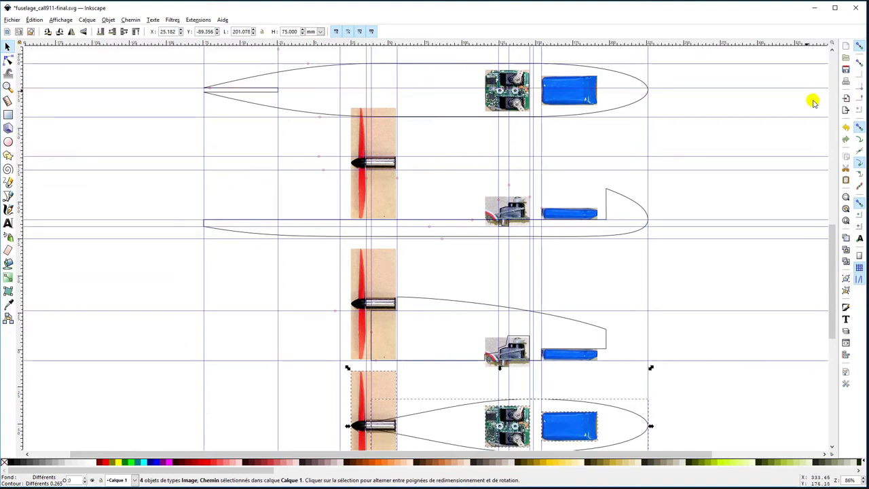
left_click_drag(832, 231, 833, 258)
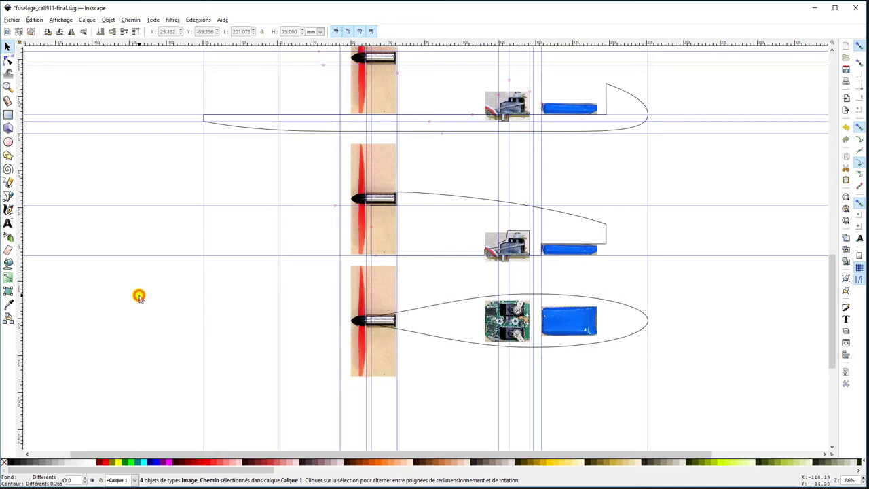
left_click(138, 296)
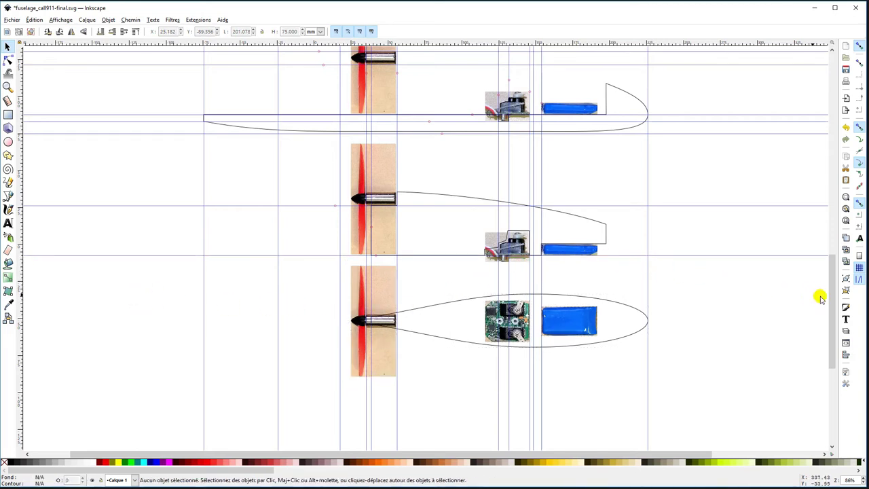
left_click_drag(833, 299, 833, 253)
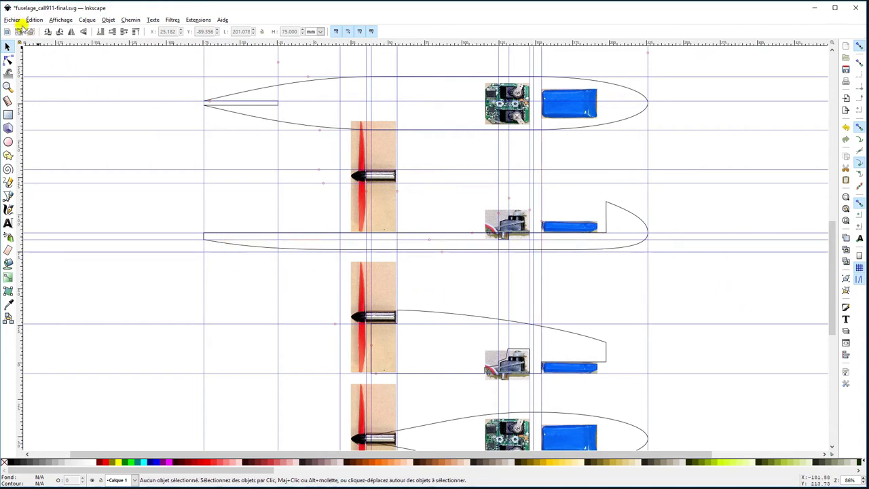
Step: Save the drawing, then overwrite fuselage_call911-final.dxf as AutoCAD DXF R14
left_click(18, 21)
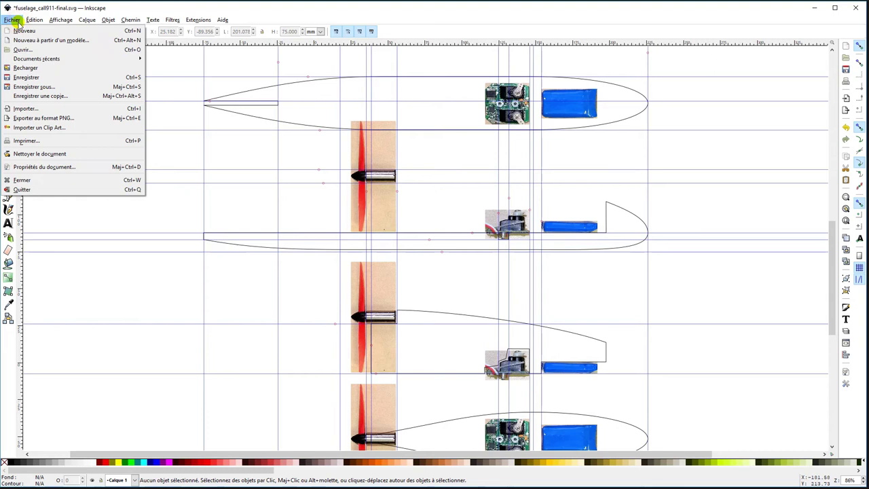
left_click(37, 78)
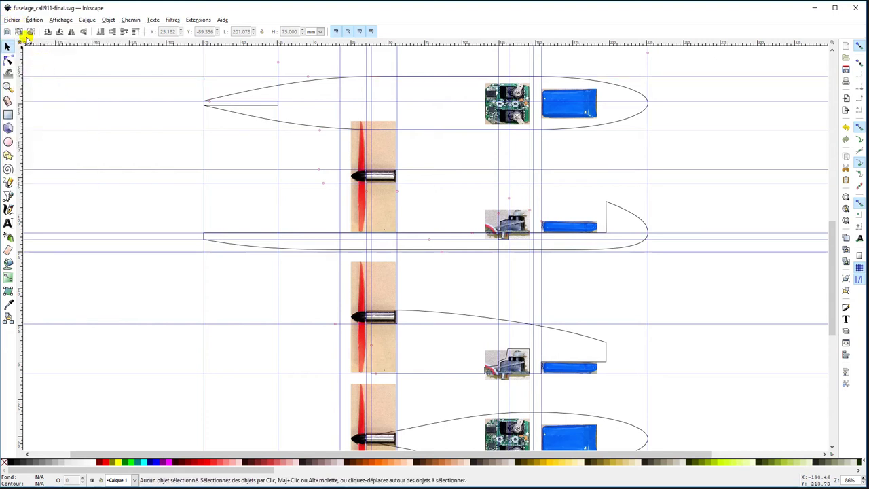
left_click(15, 21)
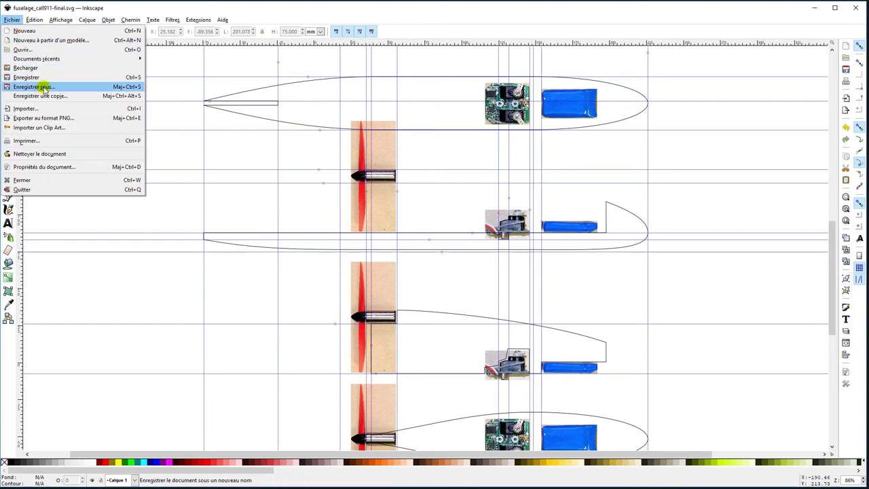
left_click(33, 87)
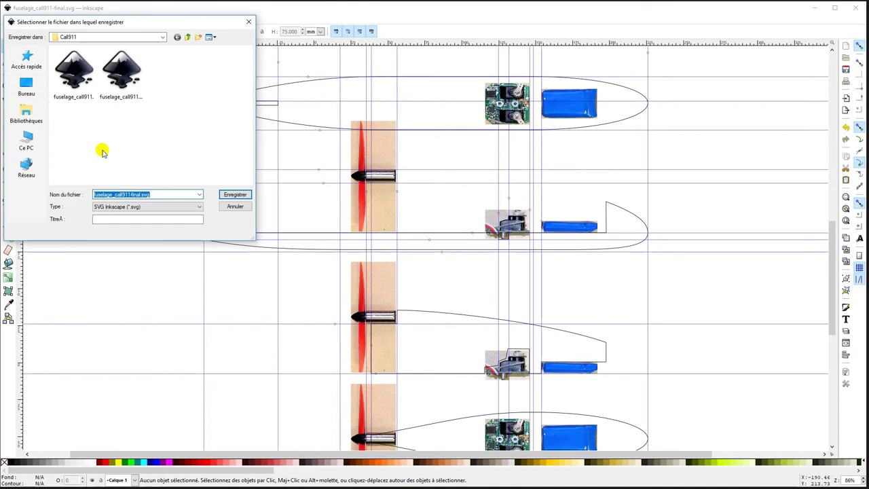
left_click(161, 207)
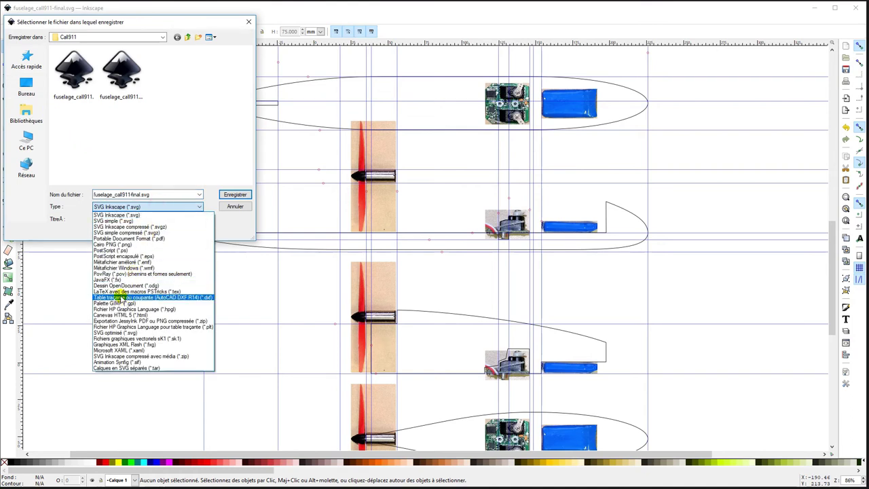
left_click(143, 297)
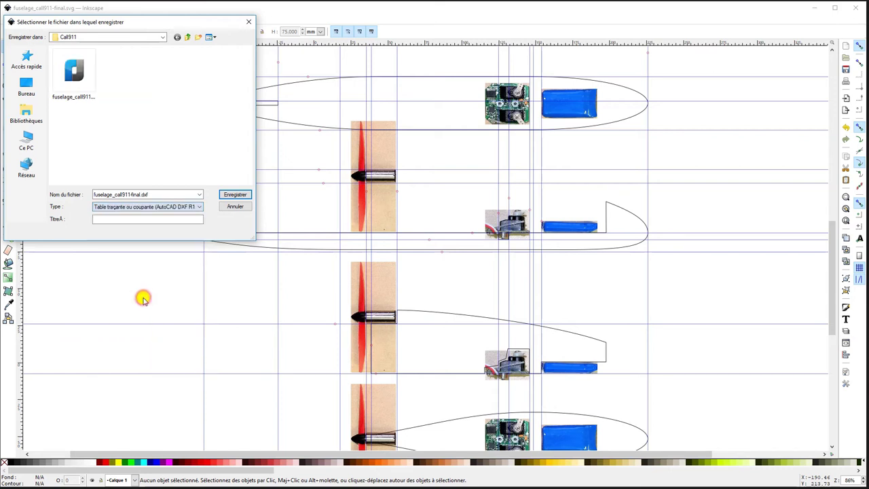
left_click(75, 70)
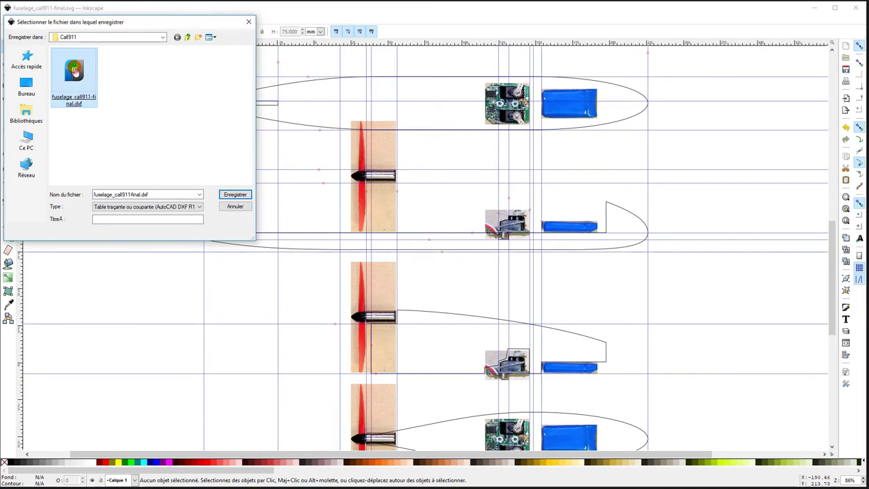
key("Return")
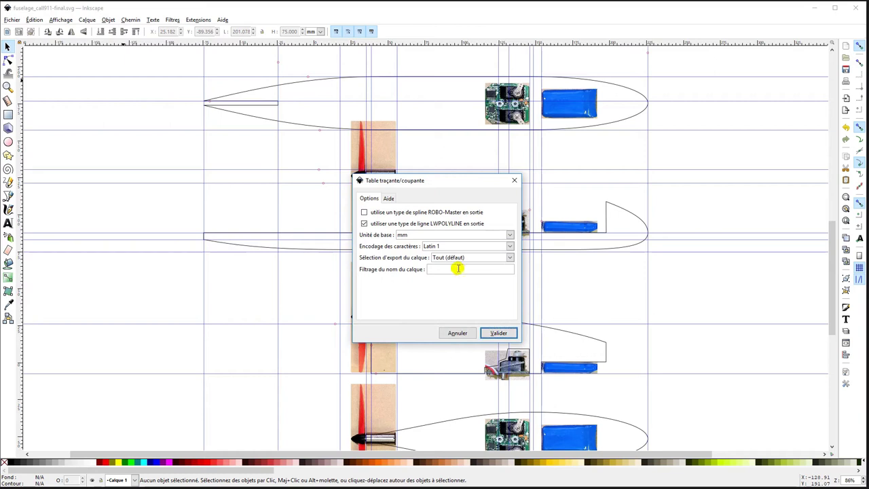
left_click(497, 333)
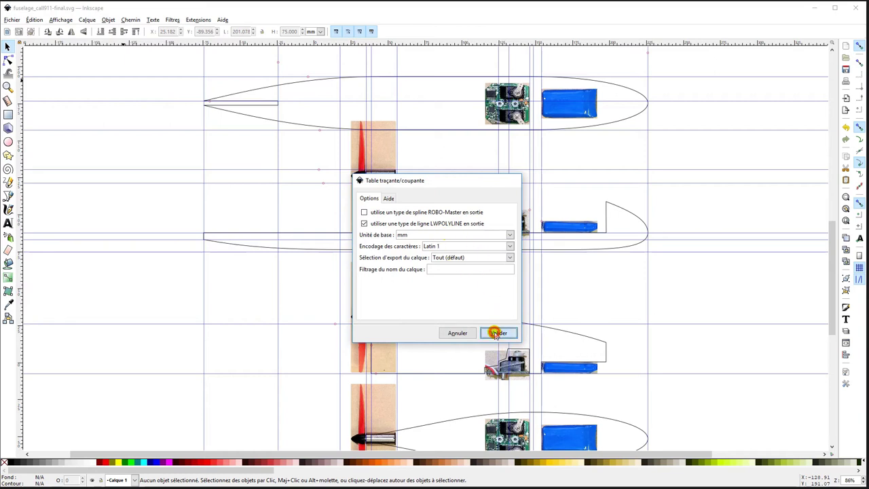
left_click(503, 287)
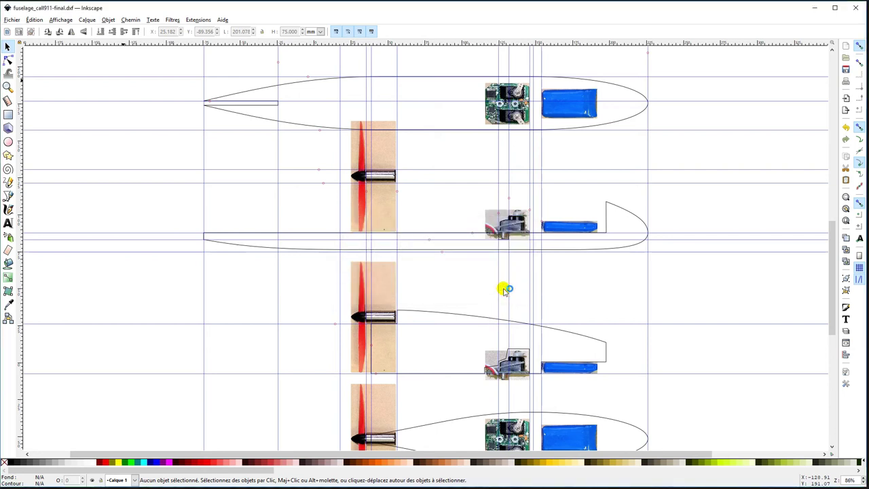
left_click(818, 7)
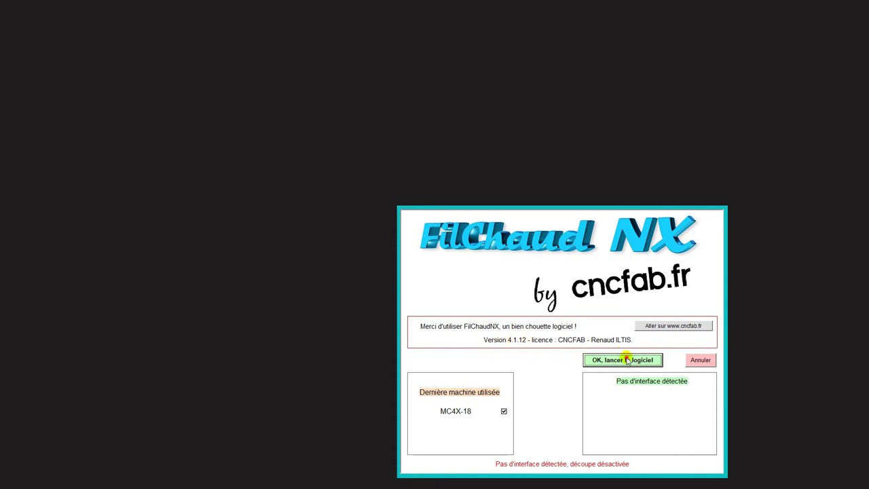
Step: Launch FilChaudNX past its splash screen and enlarge the window to nearly fill the screen
left_click(627, 360)
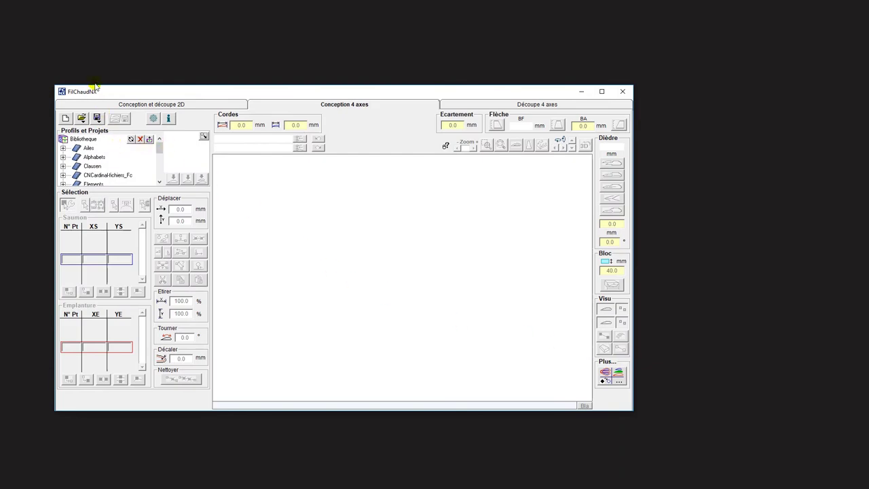
left_click_drag(53, 86, 11, 6)
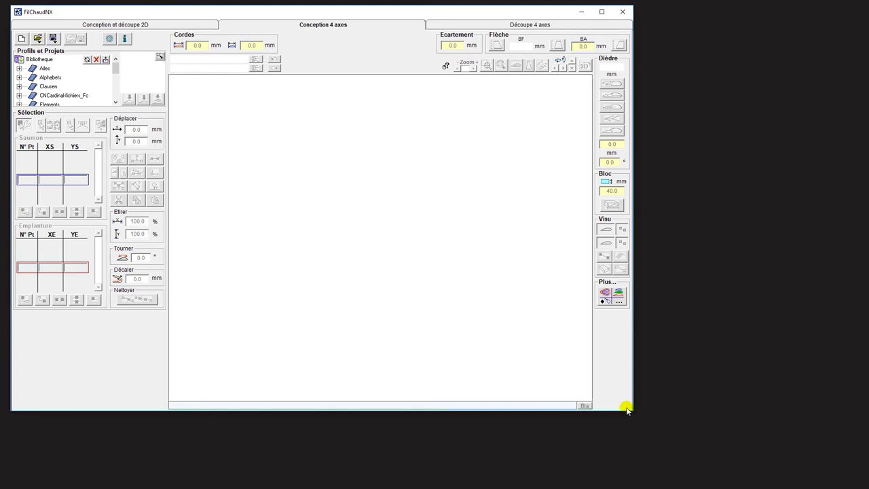
left_click_drag(632, 412, 838, 484)
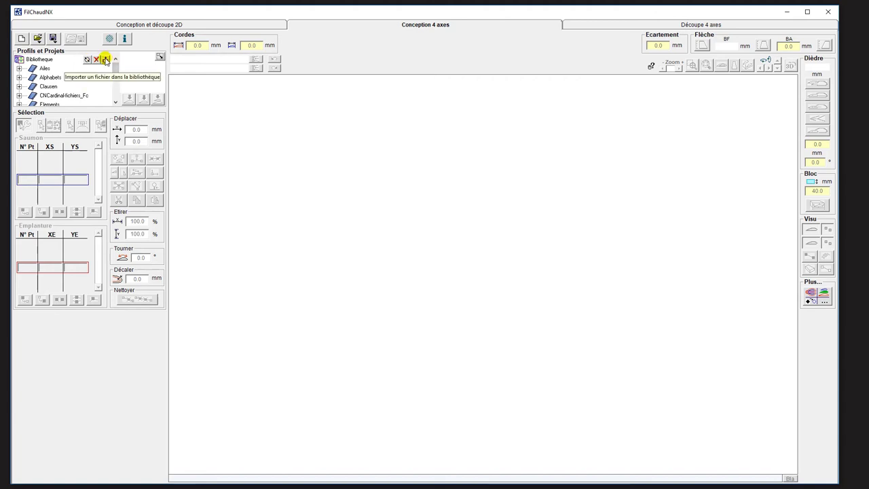
Step: Import fuselage_call911-final.dxf from Call911 into the library's Mes Decoupes folder
left_click(105, 59)
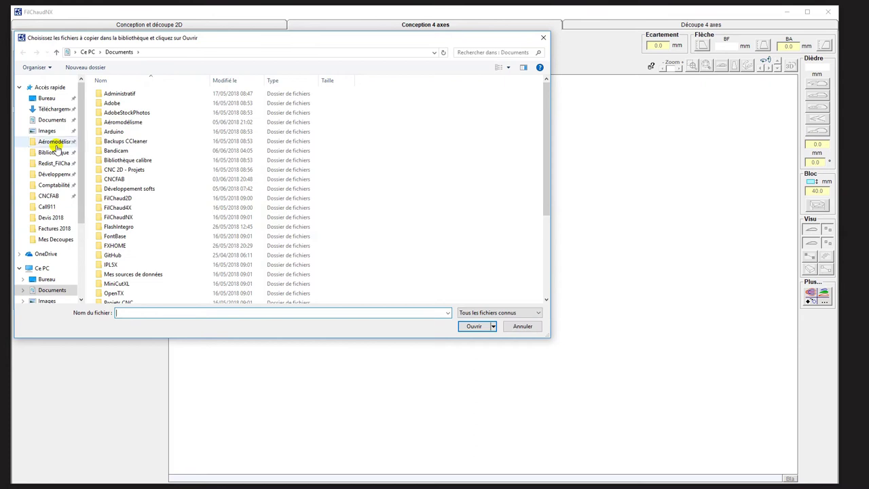
left_click(55, 142)
double_click(109, 111)
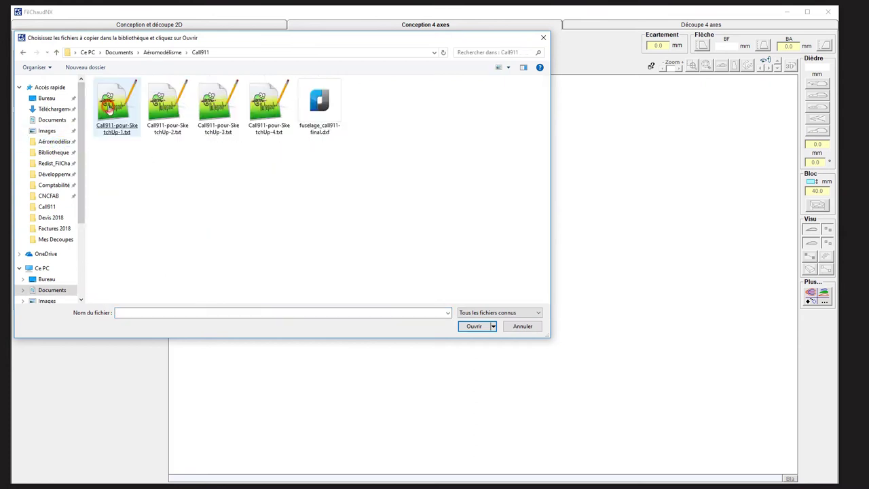
left_click(109, 109)
double_click(319, 105)
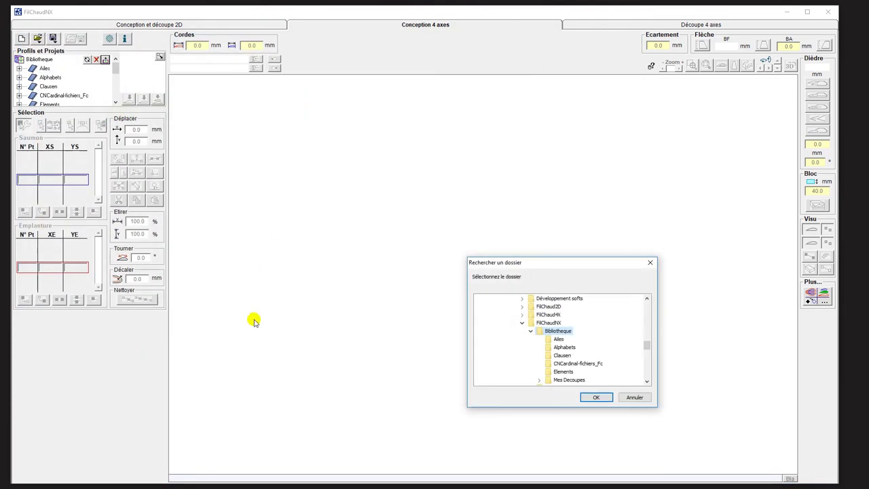
left_click(570, 380)
left_click(596, 397)
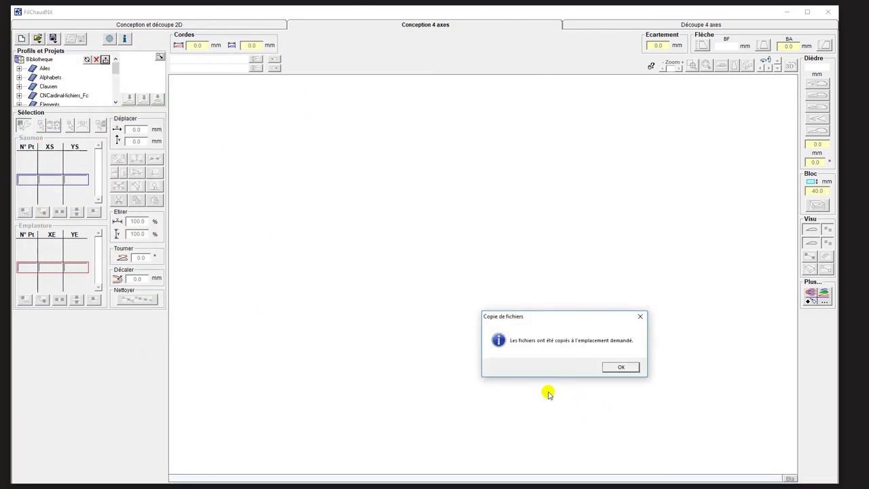
left_click(617, 367)
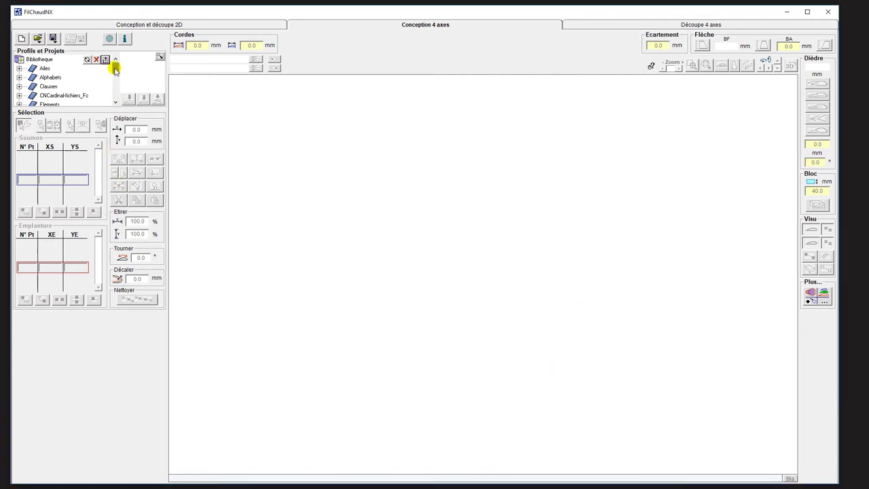
Step: Expand Mes Decoupes, select fuselage_call911-final.dxf and enlarge its profile preview
mouse_move(115, 70)
left_mouse_down()
mouse_move(114, 92)
mouse_move(115, 75)
left_mouse_up()
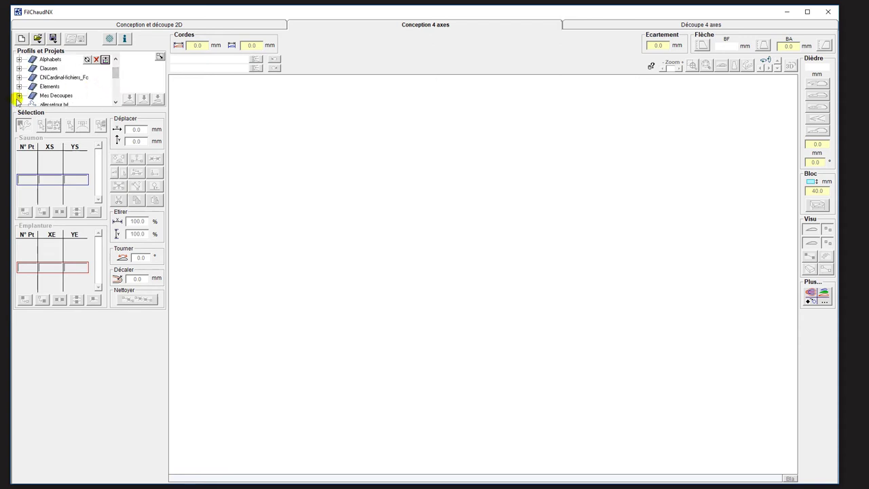
left_click(19, 96)
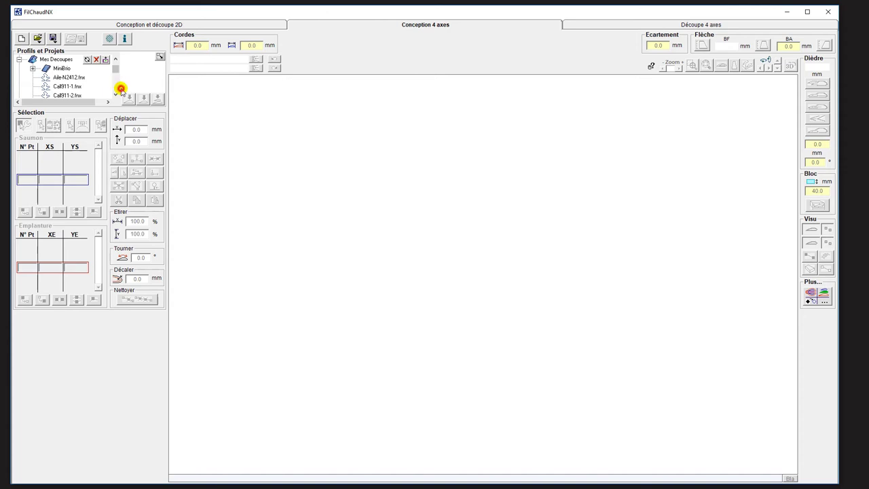
scroll(118, 88, "down", 1)
scroll(117, 88, "down", 1)
scroll(116, 87, "down", 2)
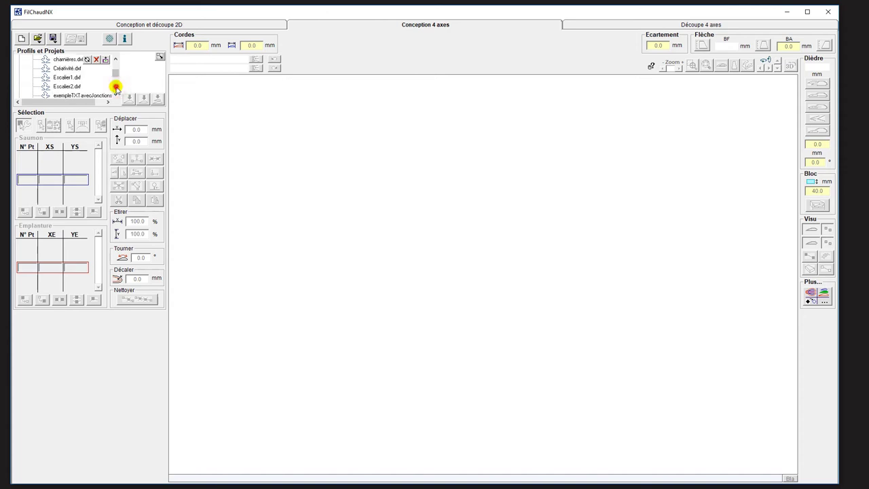
scroll(115, 89, "down", 1)
scroll(114, 87, "down", 1)
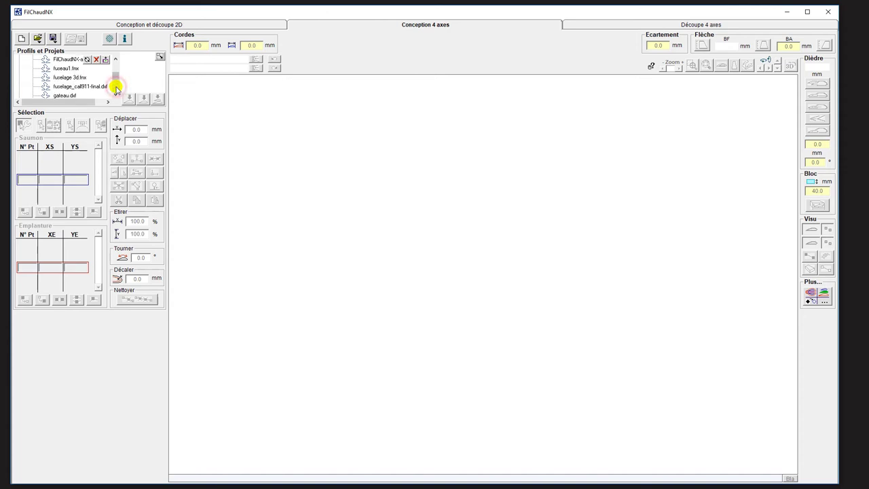
left_click(73, 89)
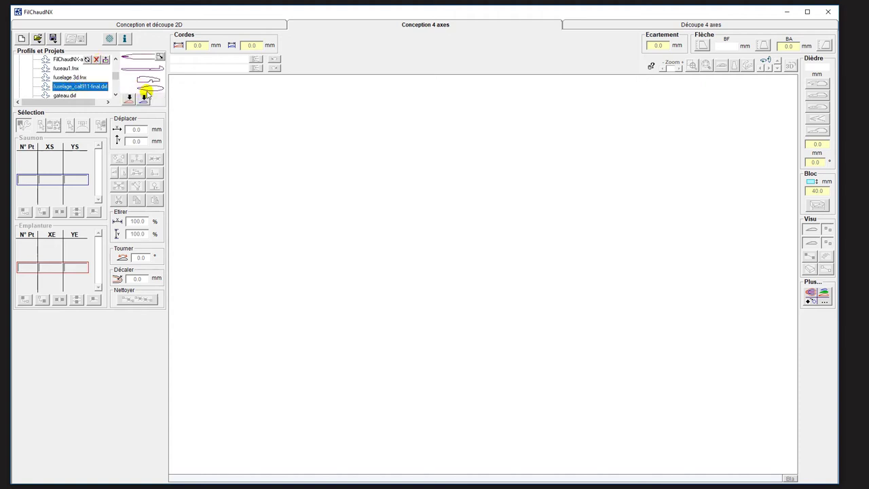
left_click(160, 56)
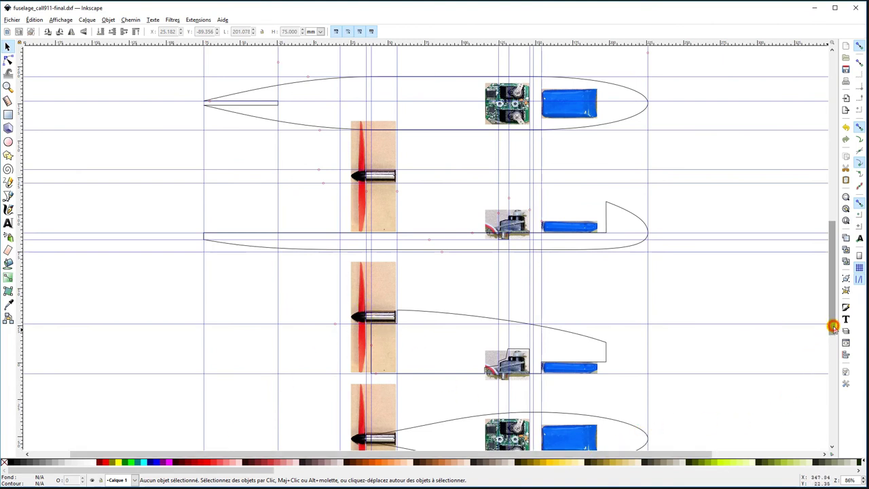
Step: Try copying the selection from the canvas context menu
left_click_drag(826, 331, 835, 360)
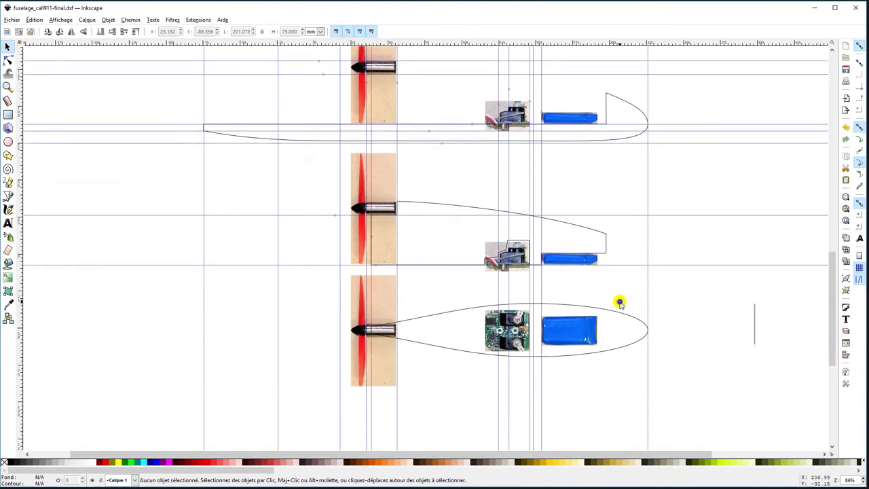
right_click(619, 302)
left_click(650, 336)
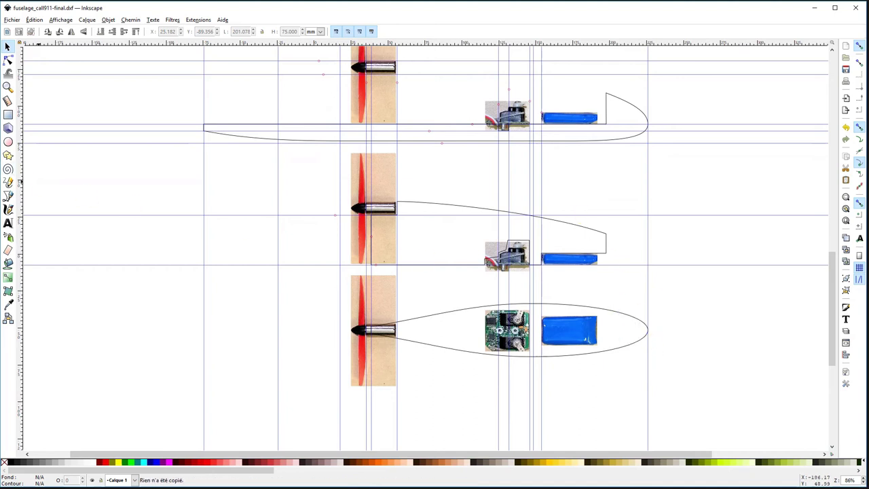
Step: Join the two end nodes at the lower fuselage's nose tip, then view the whole drawing
left_click(7, 87)
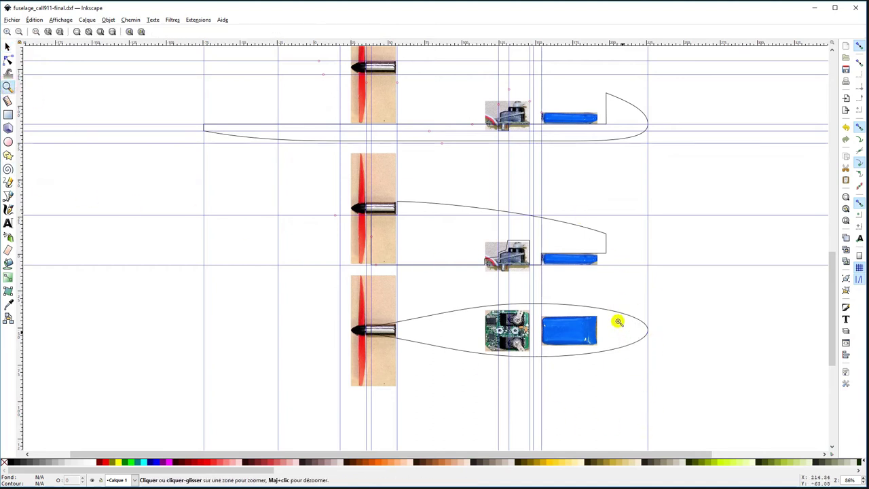
left_click_drag(621, 311, 660, 352)
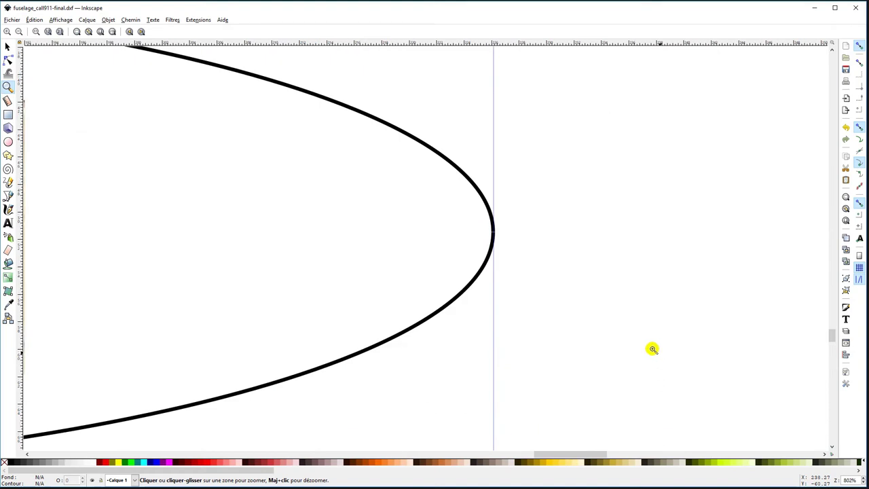
left_click_drag(462, 203, 517, 246)
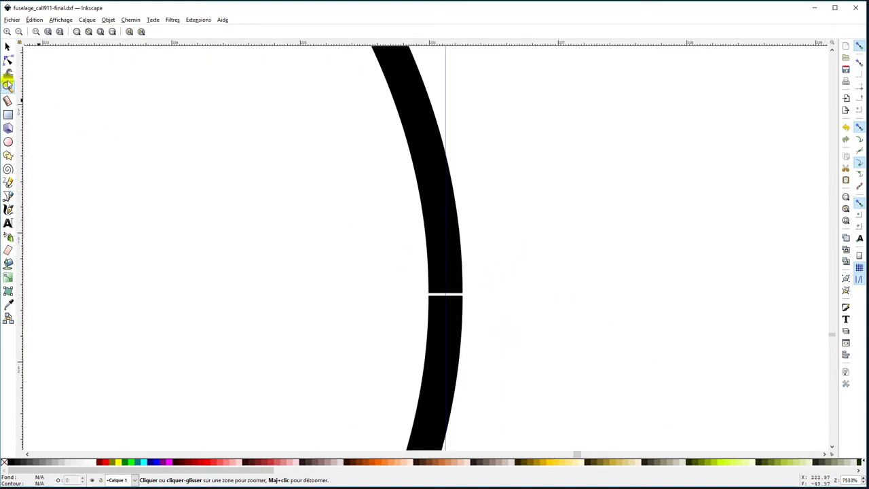
left_click(9, 61)
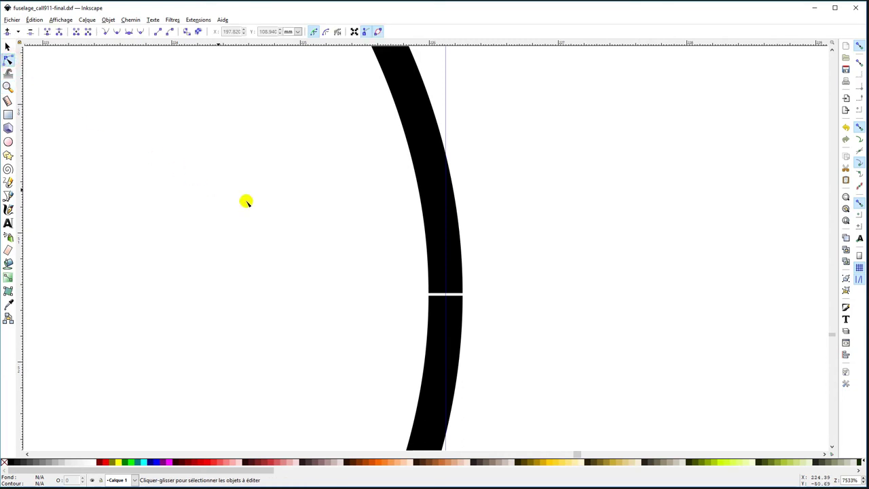
left_click(437, 261)
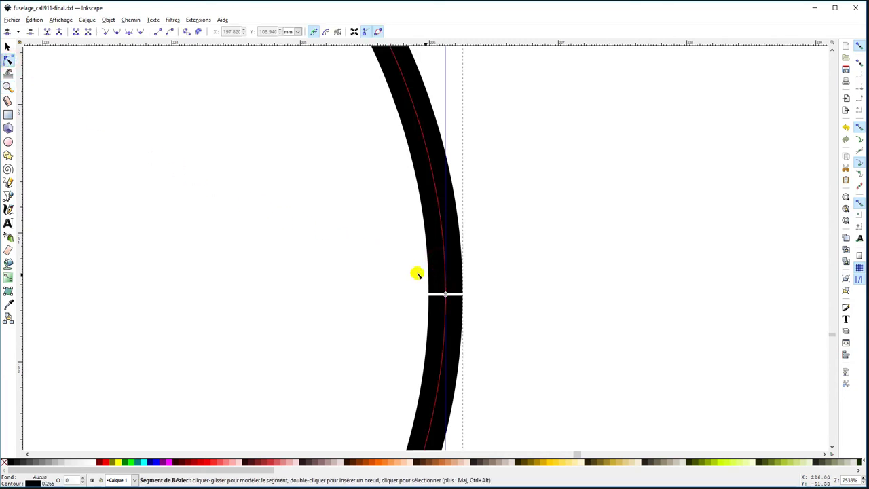
left_click_drag(411, 272, 503, 332)
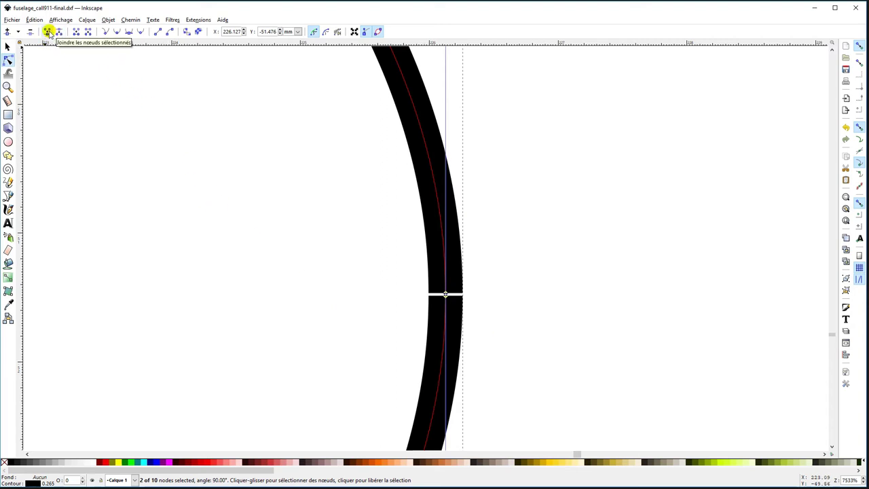
left_click(47, 32)
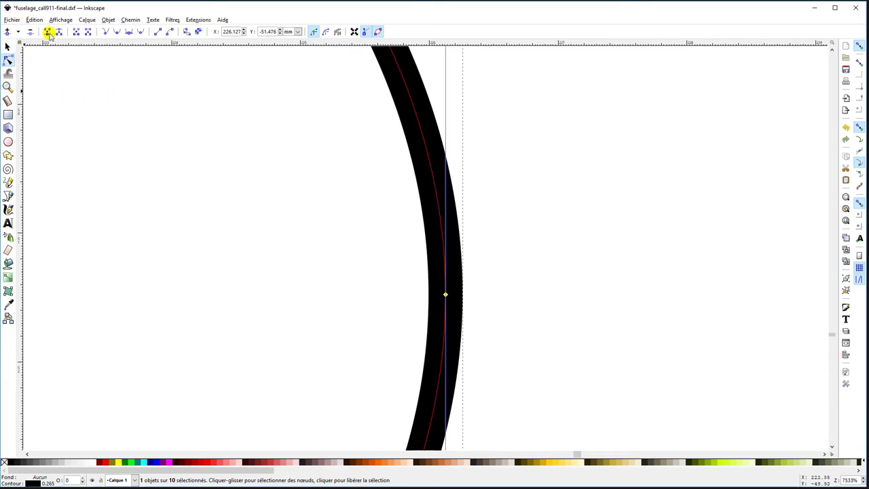
left_click(8, 87)
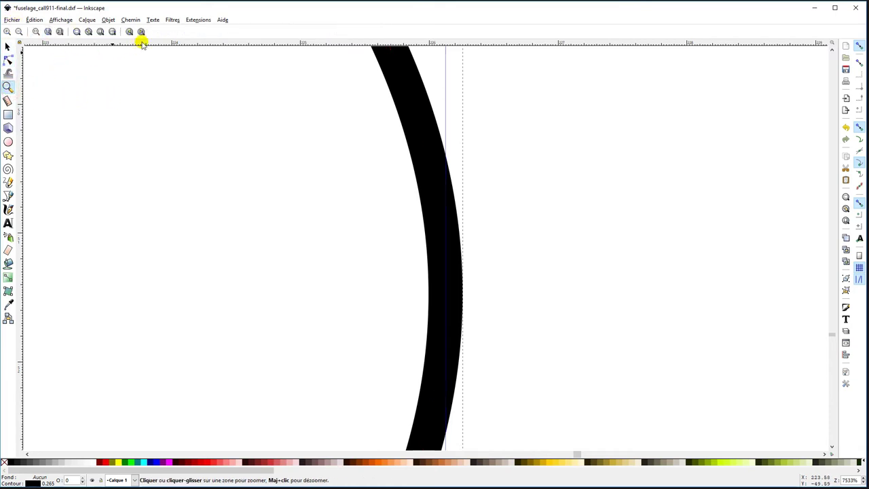
left_click(88, 33)
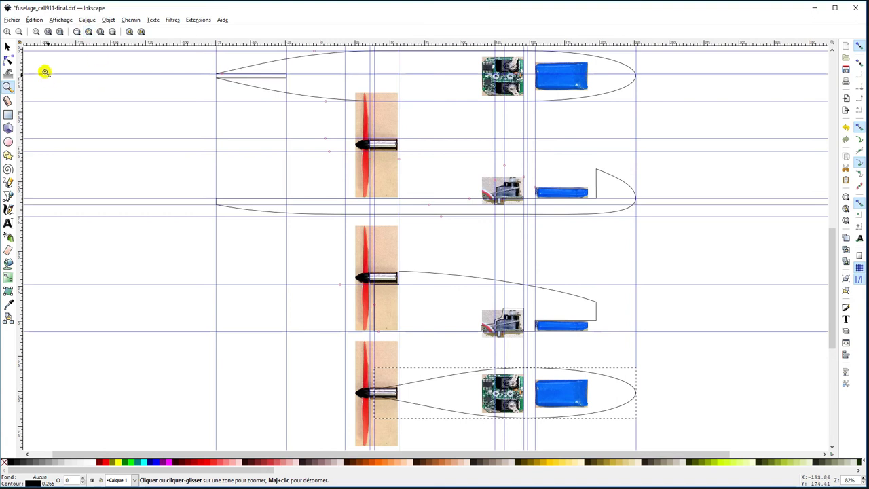
Step: Re-save the edited fuselage drawing to fuselage_call911-final.dxf, accepting the DXF export options
left_click(12, 20)
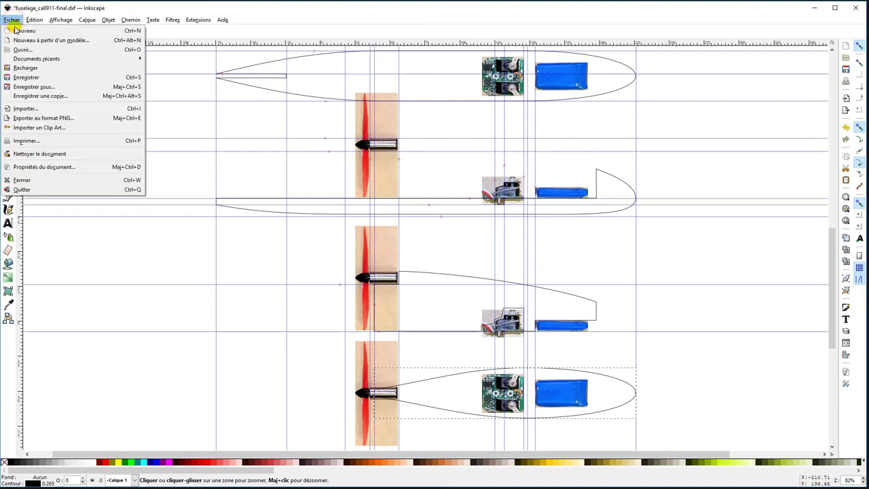
left_click(40, 78)
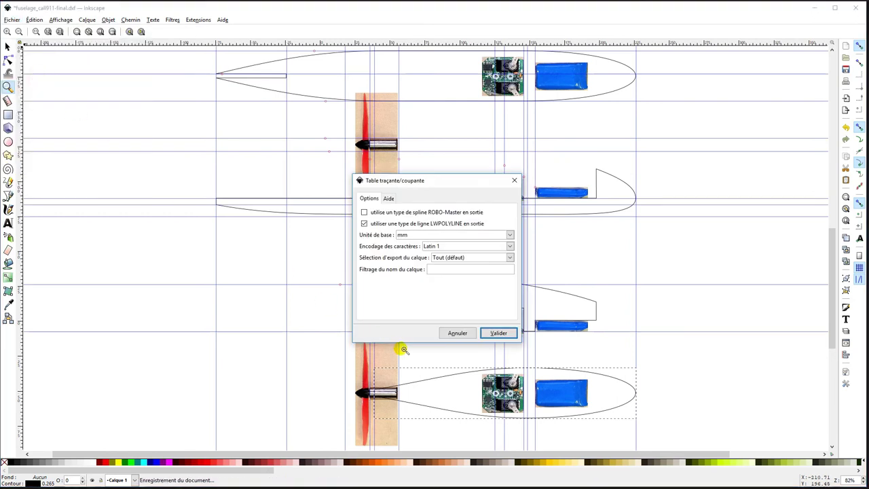
left_click(496, 334)
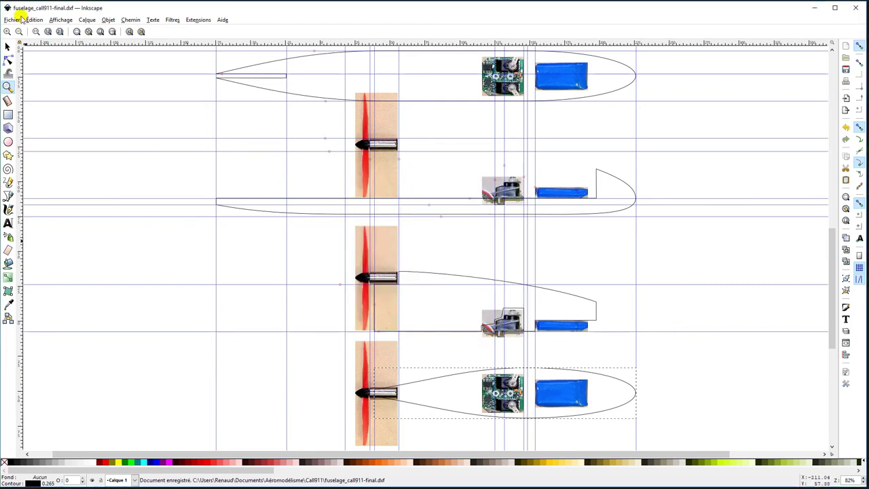
left_click(13, 20)
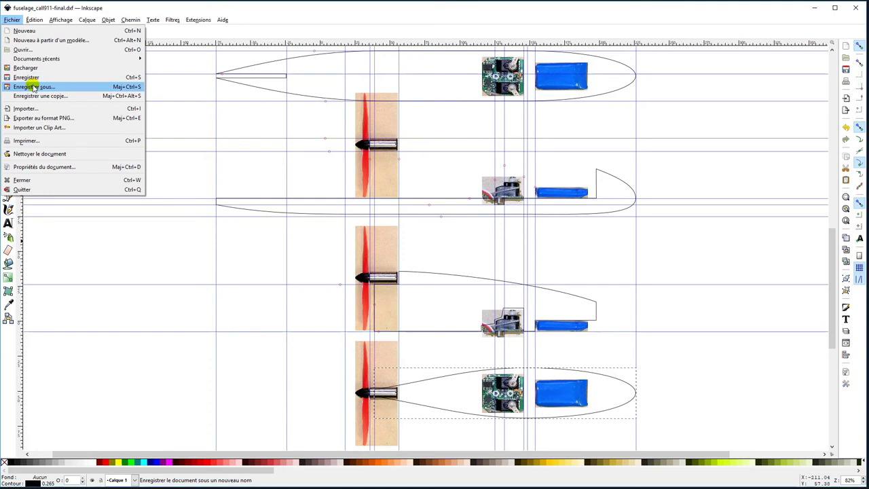
left_click(11, 19)
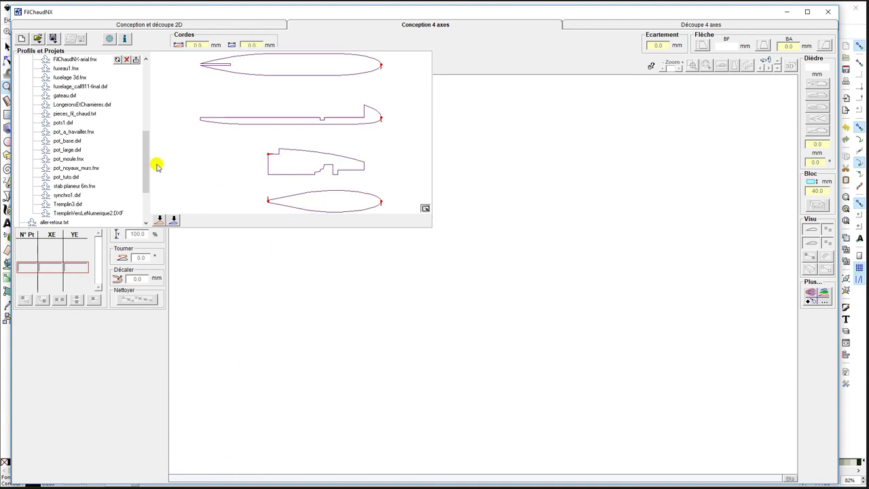
Step: Copy fuselage_call911-final.dxf from the Call911 folder into the Mes Decoupes library
left_click(137, 61)
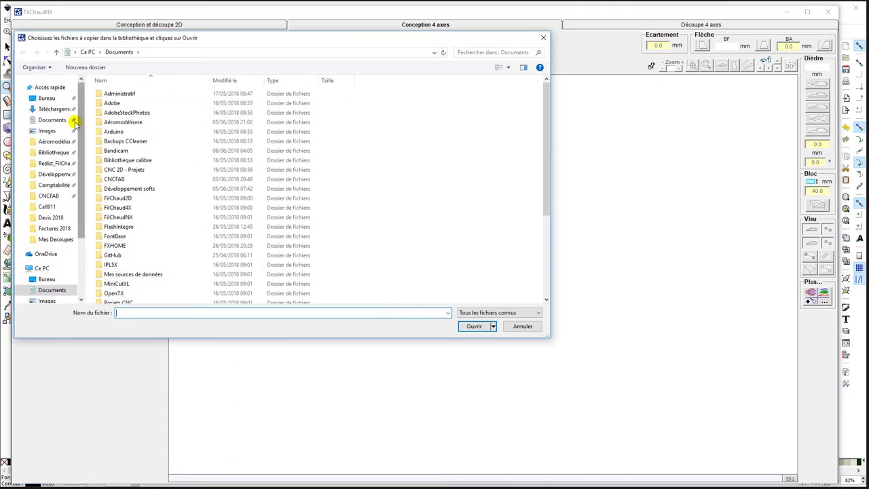
left_click(47, 206)
double_click(320, 107)
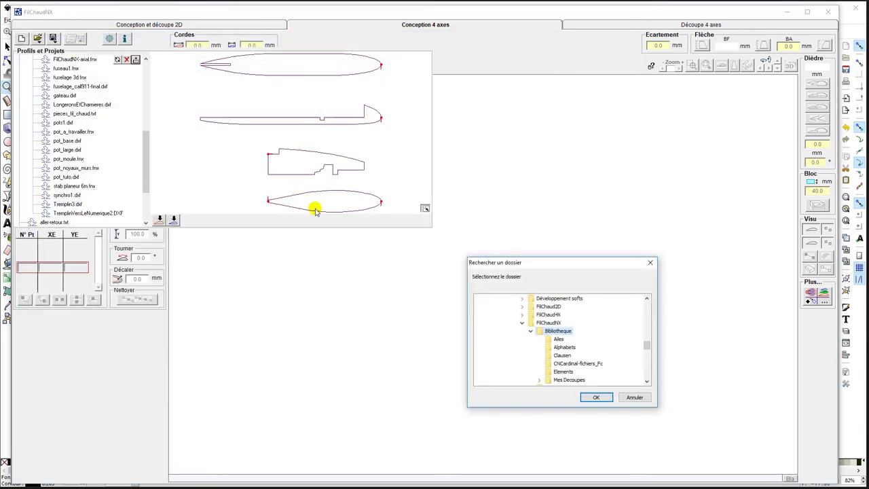
left_click(565, 380)
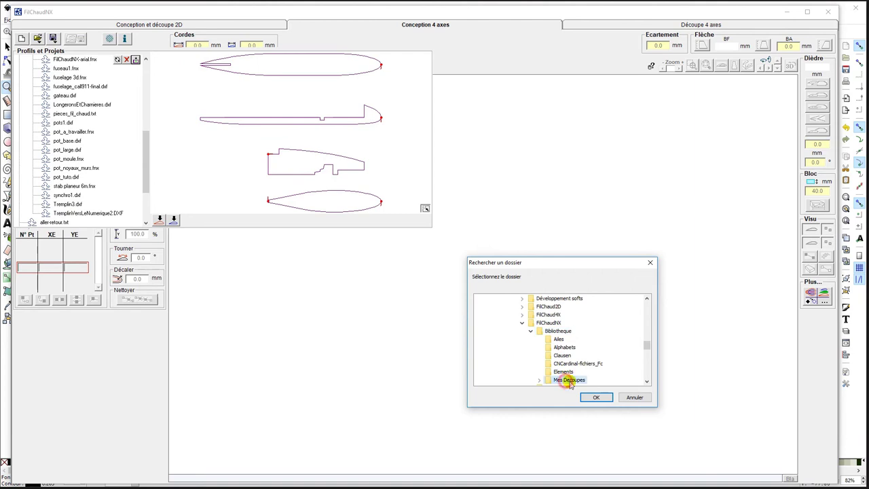
left_click(594, 397)
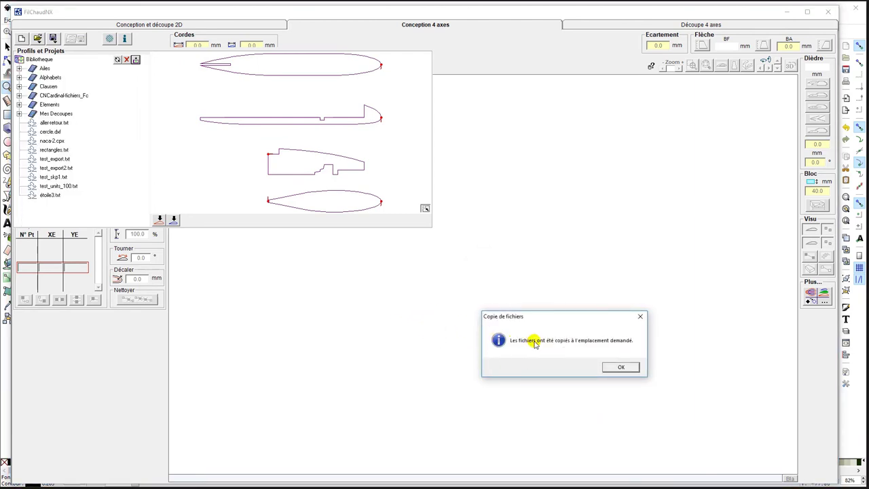
left_click(618, 366)
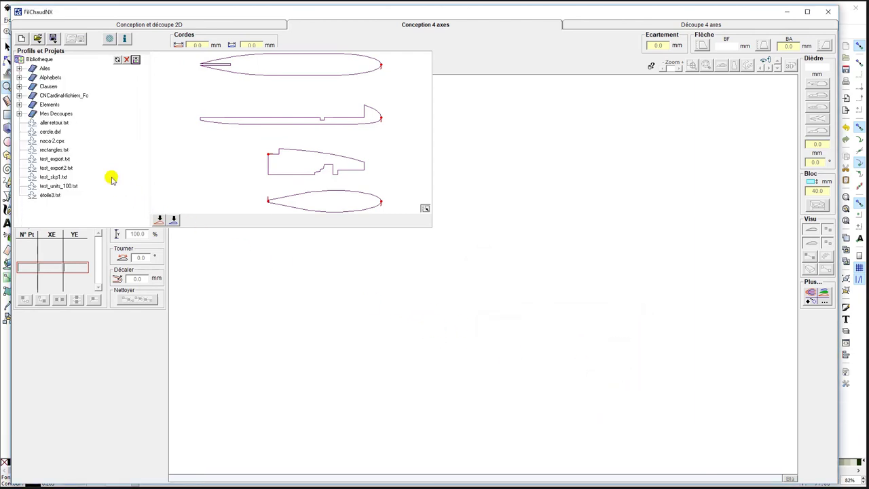
Step: Browse Mes Decoupes and select fuselage_call911-final.dxf to preview its four fuselage profiles
left_click(19, 113)
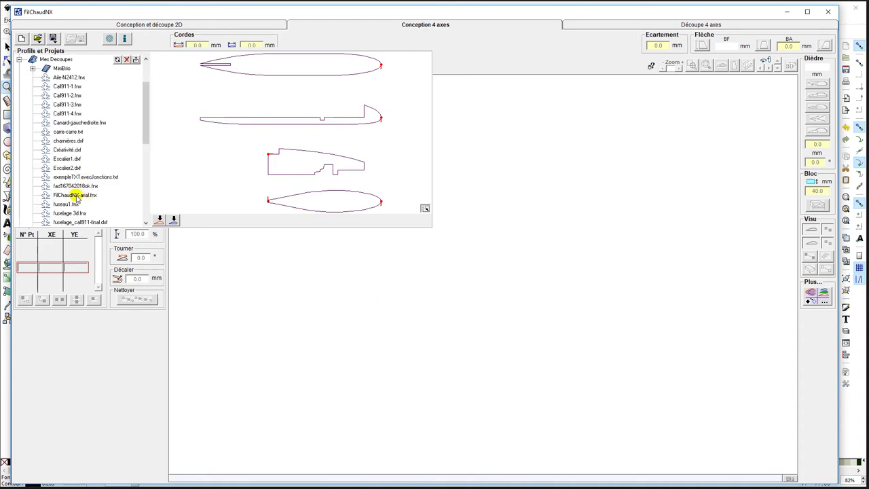
left_click(75, 223)
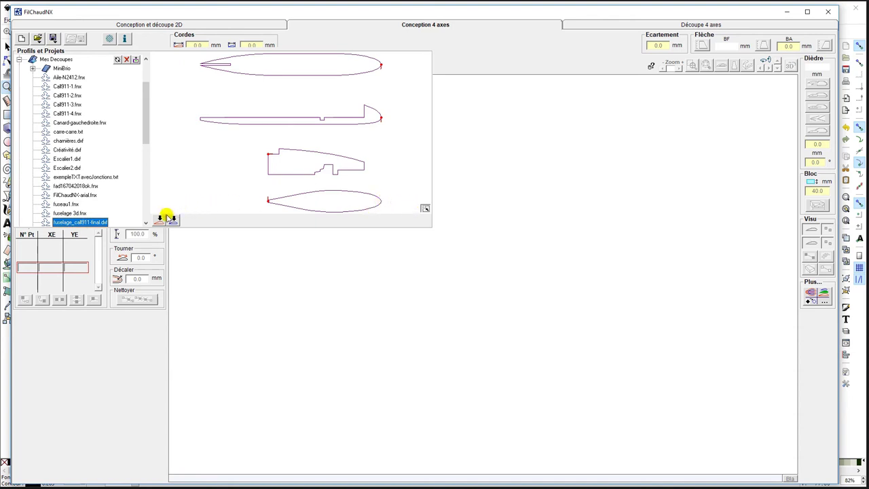
left_click(299, 72)
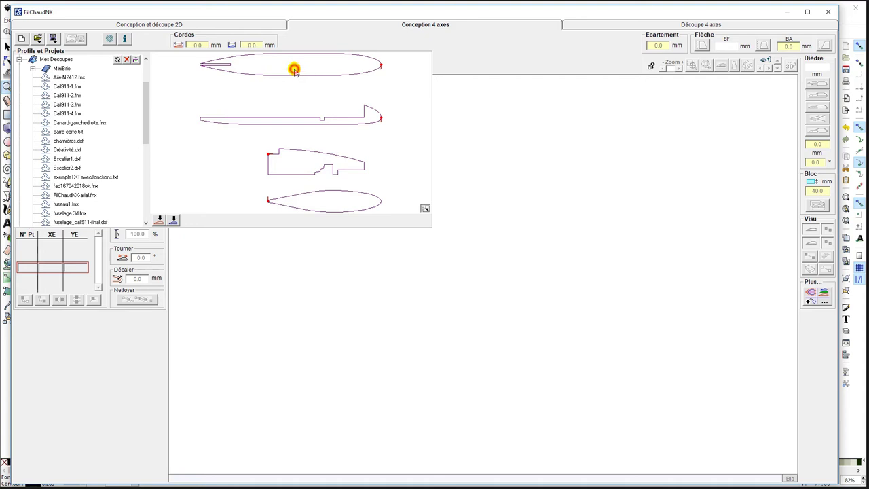
Step: Load profile 4, the top teardrop outline, as root and tip: 46 points, 300.573 mm chord
left_click(158, 220)
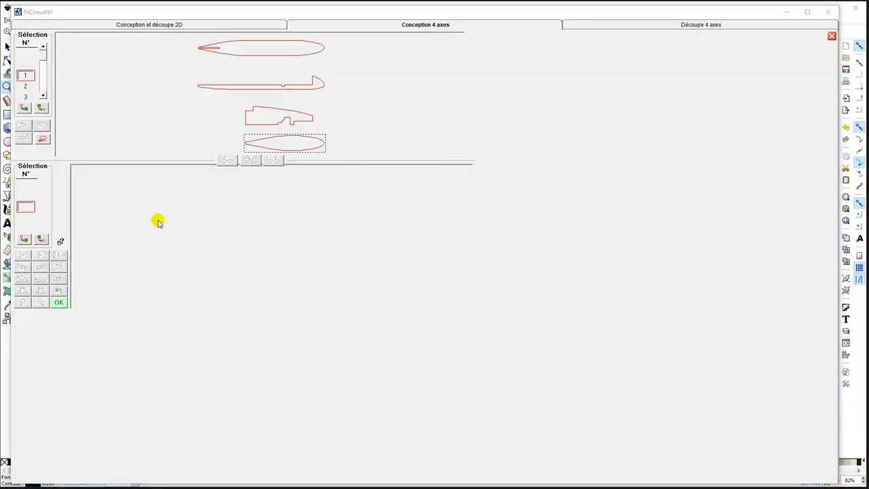
left_click(258, 54)
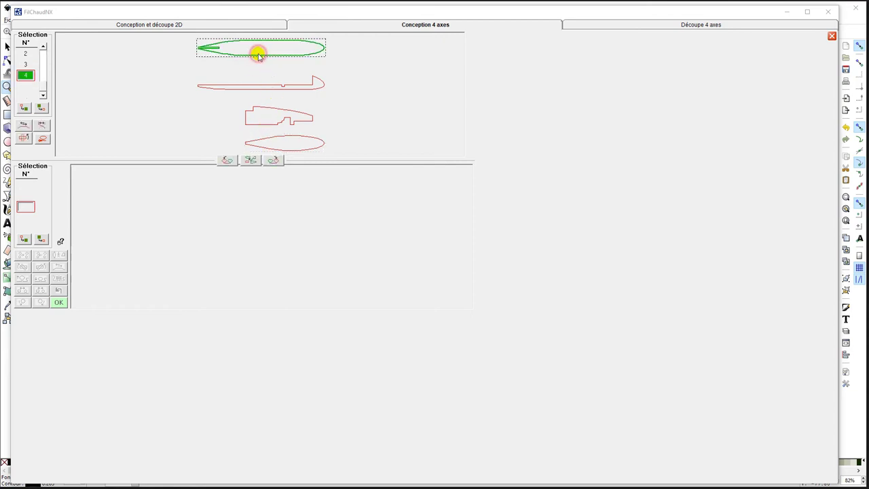
left_click(228, 160)
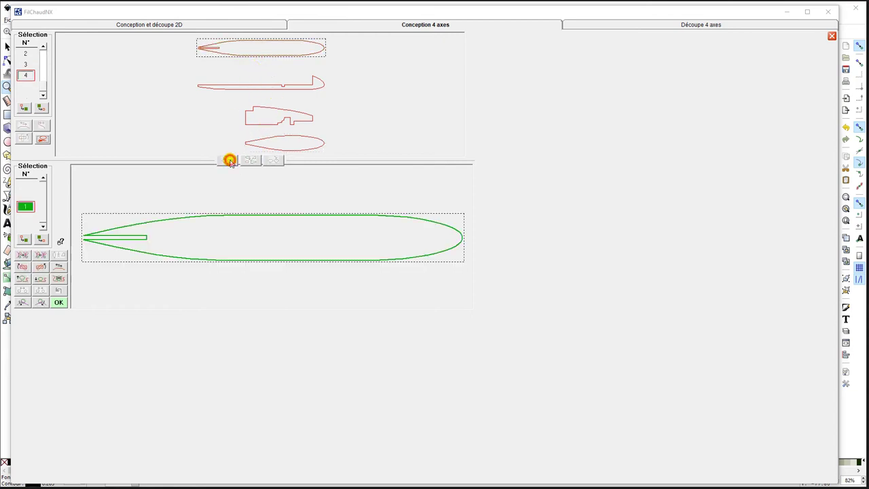
left_click(59, 302)
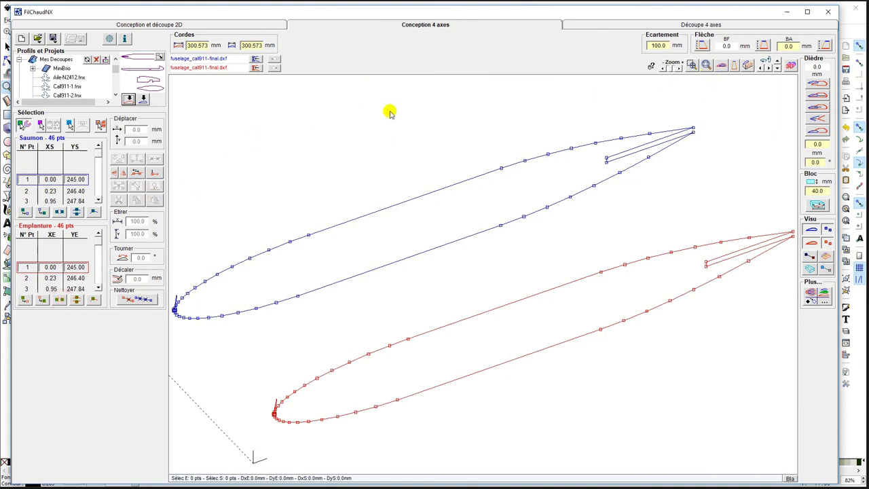
Step: Mirror the profile horizontally, renumber from the left tip point (0.00, 246.46), and reverse point order
left_click(720, 65)
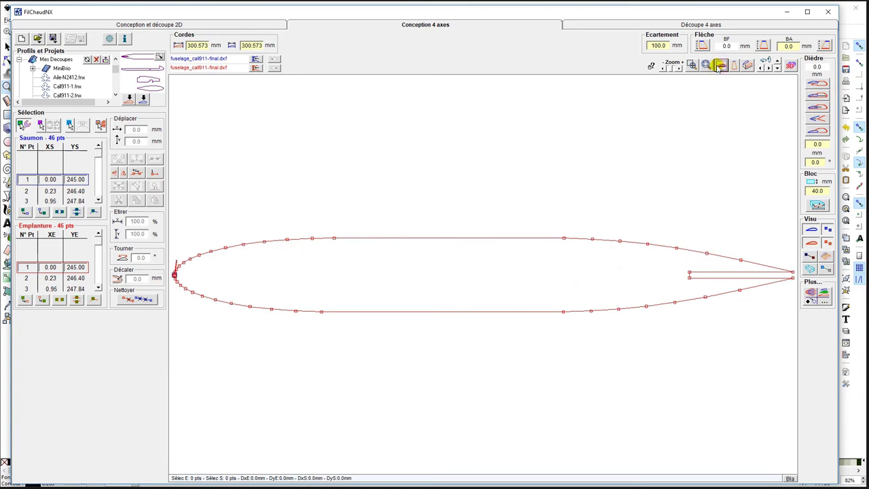
left_click(122, 173)
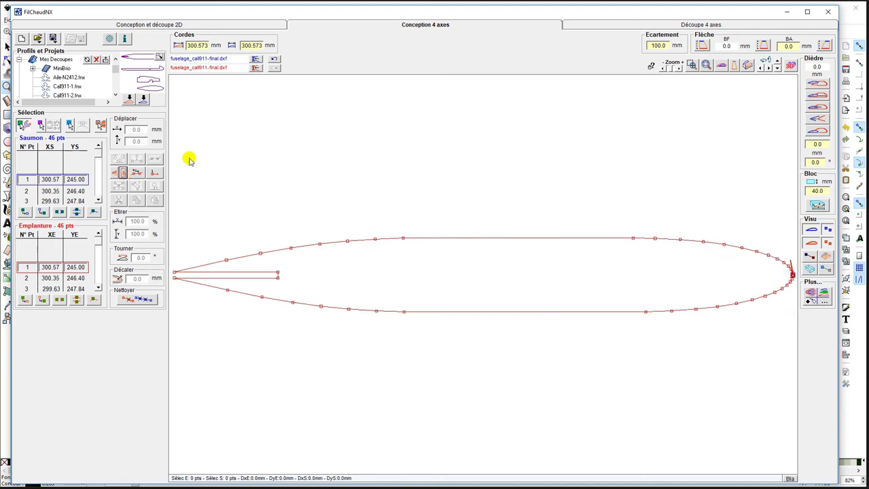
left_click(174, 273)
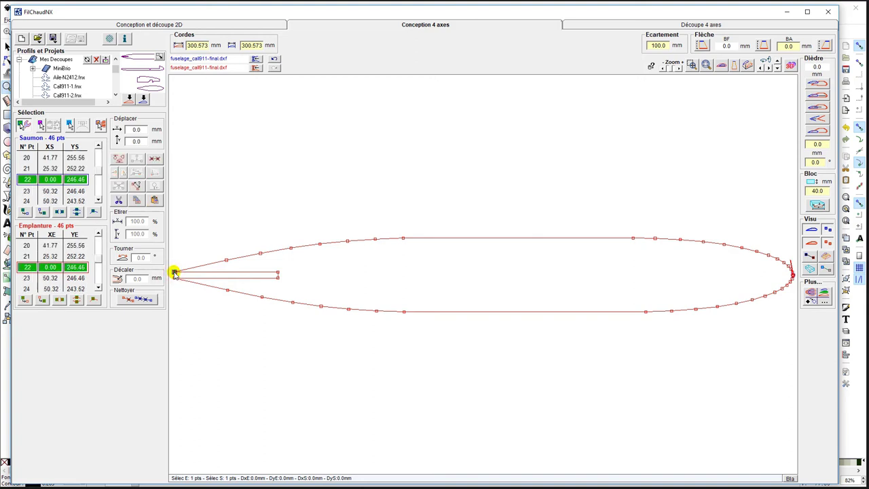
left_click(175, 273)
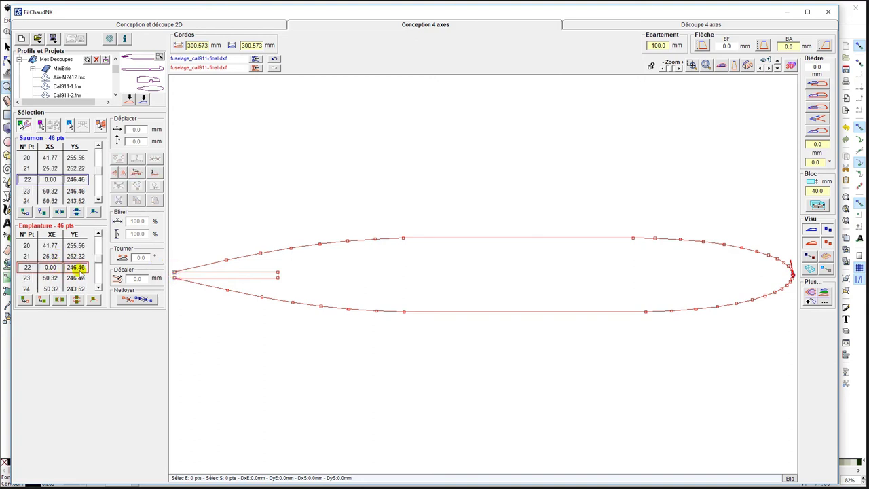
left_click(155, 173)
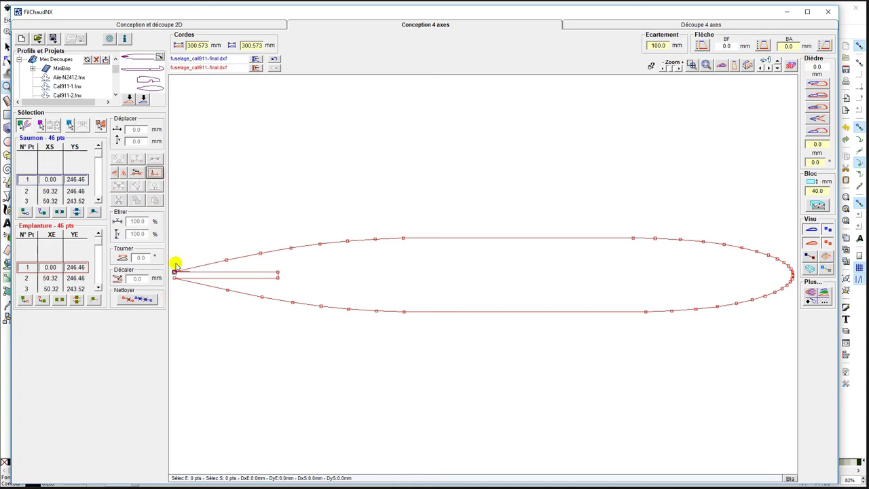
left_click(137, 173)
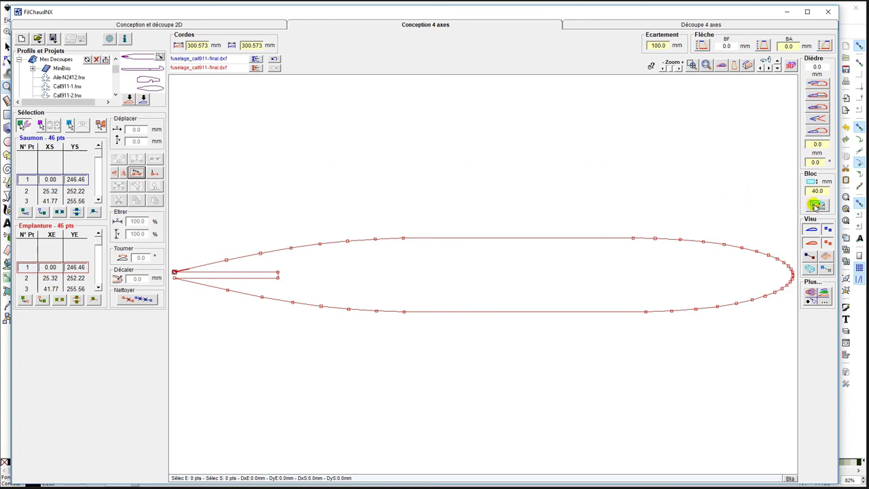
Step: Show the foam block with a 50.0 mm height and a 7.0 bottom margin
left_click(810, 268)
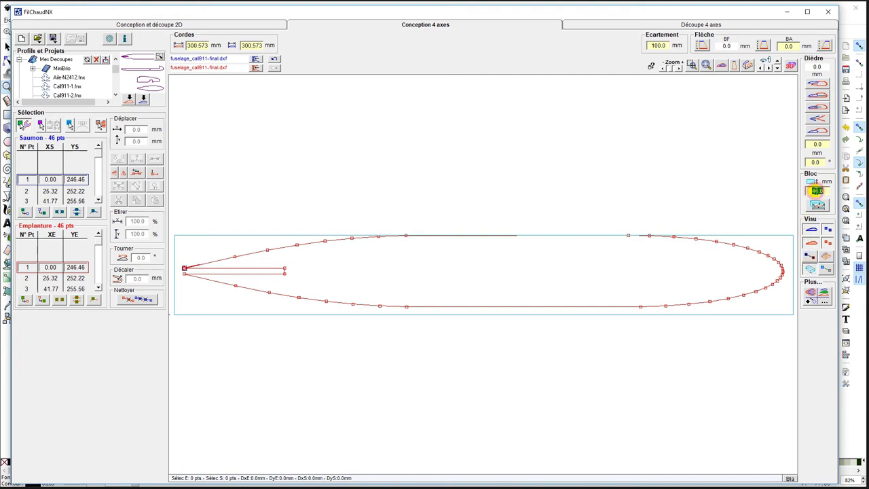
type("50")
key("Return")
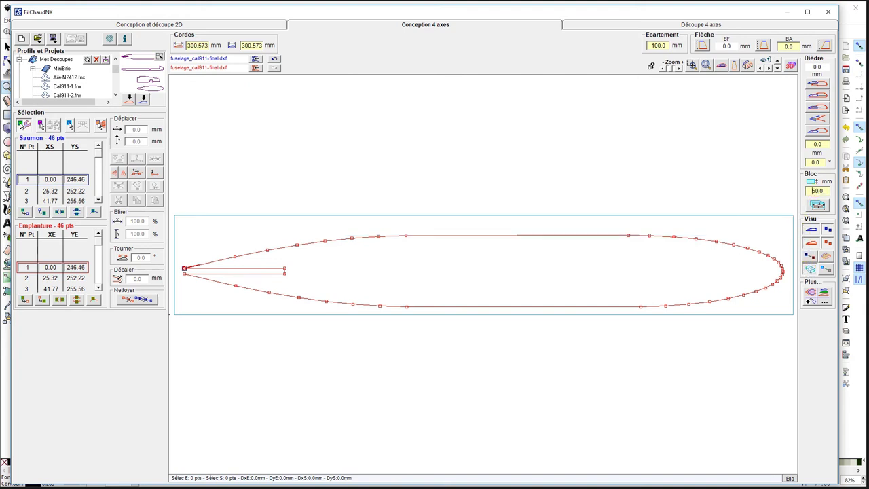
left_click(817, 201)
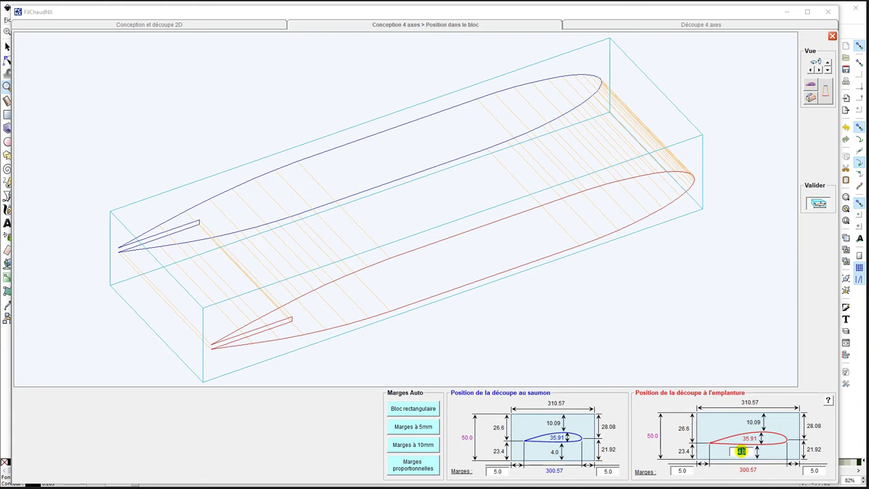
type("7")
key("Return")
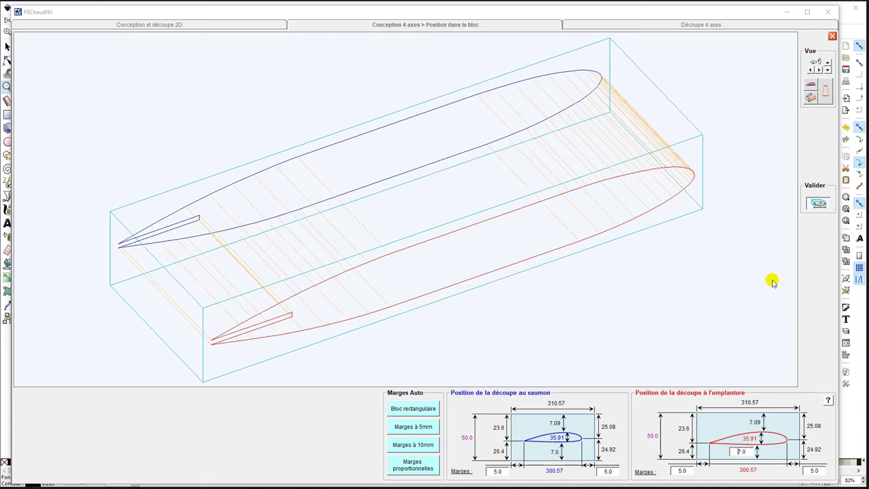
Step: Apply 10 mm margins around the cut, giving a 320.57 mm block, and return to editing
left_click(815, 204)
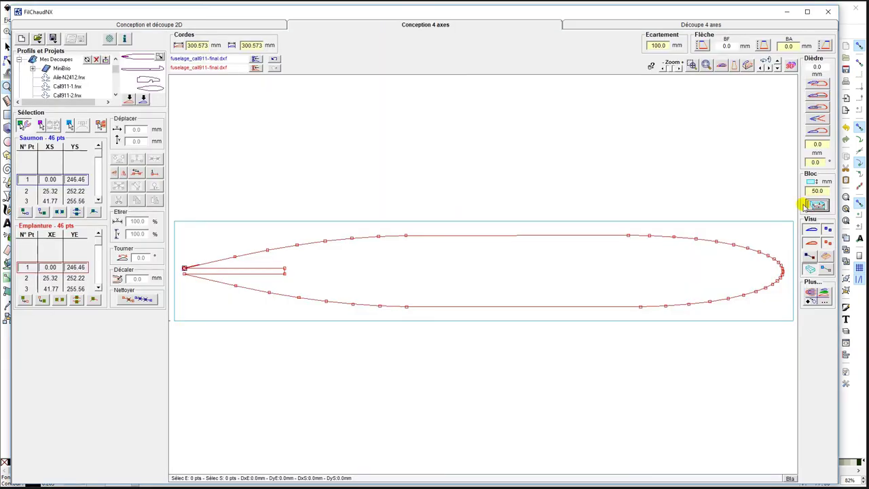
left_click(815, 204)
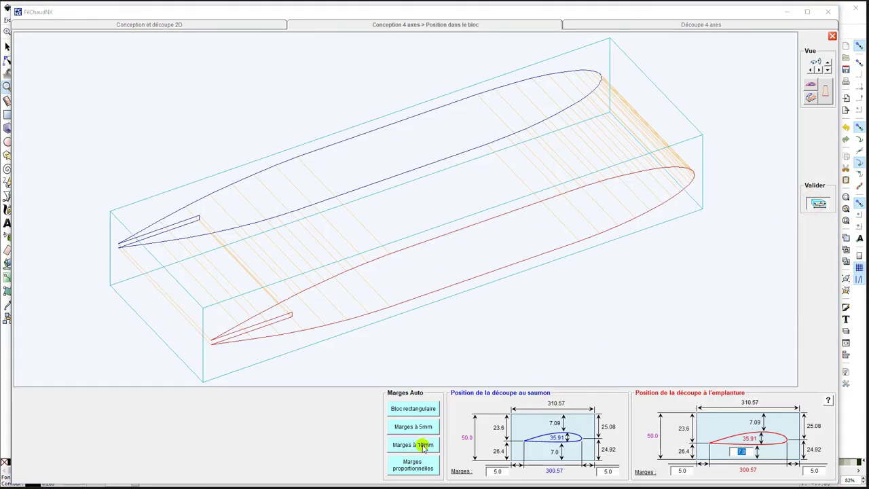
left_click(422, 445)
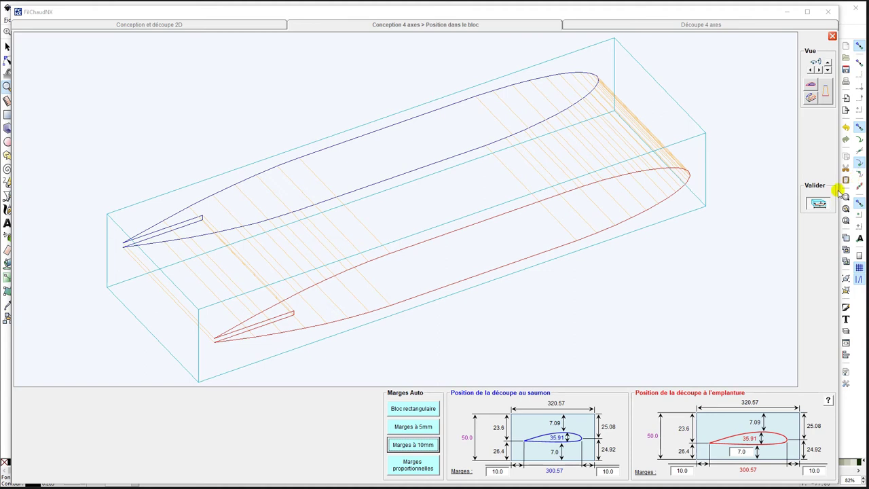
left_click(818, 204)
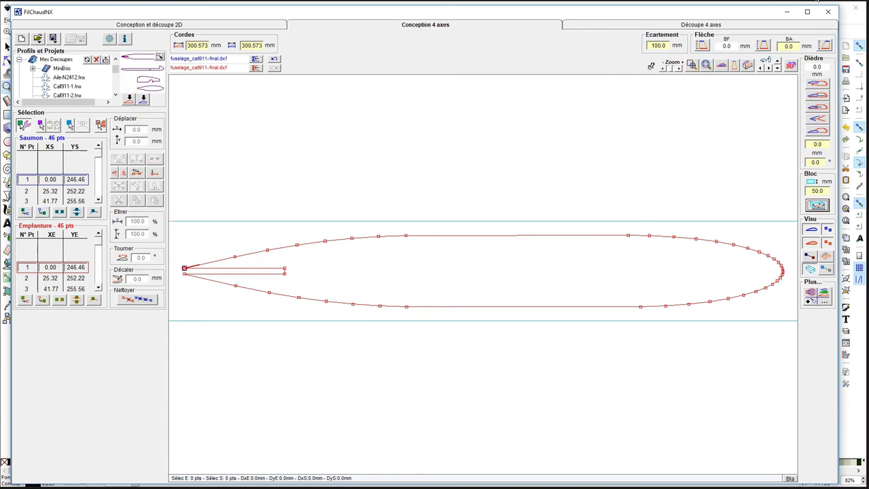
Step: Fit the block and show the fuselage profiles in 3D, toggling link lines on and off
left_click(816, 4)
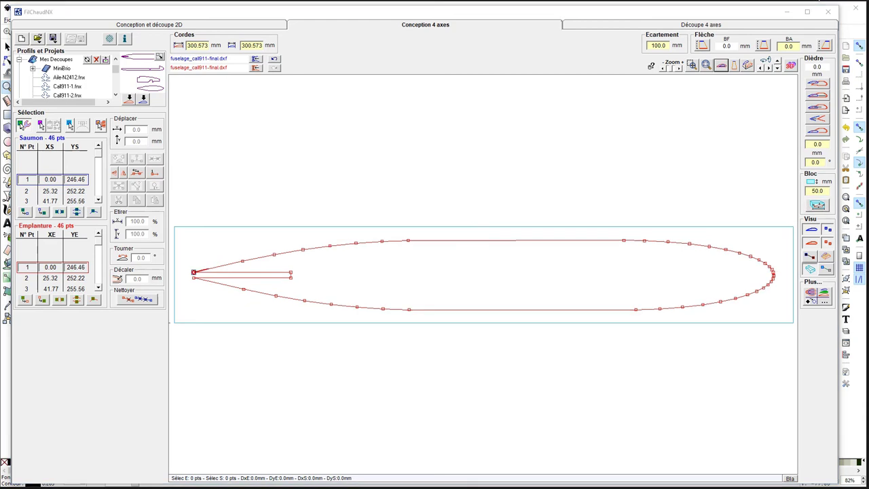
left_click(746, 64)
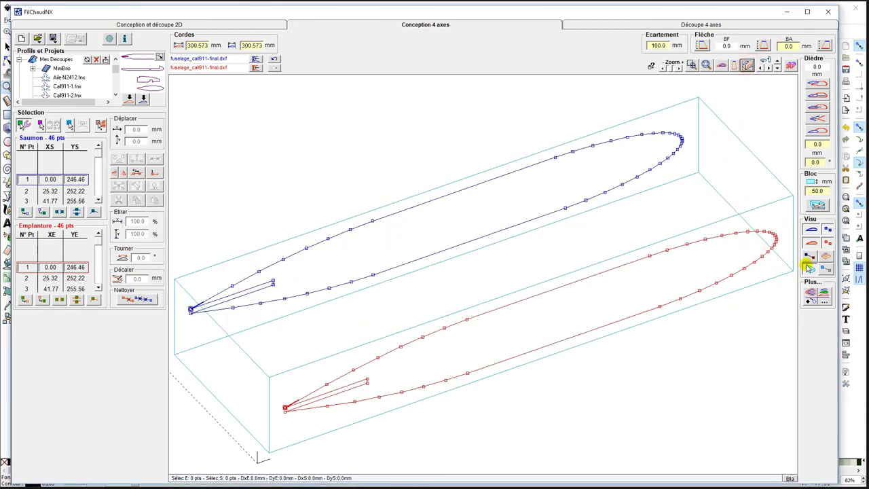
left_click(827, 257)
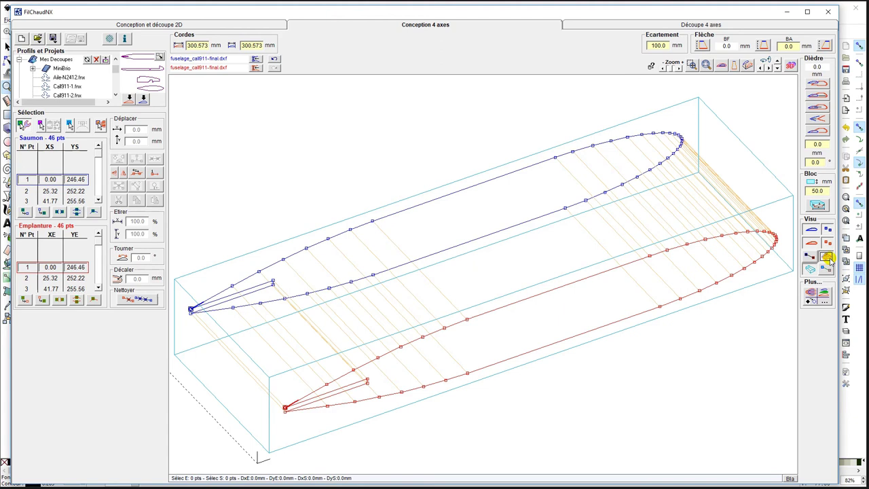
left_click(828, 258)
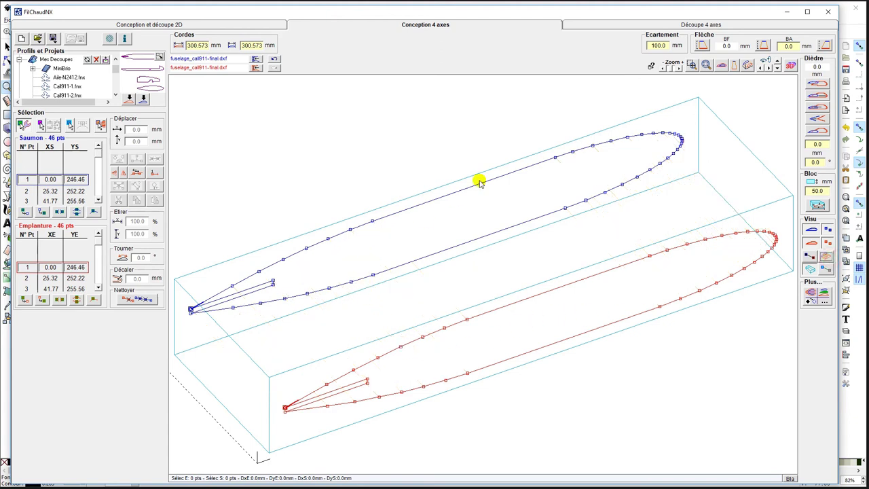
Step: Save the design over Call911-1.fnx, confirming the replacement
left_click(54, 39)
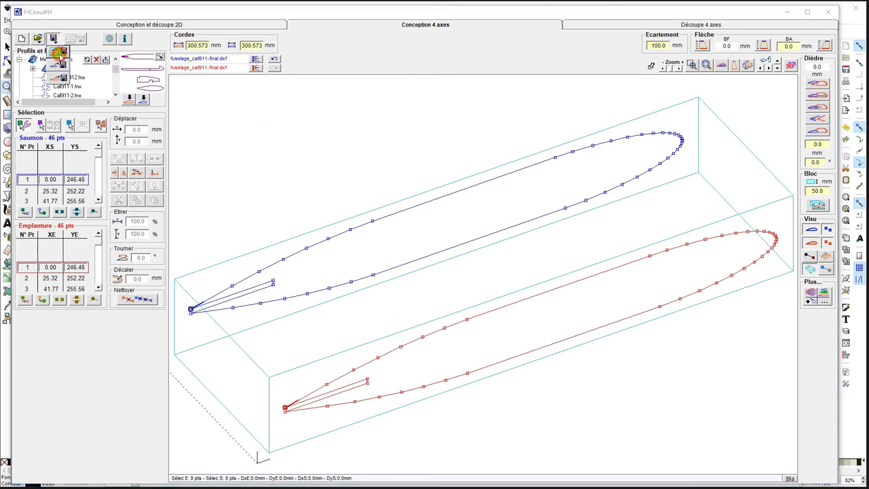
left_click(59, 53)
left_click(112, 113)
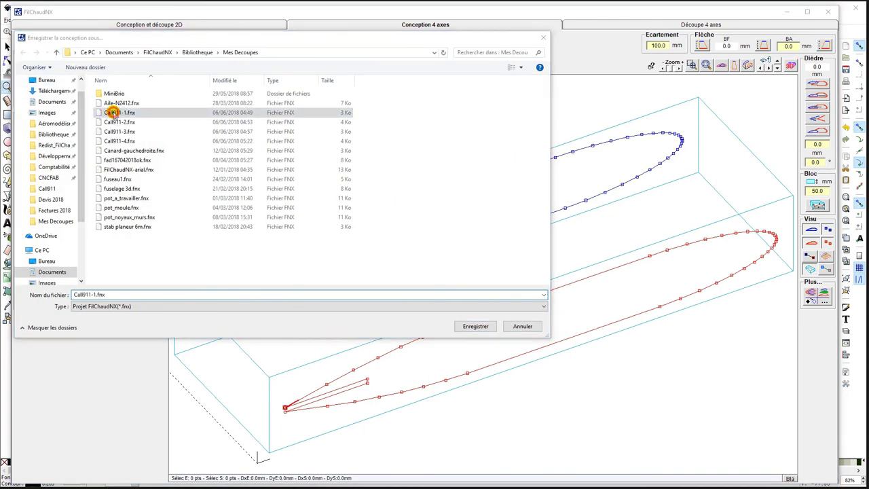
double_click(112, 113)
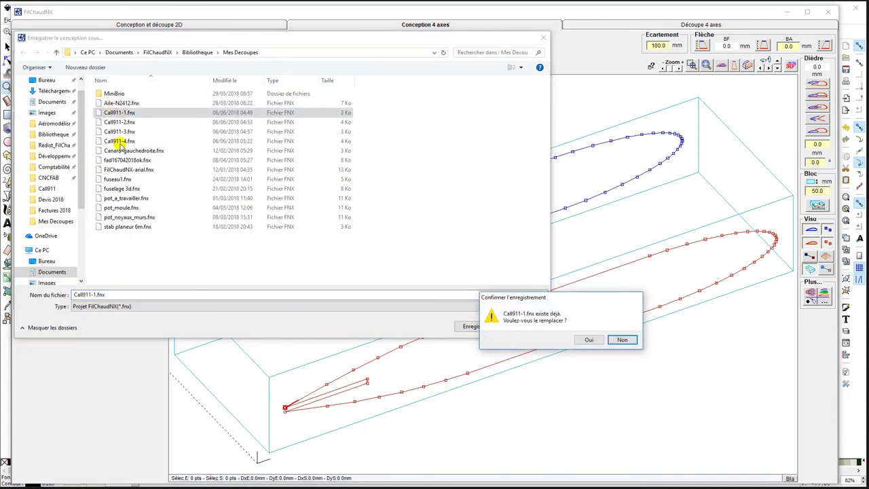
left_click(585, 340)
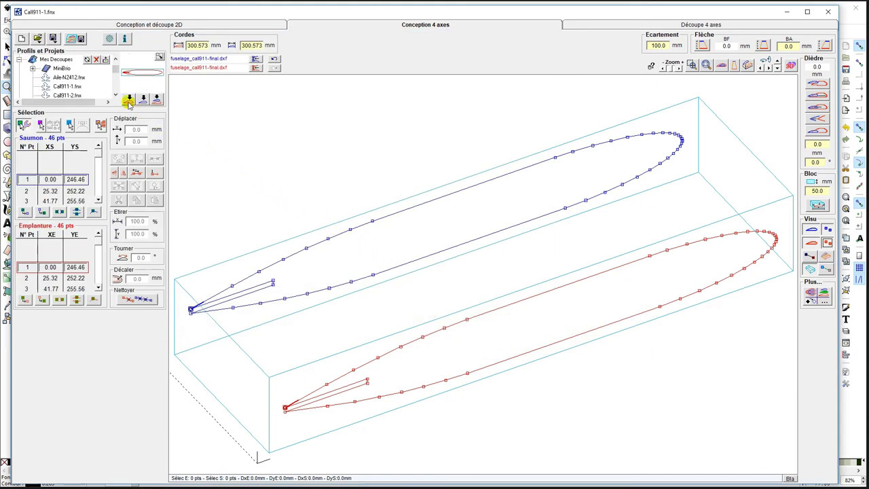
Step: Start a new empty project and select fuselage_call911-final.dxf in the library tree
left_click(21, 39)
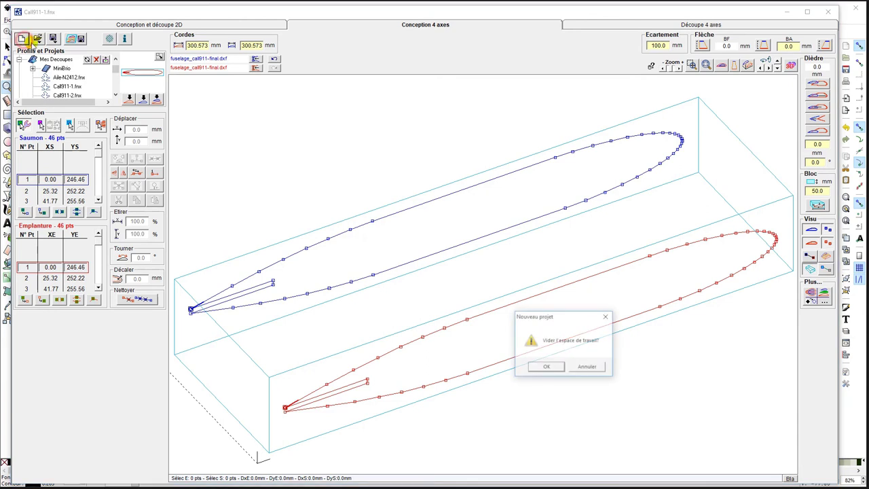
left_click(545, 367)
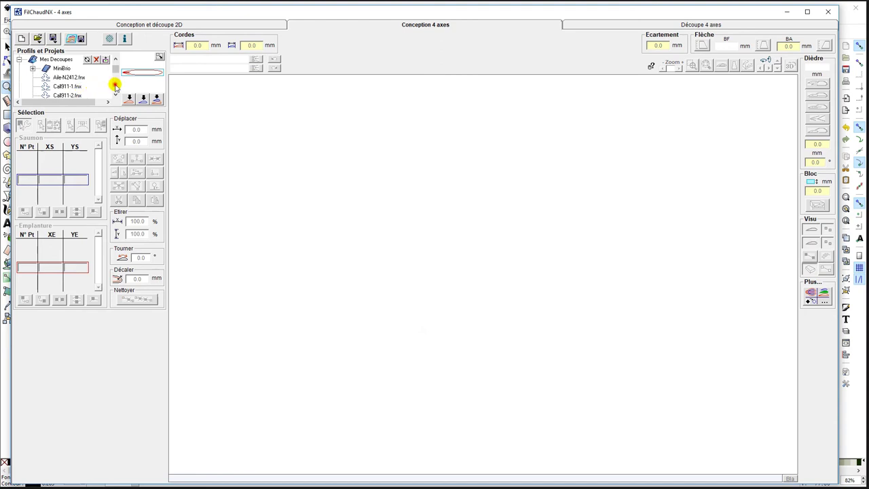
scroll(115, 86, "down", 1)
left_click(115, 86)
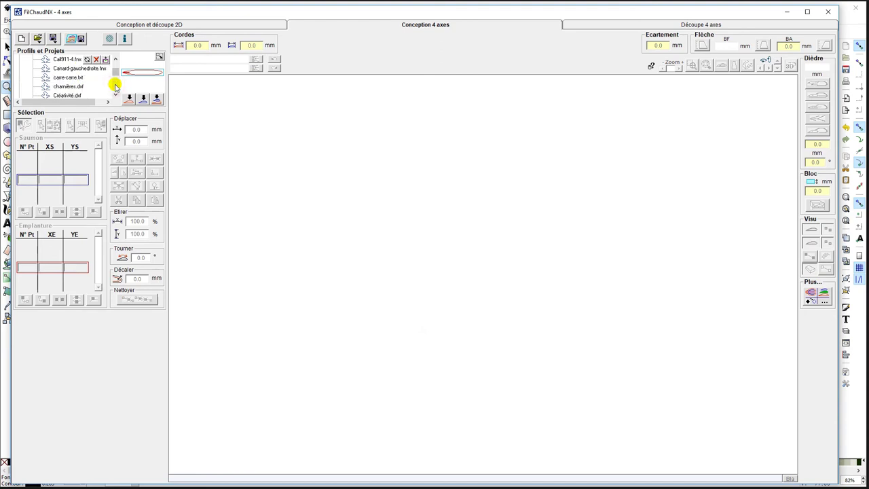
left_click(115, 86)
left_click(115, 86)
left_click(116, 86)
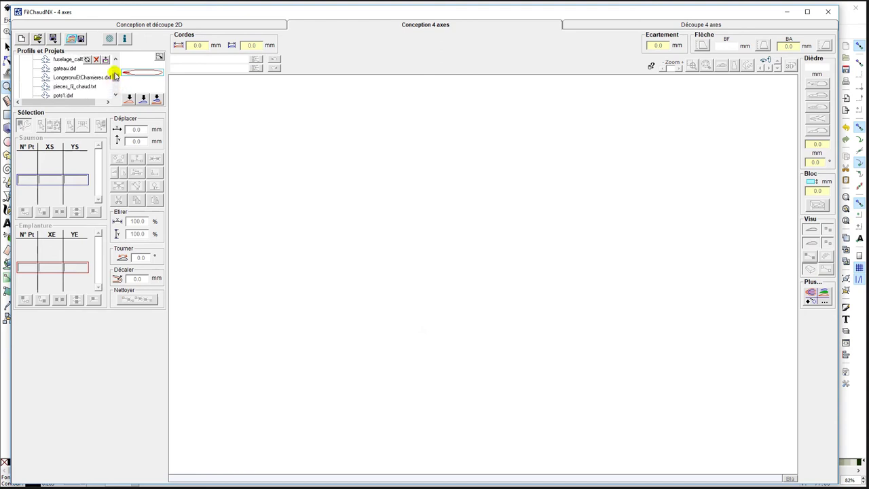
scroll(116, 75, "up", 1)
left_click(80, 87)
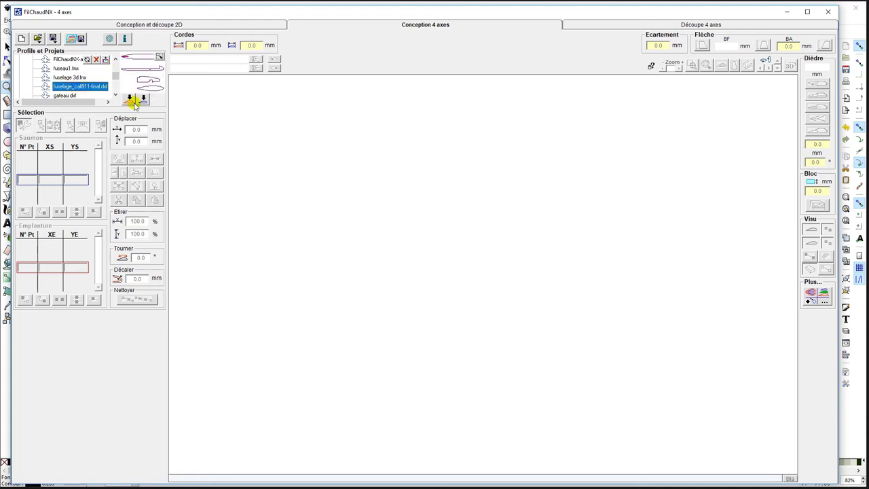
Step: Load the stepped side-view outline as root and tip: 34 points, 300.573 mm chord
left_click(134, 100)
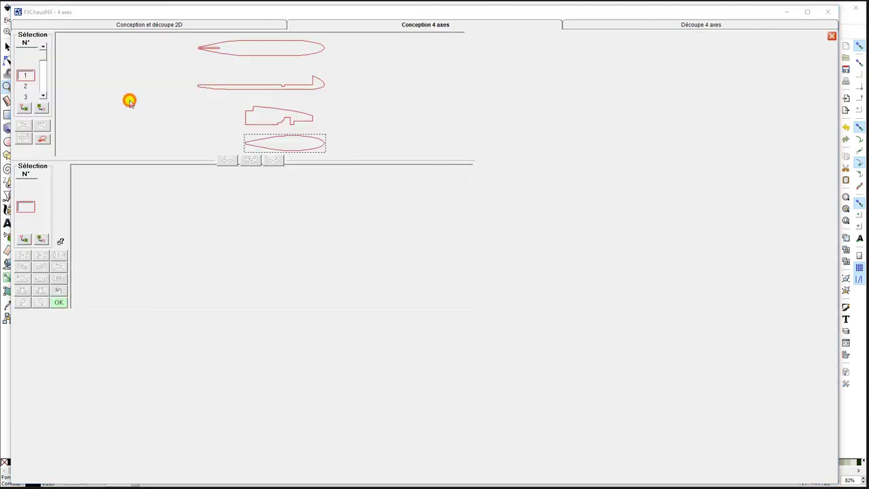
left_click(251, 88)
left_click(224, 161)
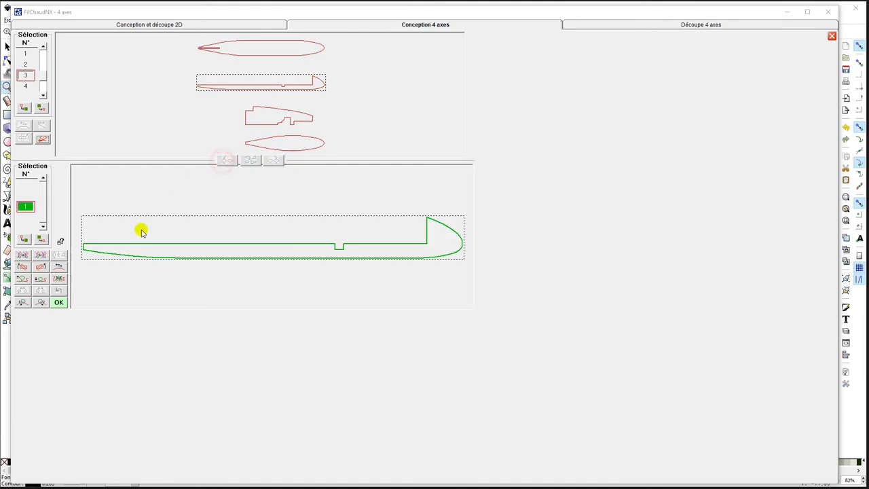
left_click(60, 304)
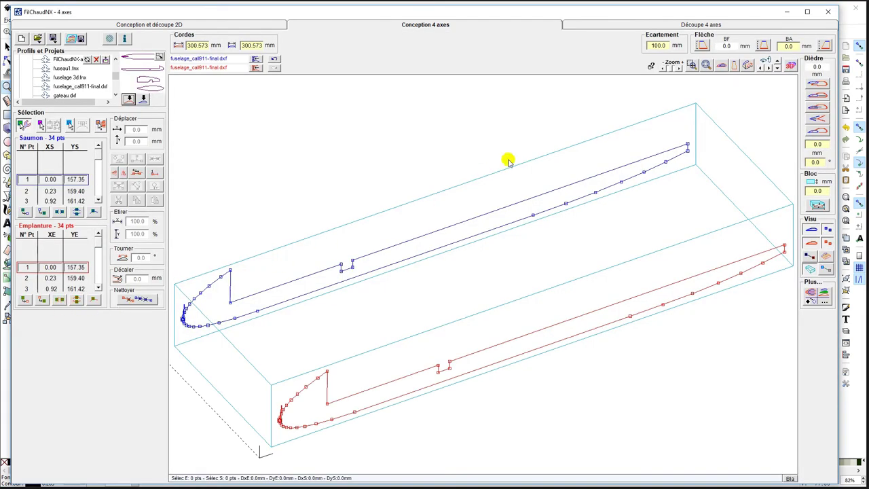
Step: Mirror the side profile nose-right, make left-end point (0.00, 157.35) point 1, and show block placement
left_click(720, 65)
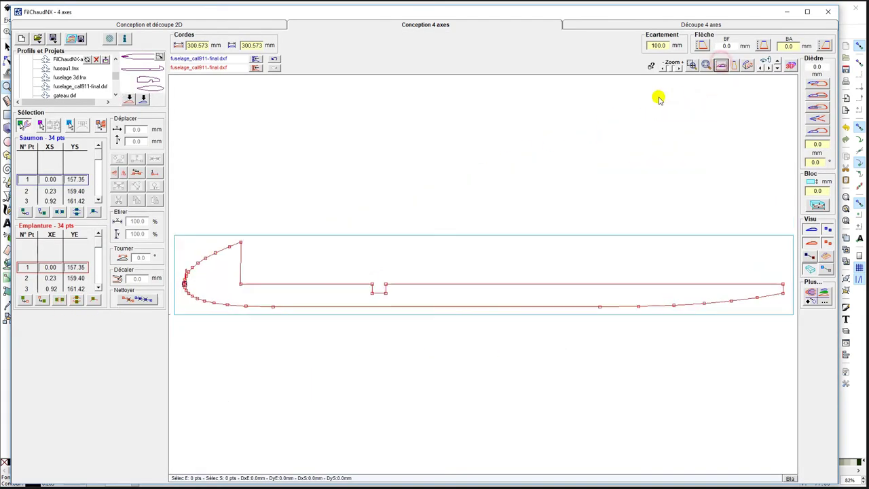
left_click(123, 172)
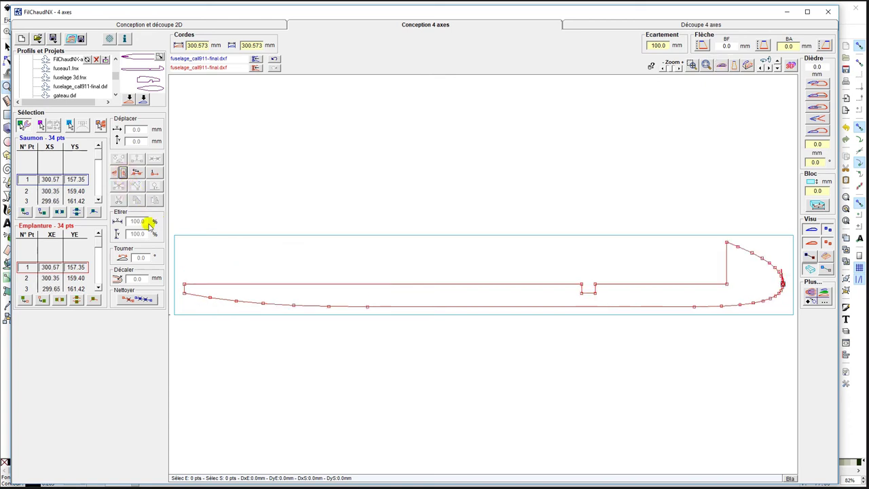
left_click(185, 286)
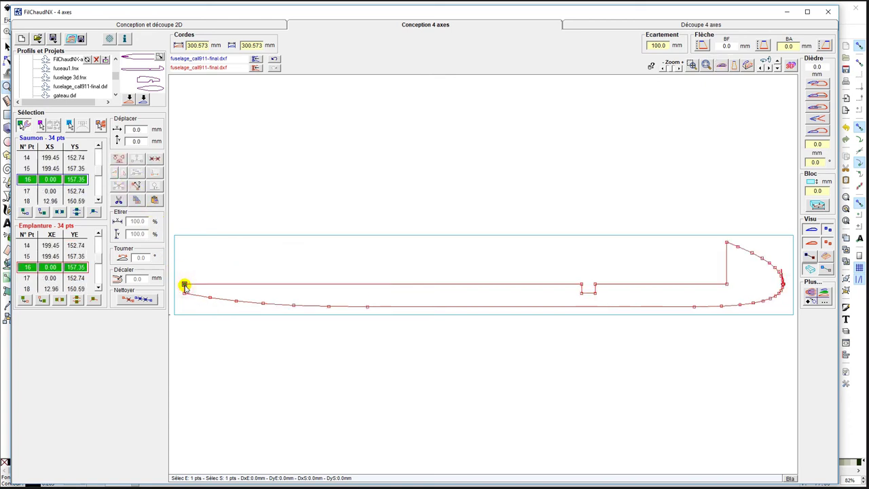
left_click(136, 172)
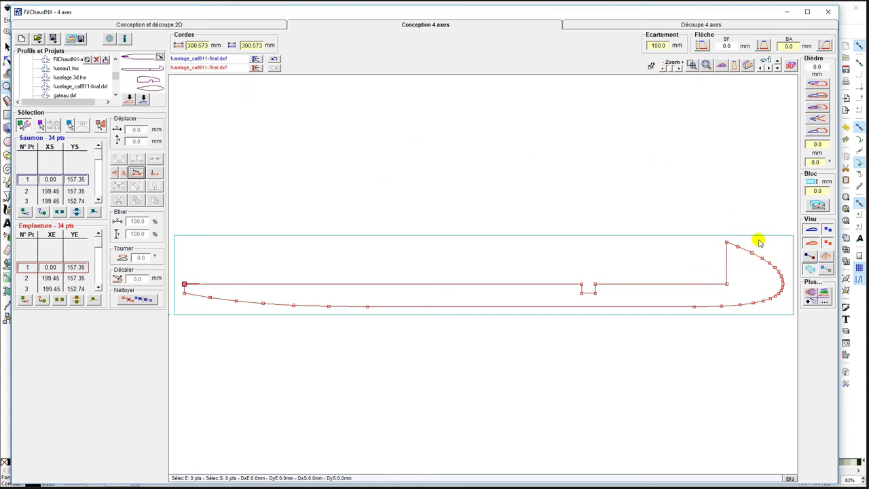
left_click(817, 204)
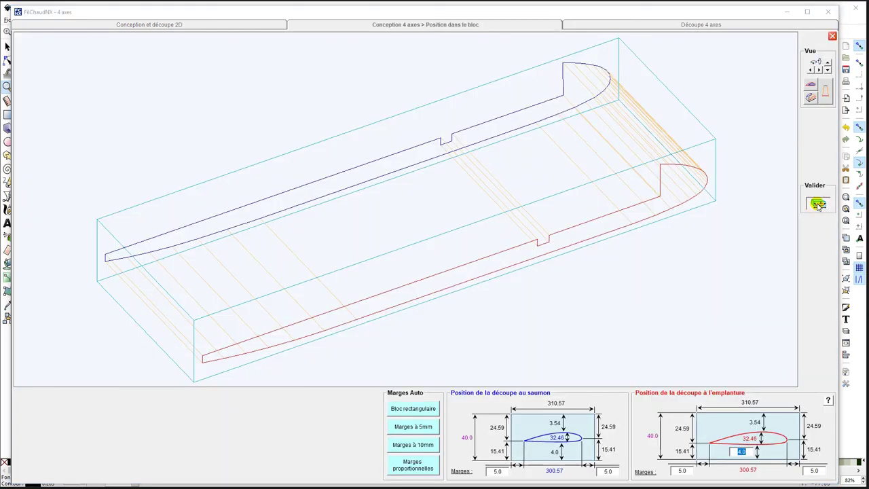
Step: Set the foam block height to 50.0 mm
left_click(818, 204)
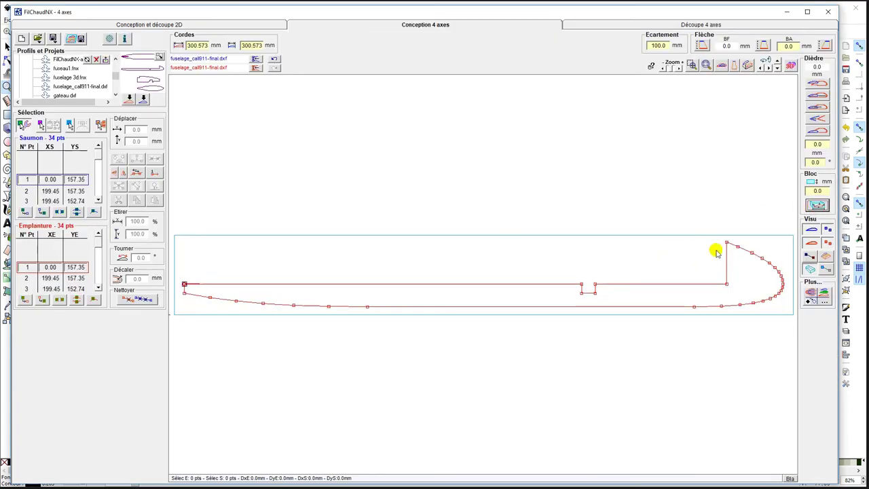
double_click(822, 190)
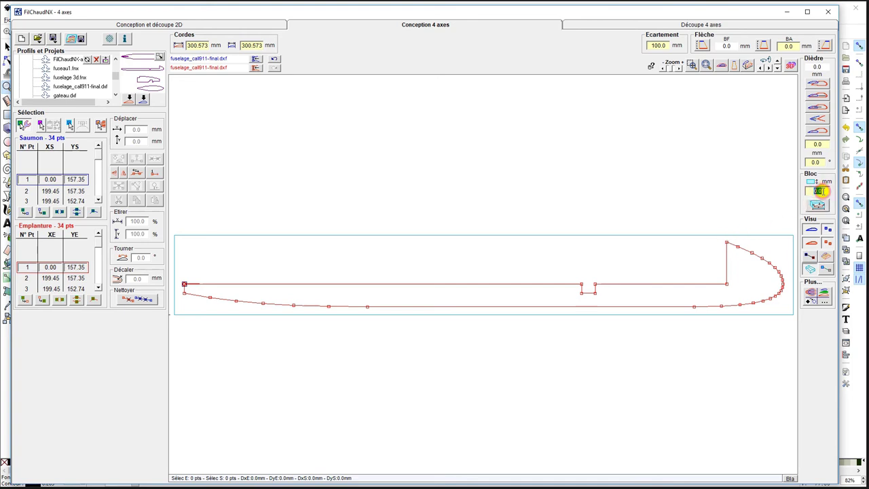
type("50")
key("Return")
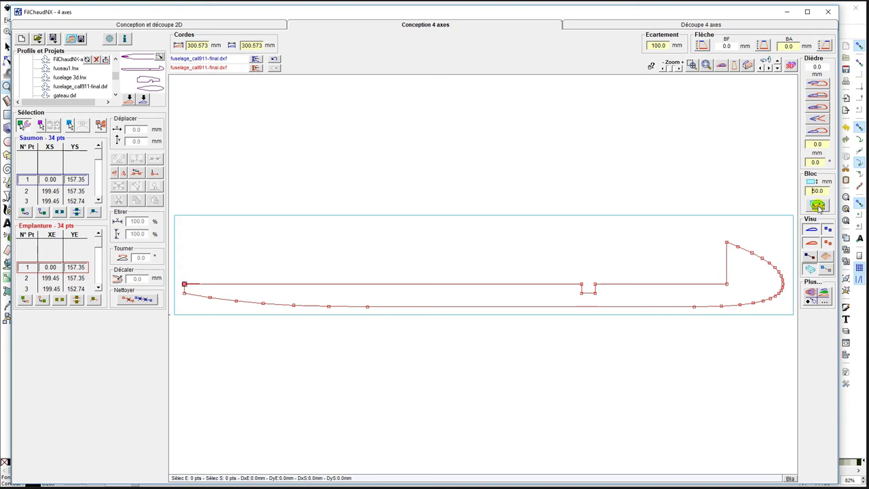
Step: Adjust the root cut's distance above the block bottom, trying 8.0 and 8.5 before settling on 8.8
left_click(817, 205)
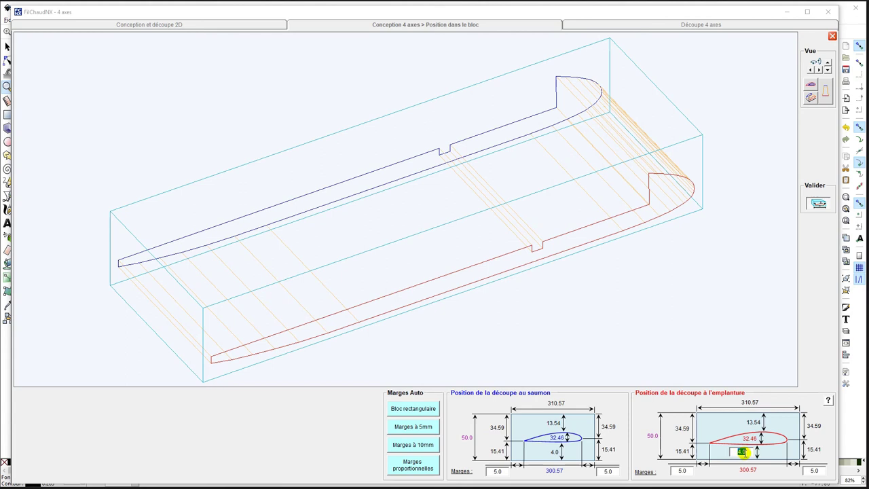
type("8")
key("Return")
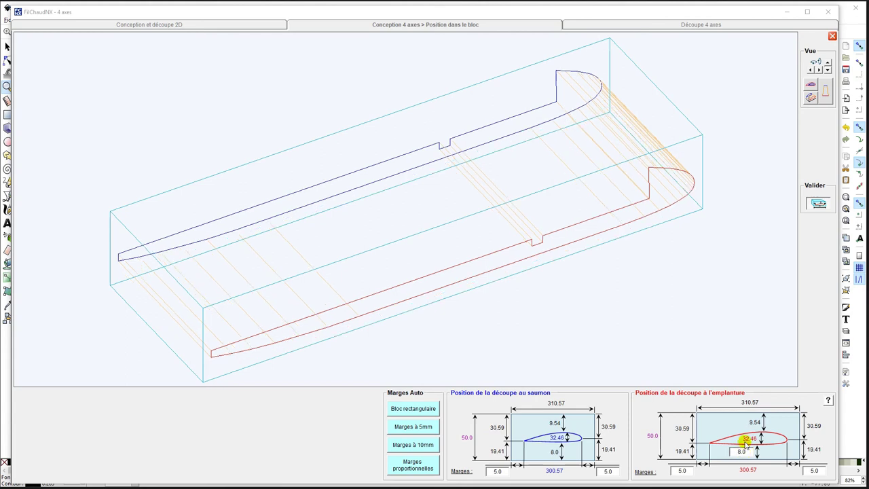
left_click(741, 453)
type("8.5")
key("Return")
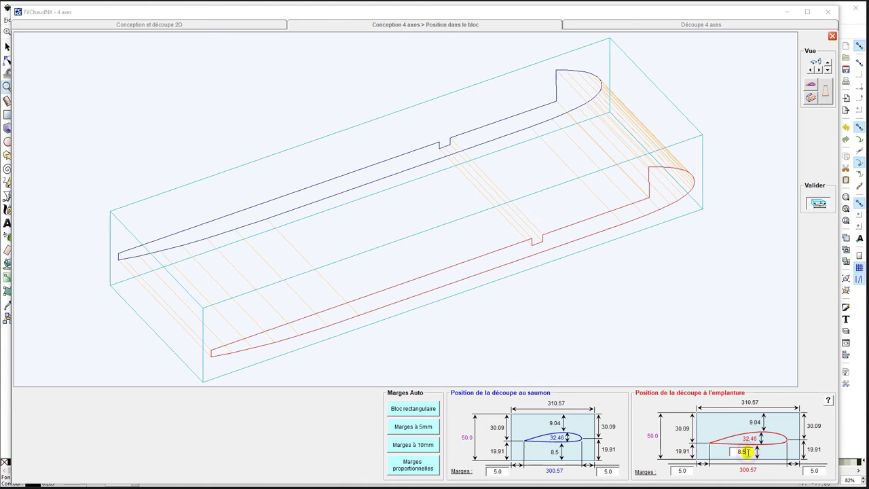
type("8")
key("Return")
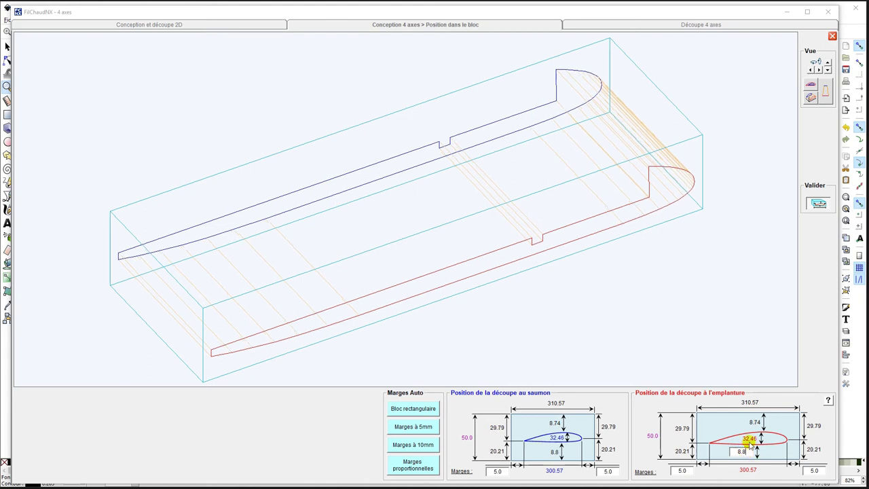
left_click(817, 205)
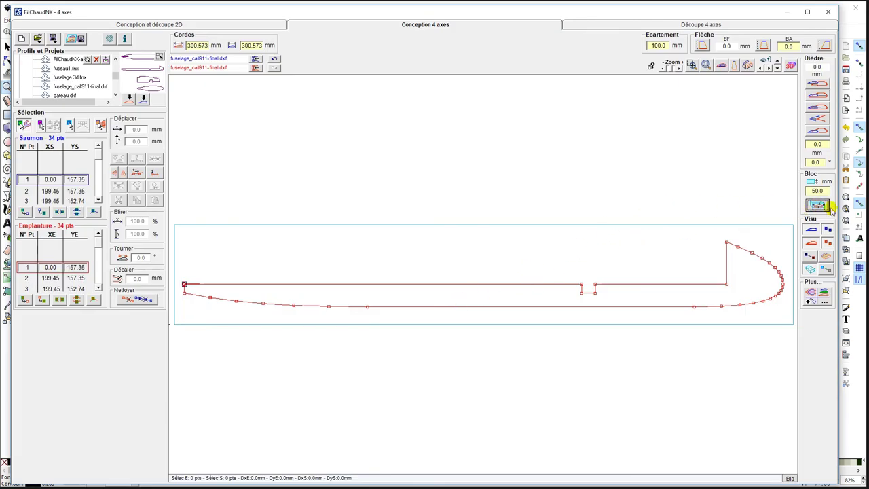
Step: Apply 10 mm margins for a 320.57 × 50 mm block and return to the 4-axis editor
left_click(818, 205)
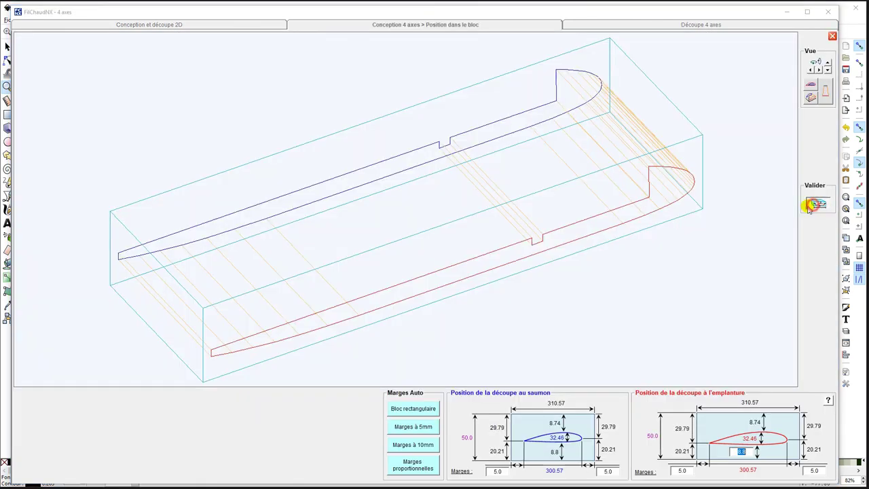
left_click(412, 445)
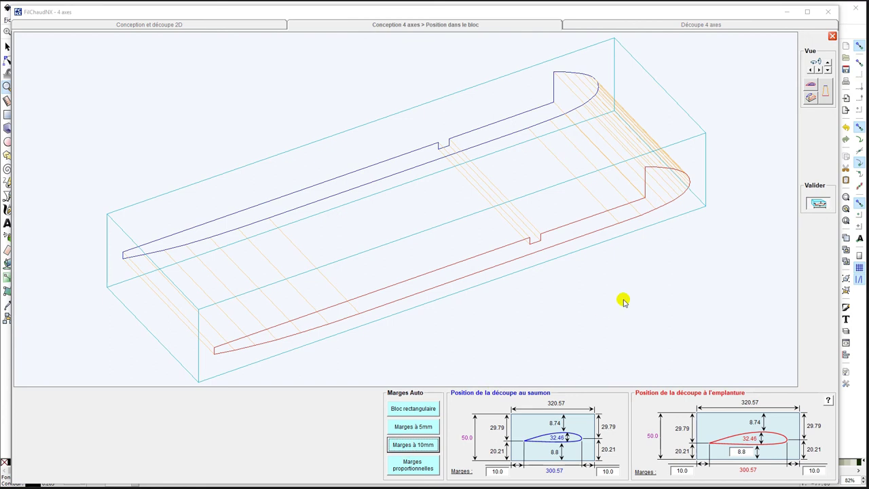
left_click(819, 203)
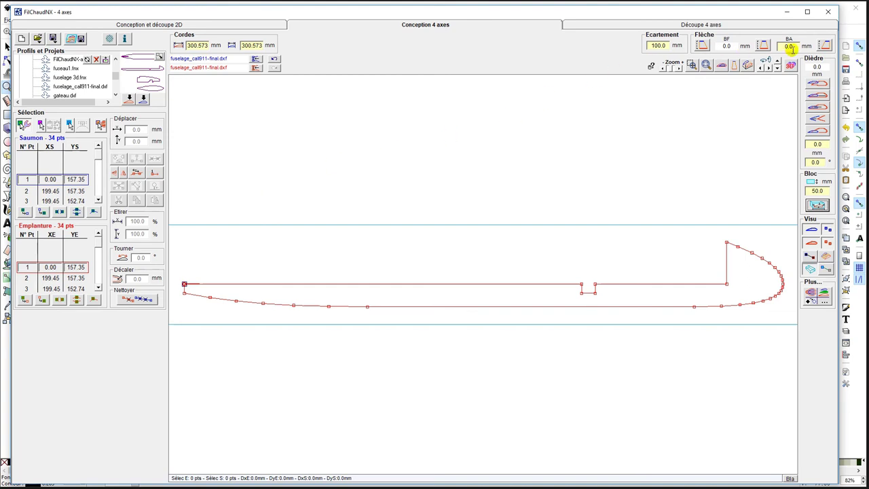
Step: Show the side-profile design in 3D inside its block, toggling the wire paths on and off
left_click(748, 65)
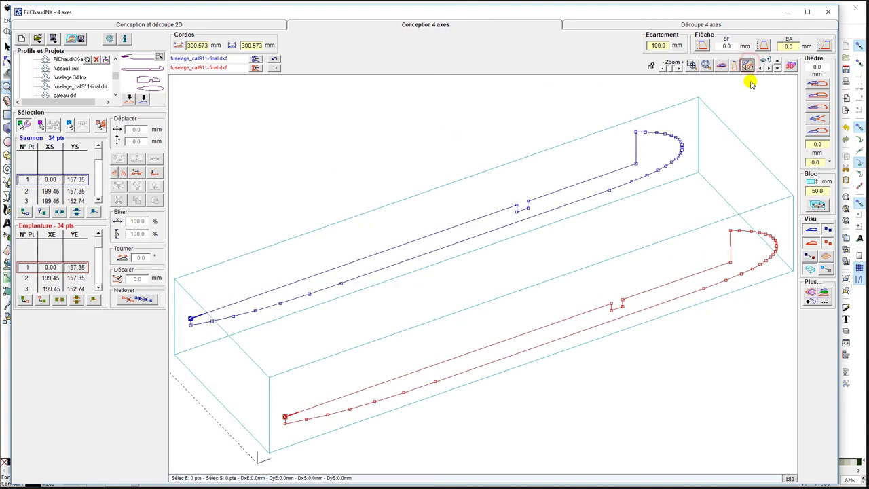
left_click(823, 255)
left_click(822, 256)
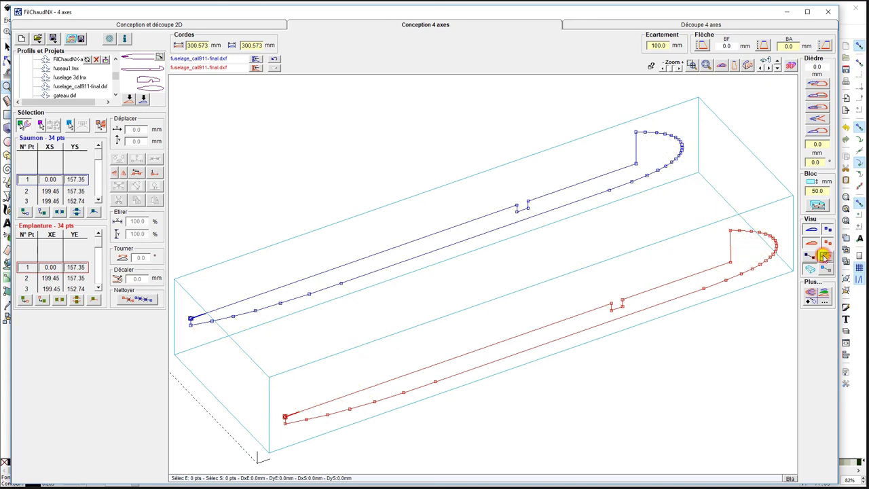
Step: Save the design over Call911-2.fnx, confirming the overwrite
left_click(55, 39)
left_click(58, 63)
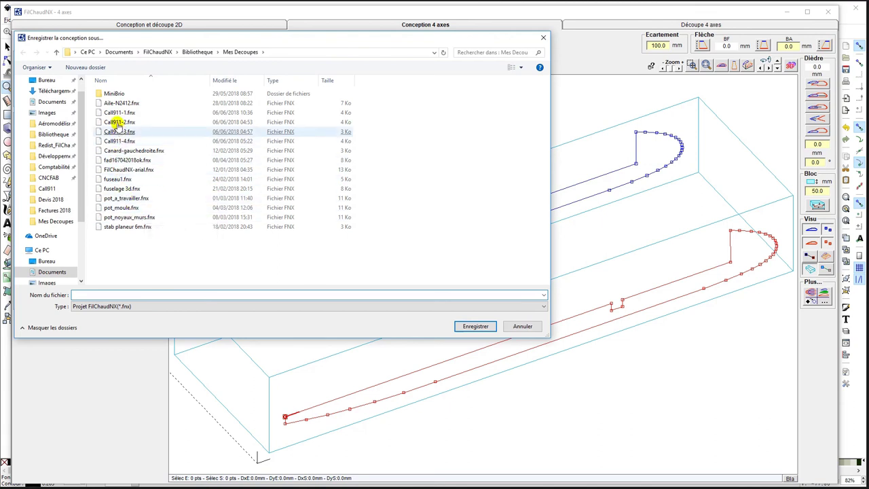
double_click(119, 122)
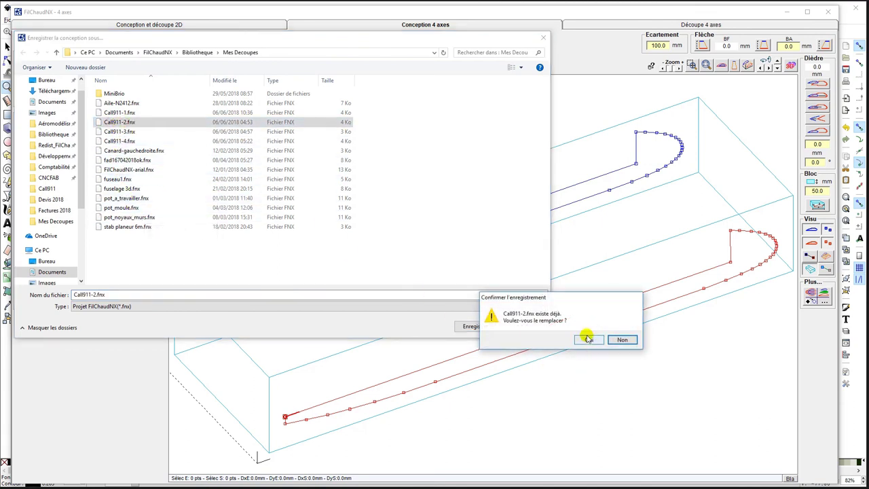
left_click(588, 339)
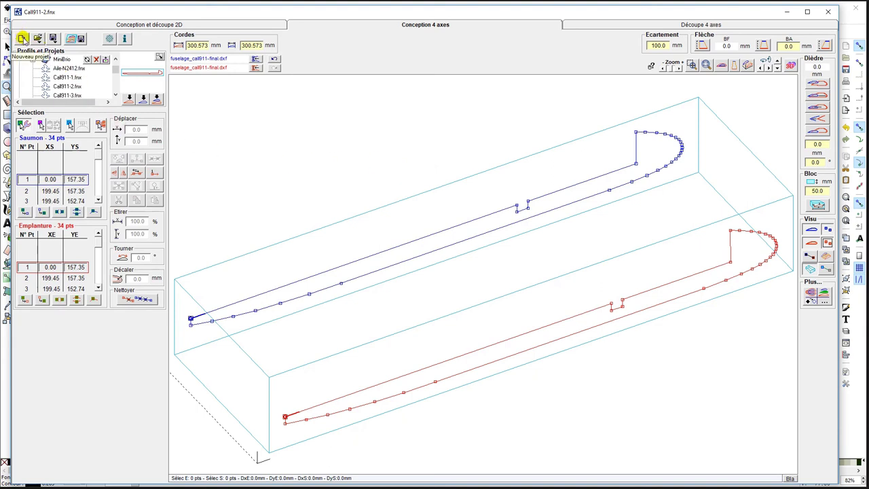
Step: Start a fresh empty project and scroll the file tree toward the fuselage drawing
left_click(22, 39)
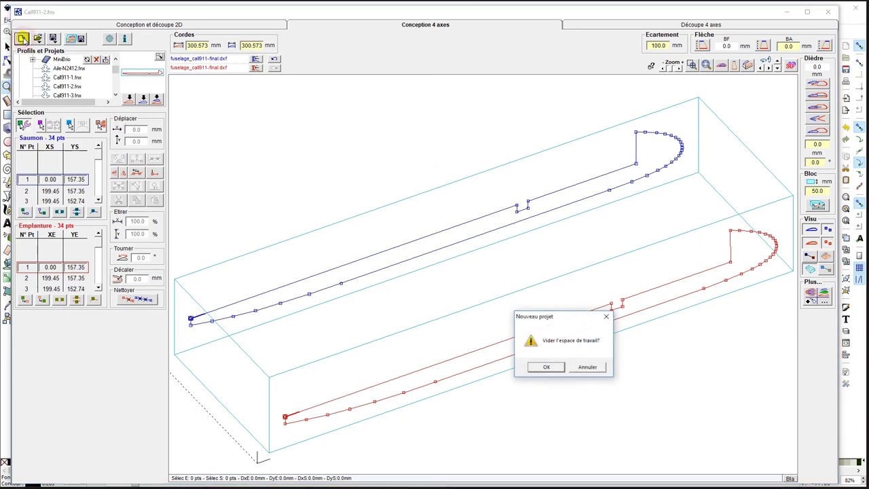
left_click(543, 367)
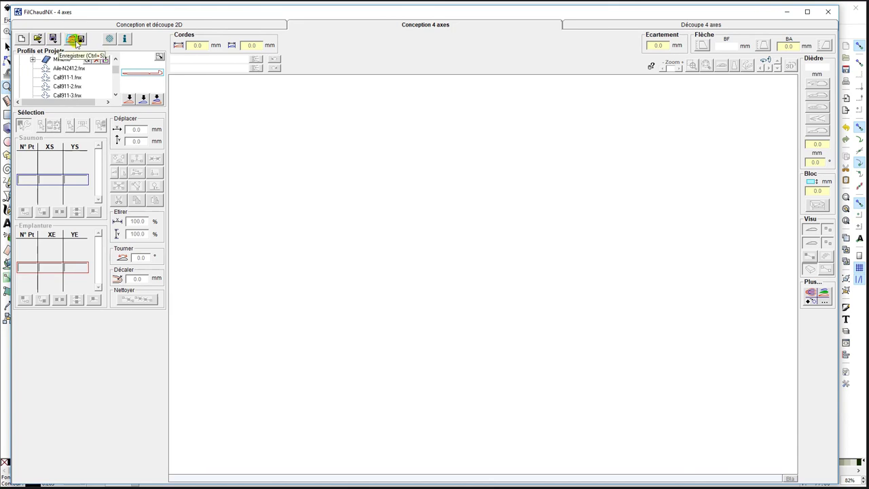
left_click(116, 88)
scroll(116, 88, "down", 2)
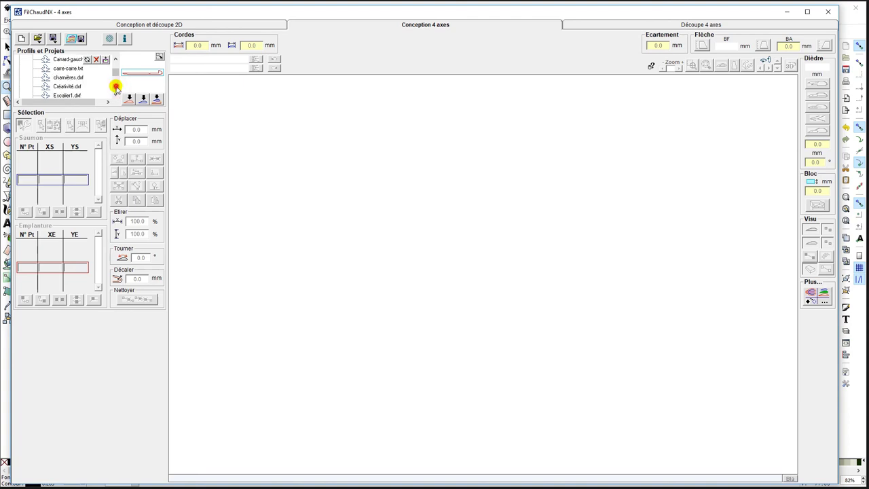
scroll(116, 88, "down", 2)
scroll(116, 87, "down", 1)
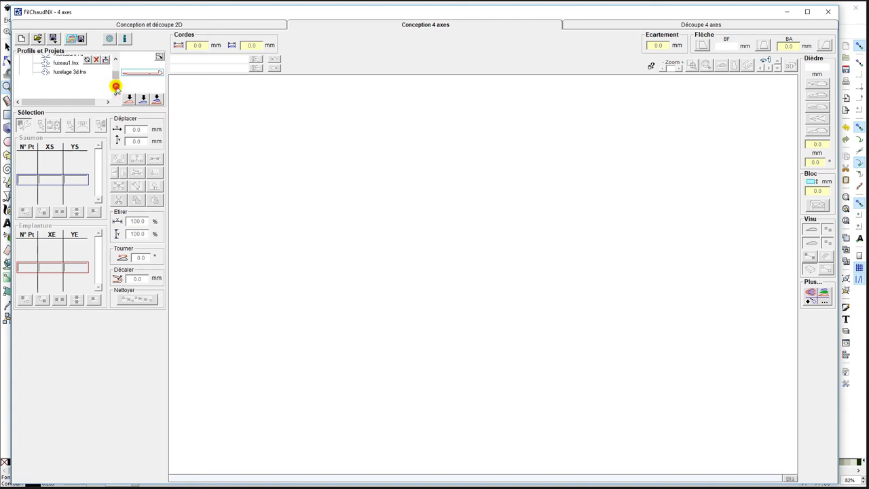
Step: Import the oval profile from fuselage_call911-final.dxf (54 points, 187.251 mm chord) and view it from the side
left_click(102, 78)
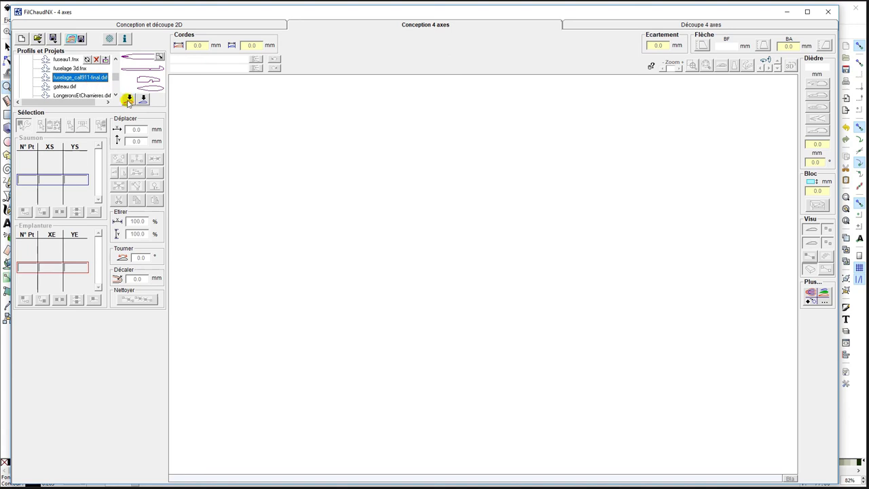
left_click(129, 98)
left_click(278, 112)
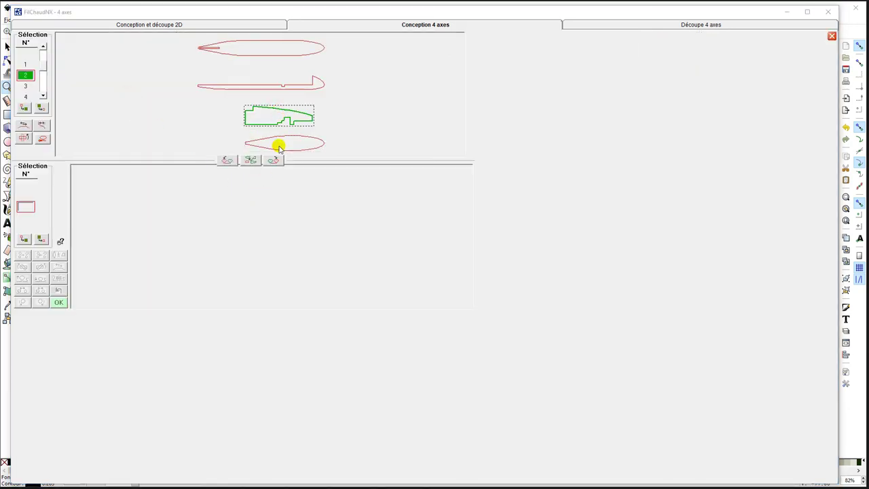
left_click(278, 142)
left_click(251, 122)
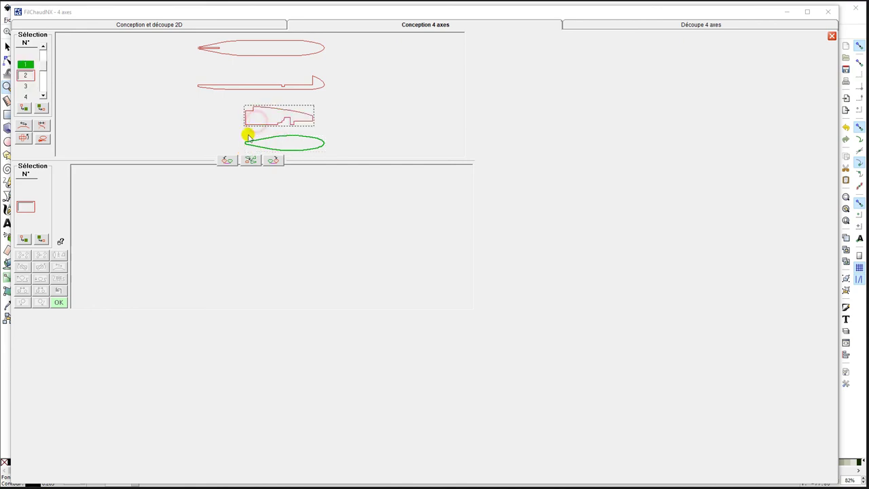
left_click(228, 159)
left_click(59, 302)
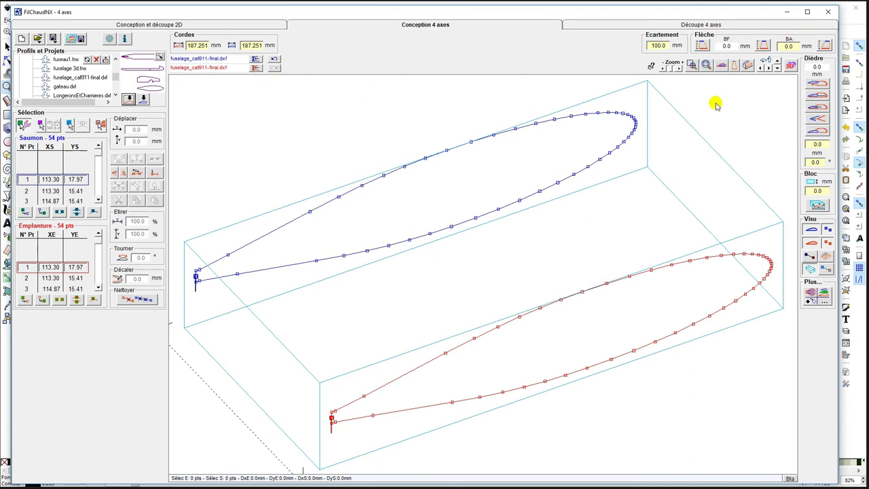
left_click(719, 67)
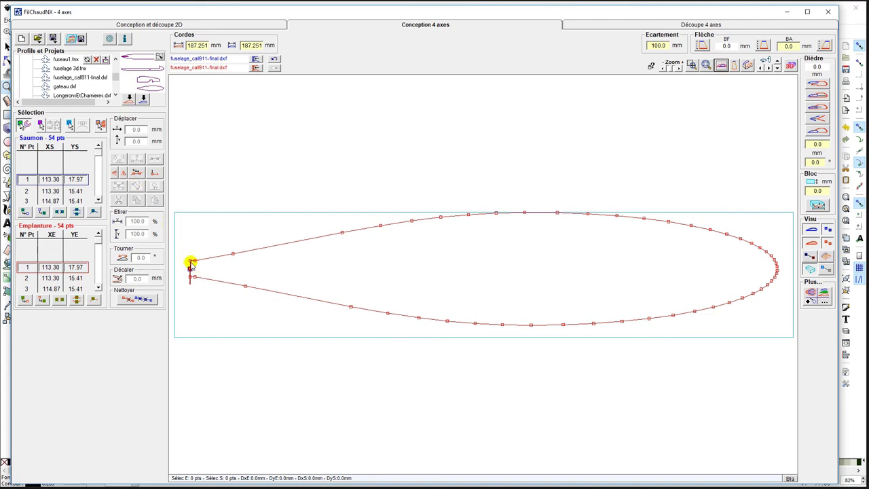
Step: Reverse the oval's point order so point 53 becomes (113.30, 15.41), then view both profiles in 3D
left_click(190, 261)
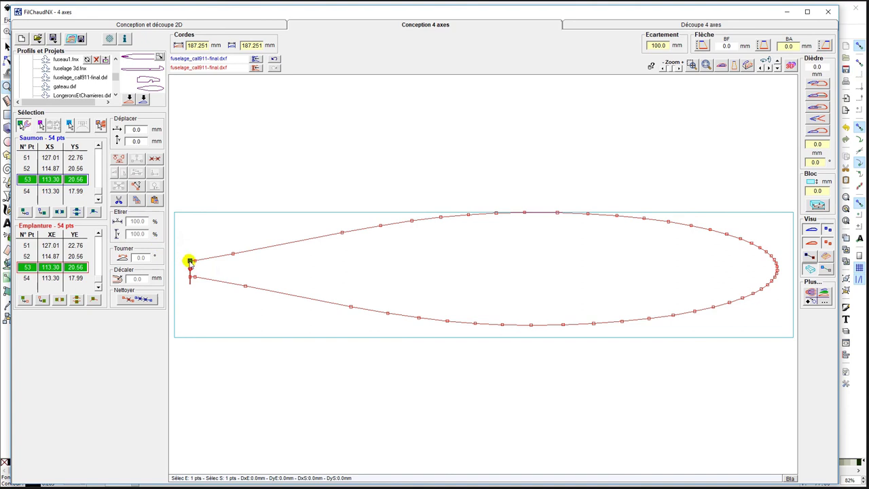
left_click(190, 261)
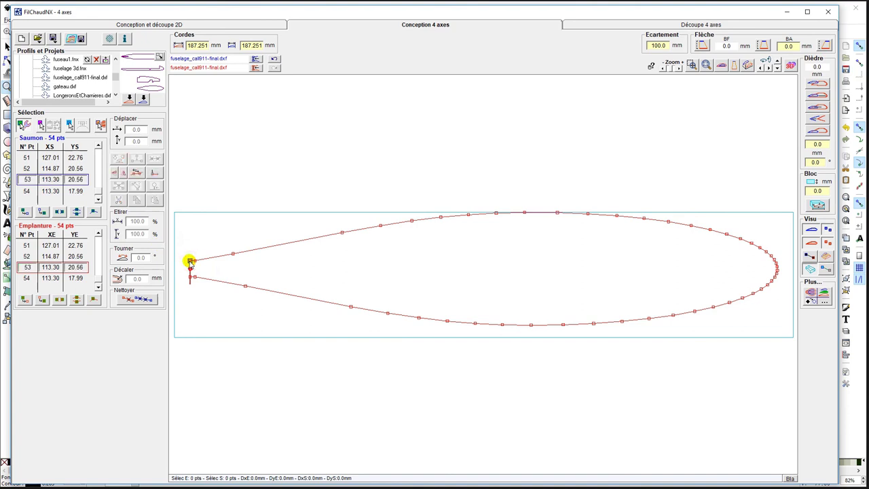
left_click(137, 173)
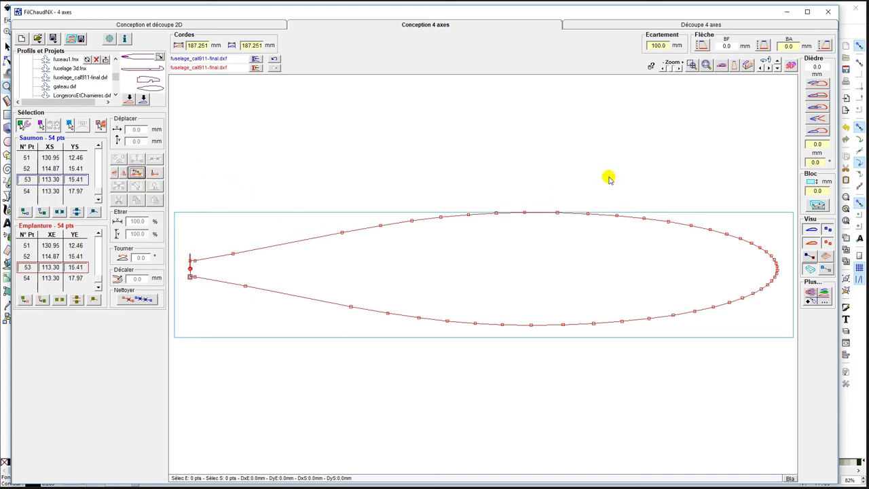
left_click(745, 66)
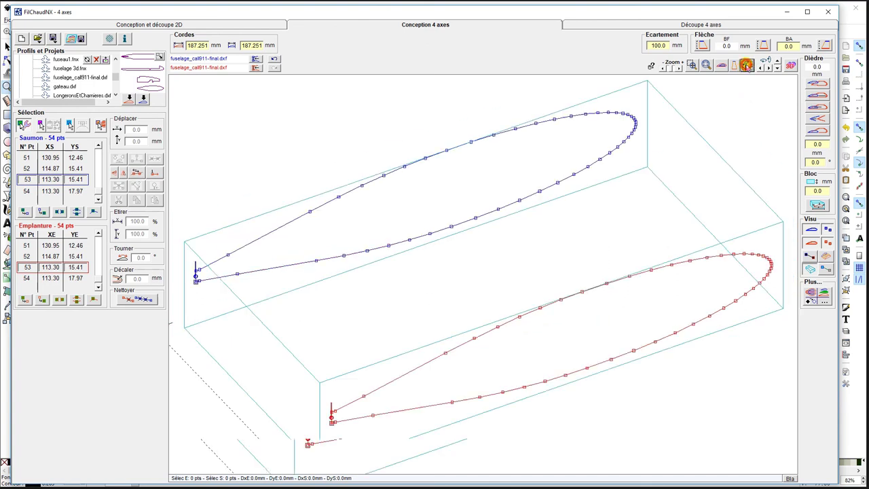
Step: Show wire paths, make the block 50 mm high, and place the oval 7.0 mm above bottom with 10 mm margins
left_click(825, 257)
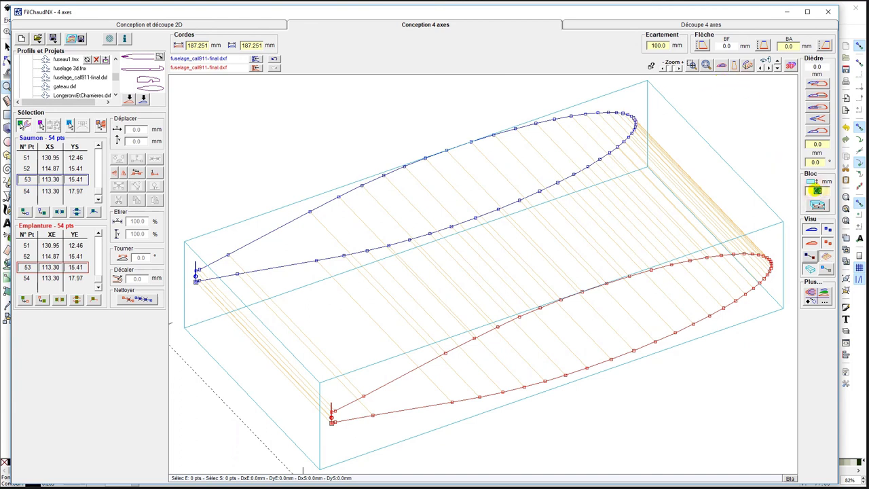
type("50")
key("Return")
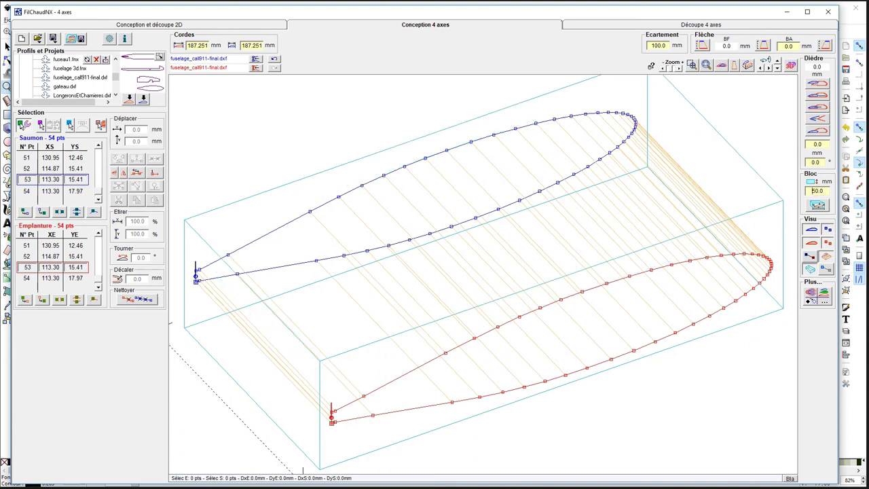
left_click(818, 202)
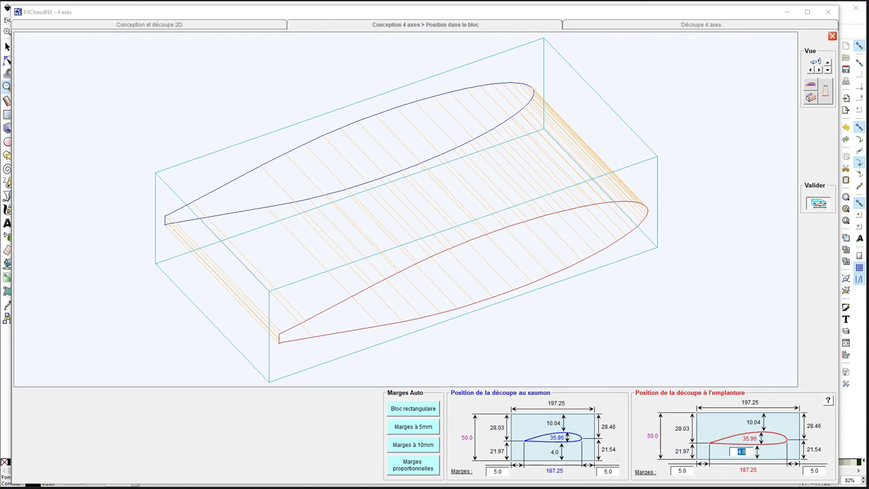
type("7.0")
left_click(404, 445)
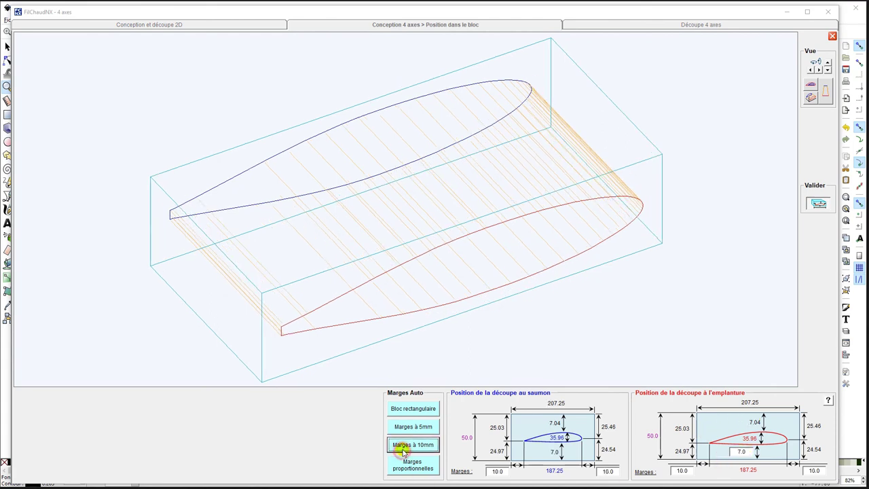
left_click(819, 205)
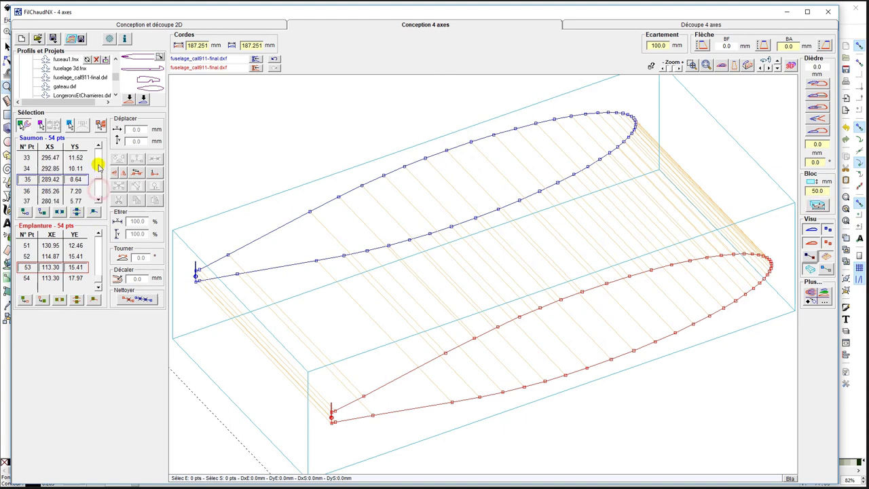
Step: Step through the tip profile's points to its last ones
left_click_drag(99, 191, 98, 148)
left_click(98, 200)
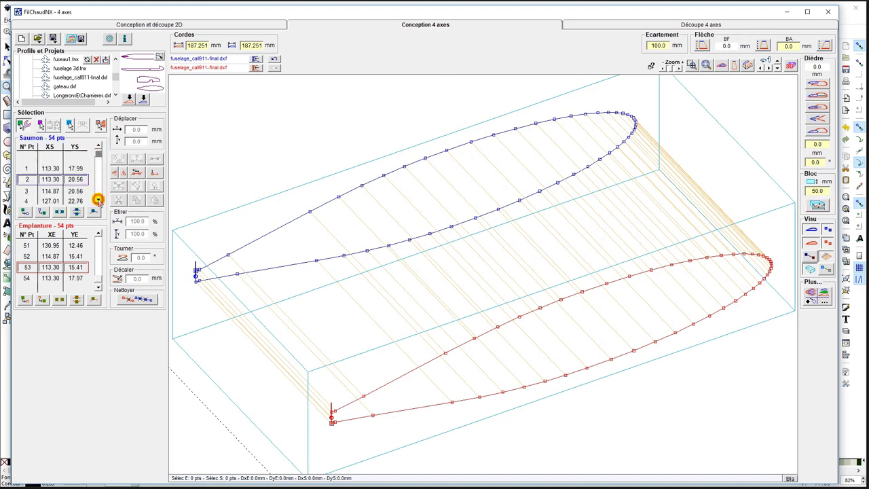
left_click(98, 200)
left_click(98, 200)
left_click(98, 201)
left_click(98, 200)
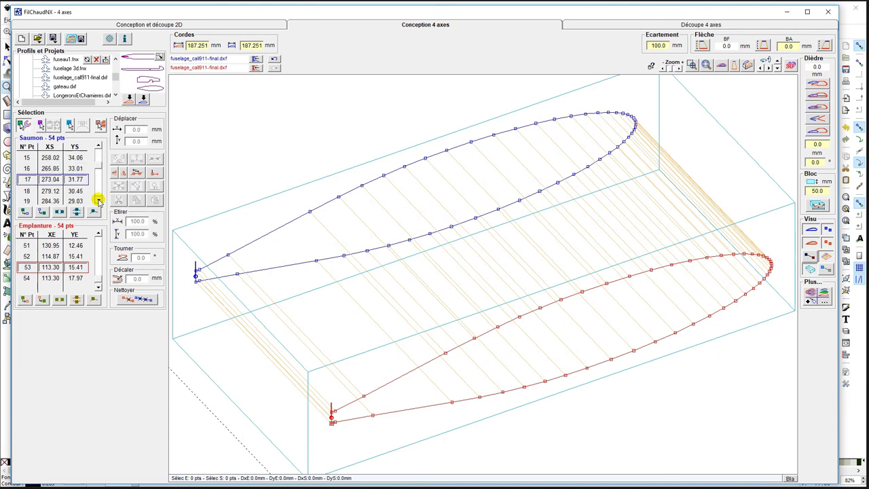
left_click(98, 200)
left_click(98, 200)
left_click(98, 201)
left_click(98, 201)
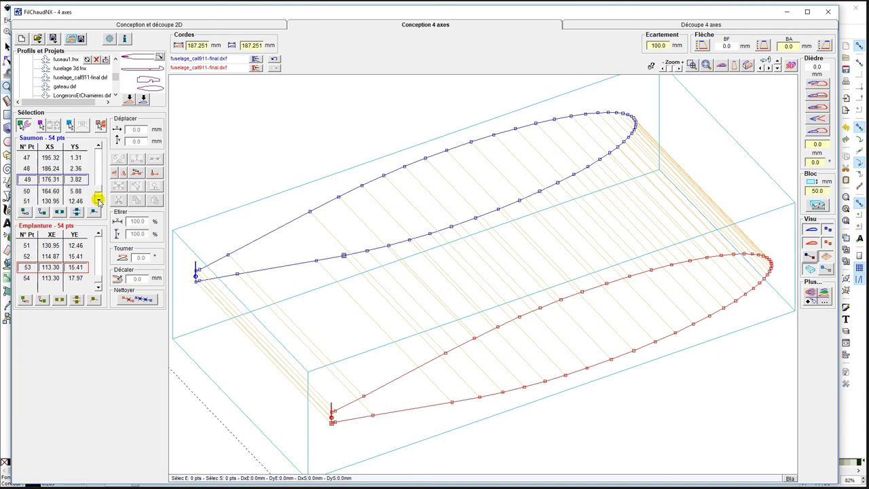
left_click(99, 201)
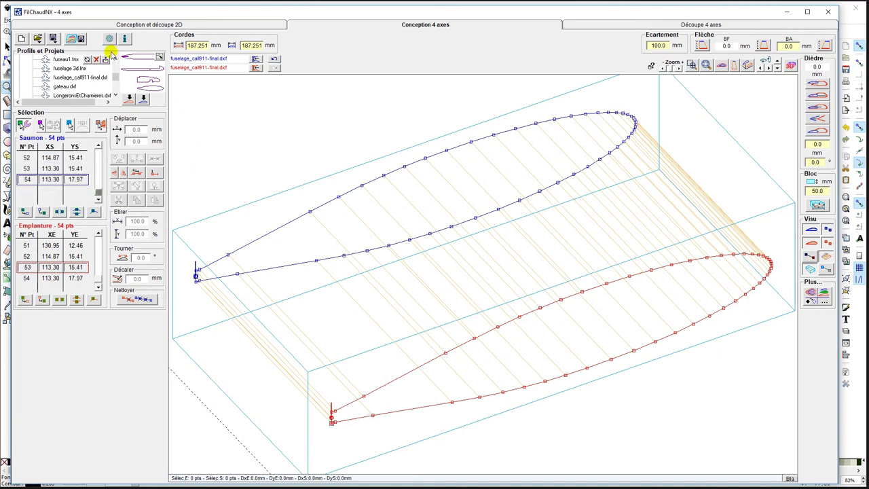
Step: Save the design as Call911-3.fnx, replacing the existing file
left_click(51, 40)
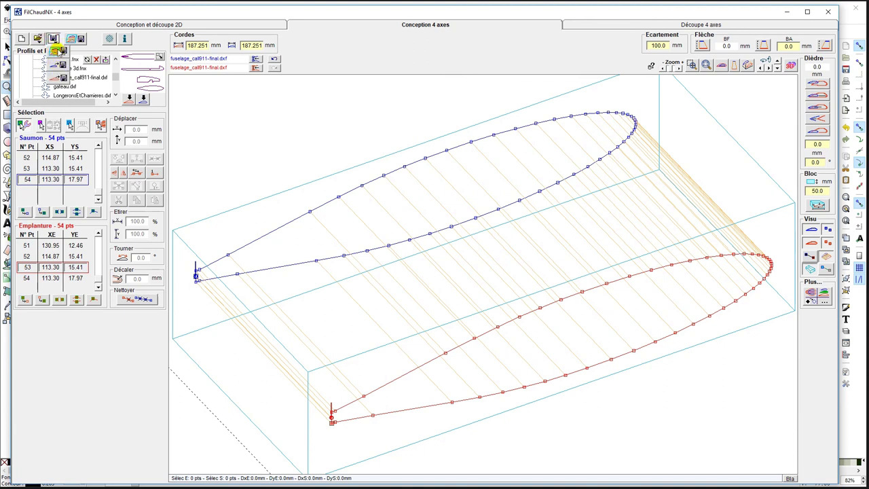
left_click(59, 52)
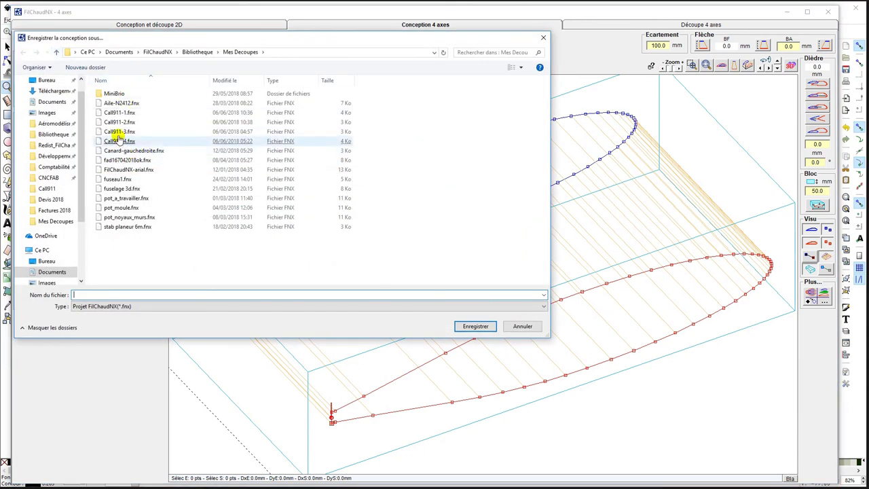
double_click(118, 131)
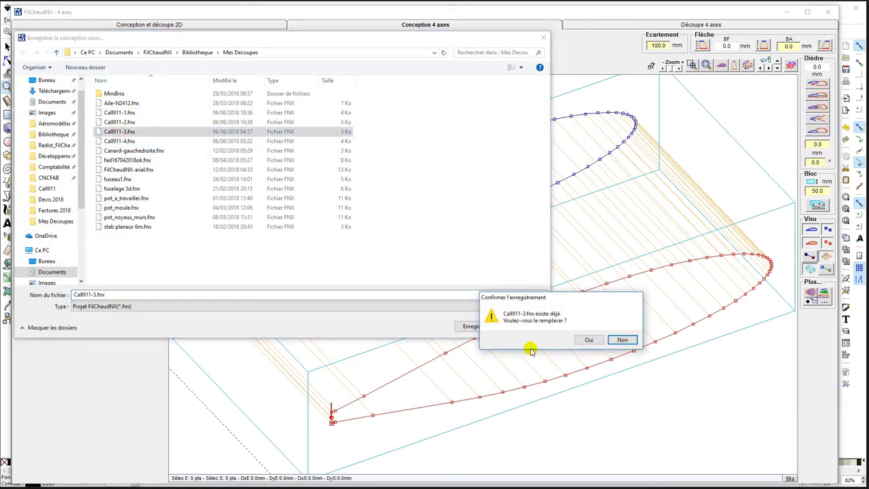
left_click(586, 339)
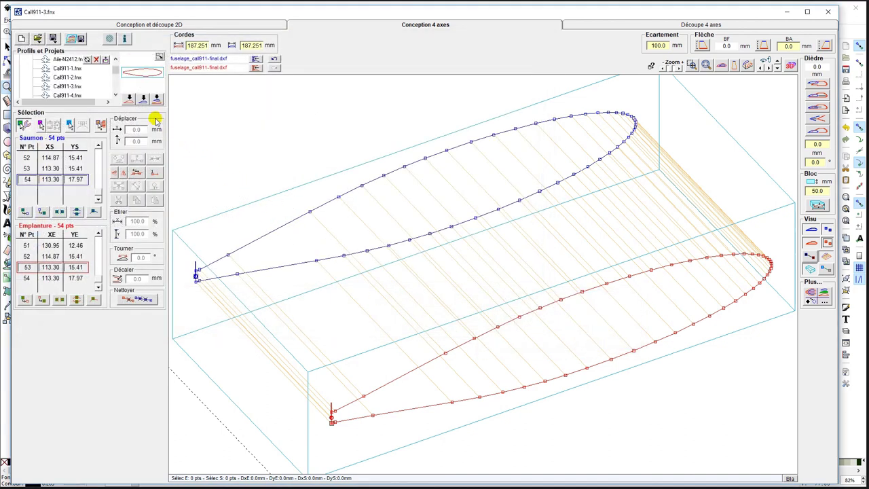
left_click_drag(115, 72, 114, 79)
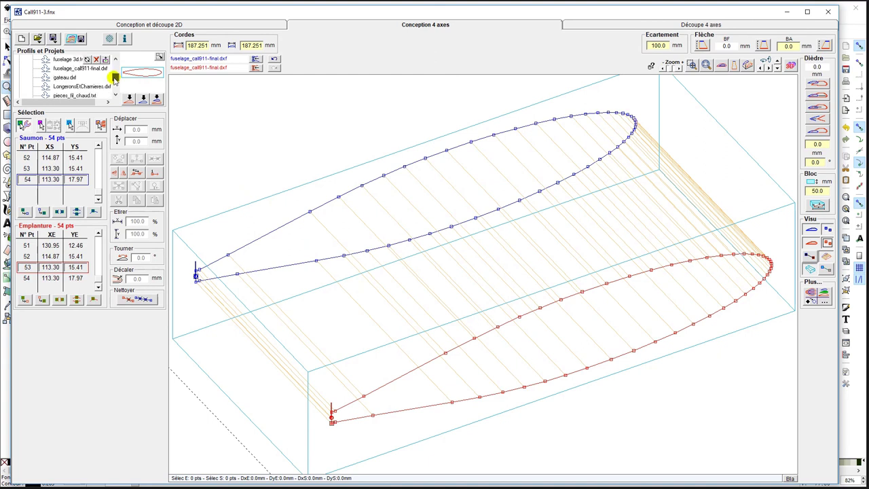
Step: Select fuselage_call911-final.dxf and open its pieces, then close the selection without loading anything
left_click(87, 67)
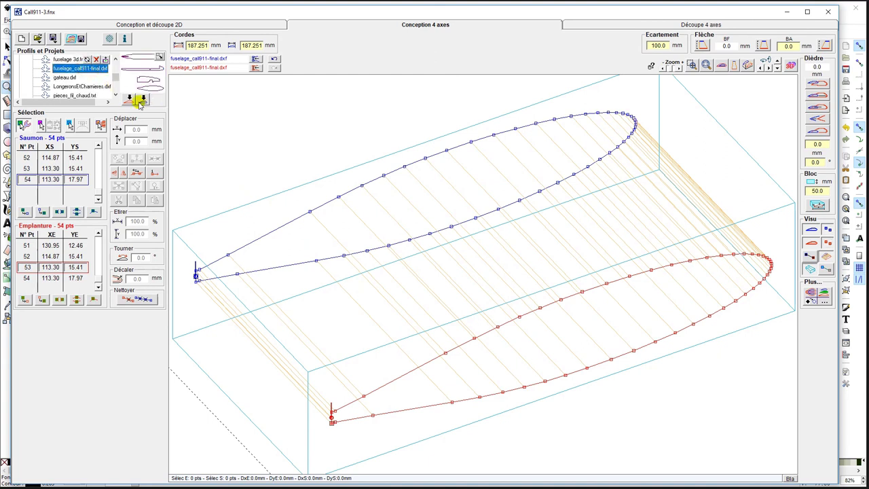
left_click(129, 99)
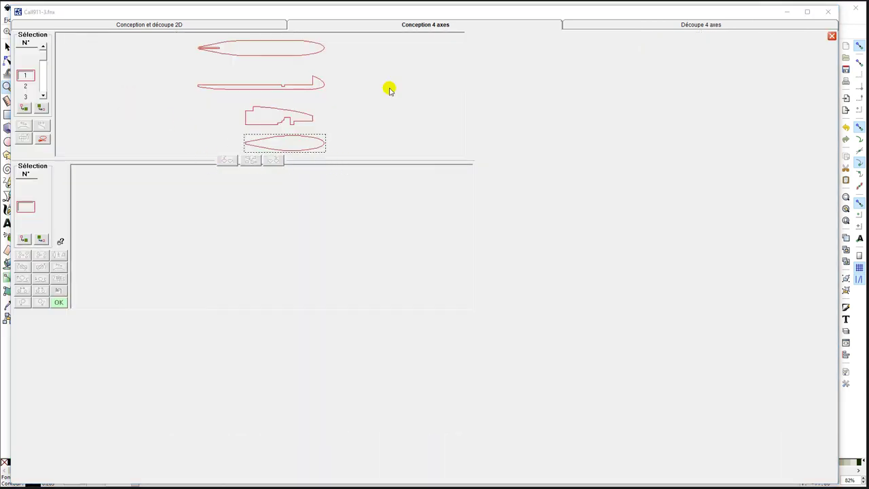
left_click(831, 37)
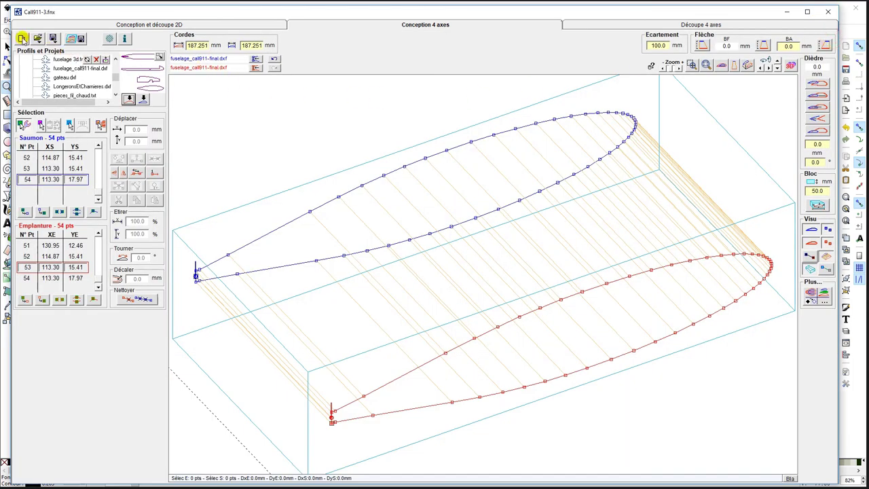
Step: Start a fresh project and load the third fuselage contour as both profiles (30 points, 158.967 mm chord)
left_click(22, 39)
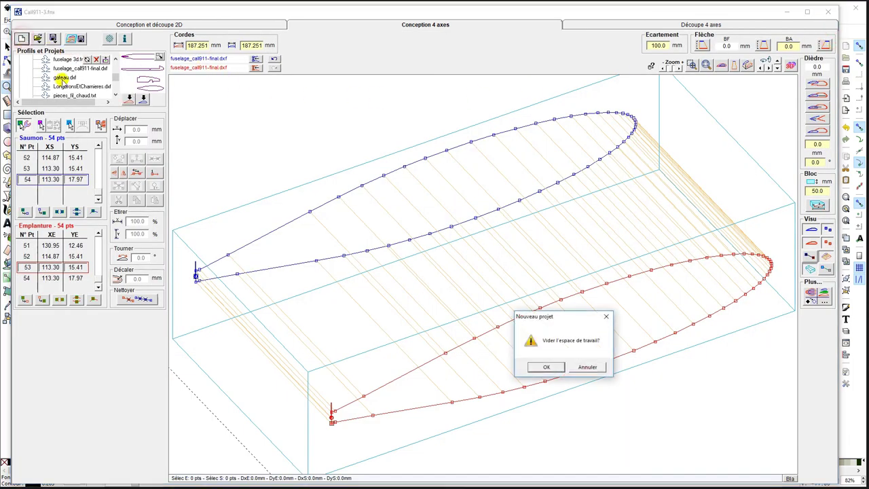
left_click(542, 367)
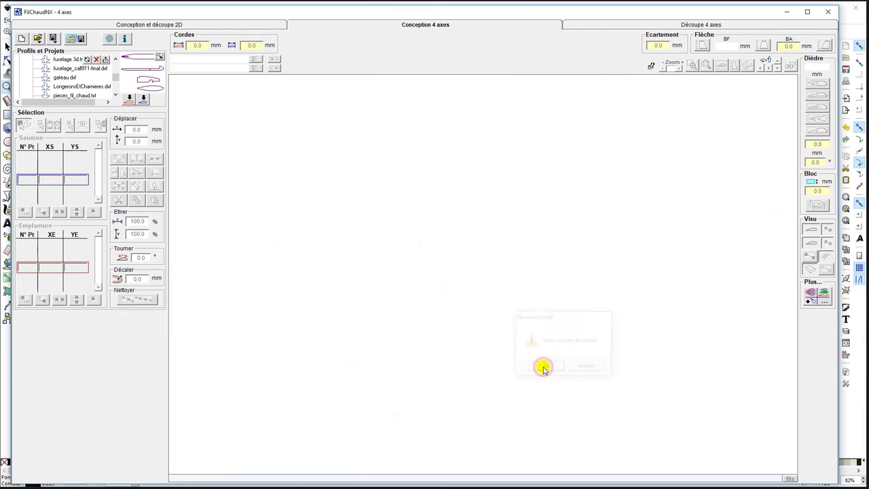
left_click(127, 100)
left_click(254, 124)
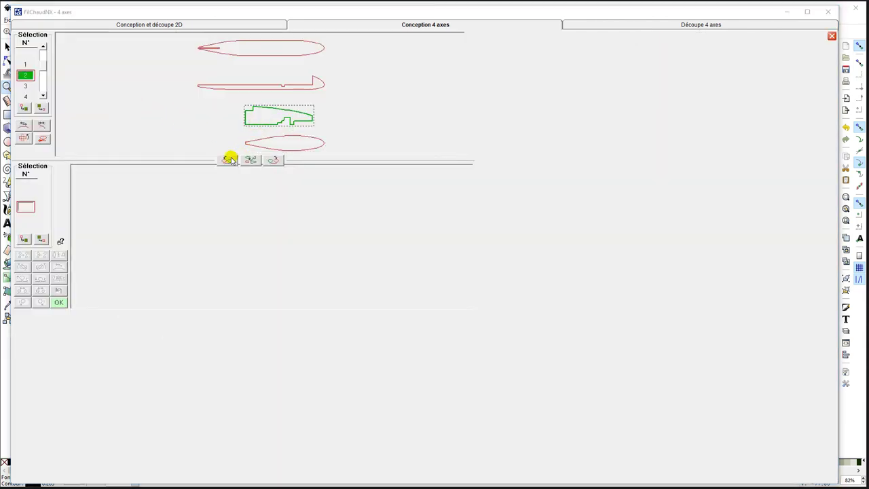
left_click(228, 160)
left_click(58, 302)
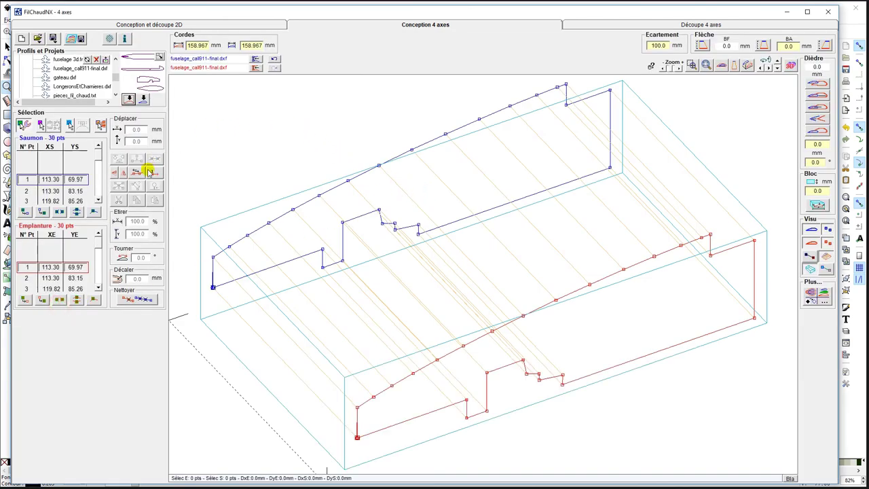
Step: Mirror both profiles, make corner point 18 the first point, and reverse the point order
left_click(119, 173)
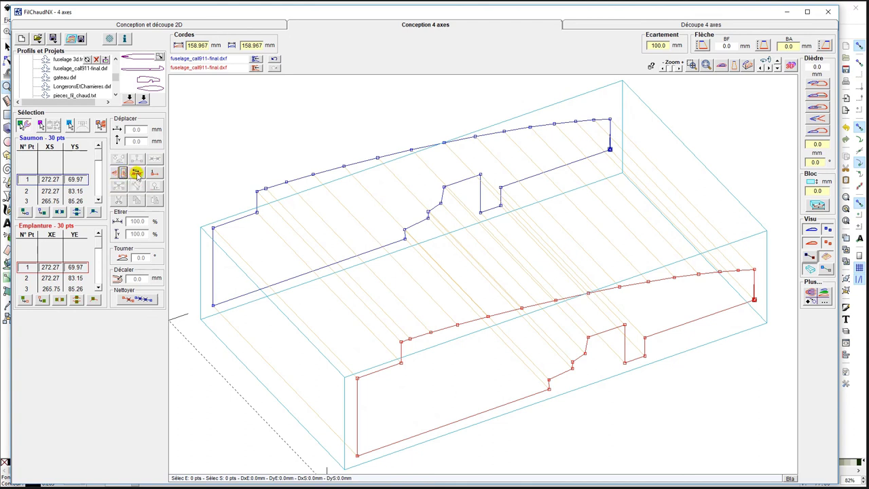
left_click(357, 379)
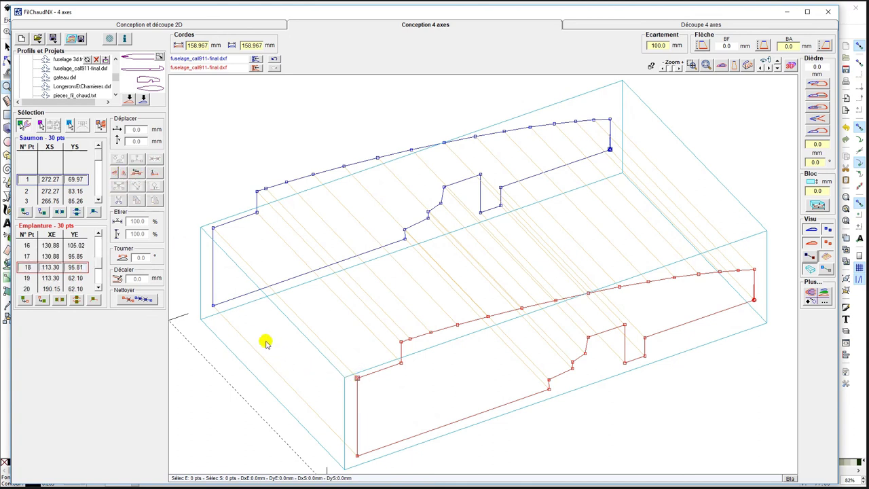
left_click(213, 228)
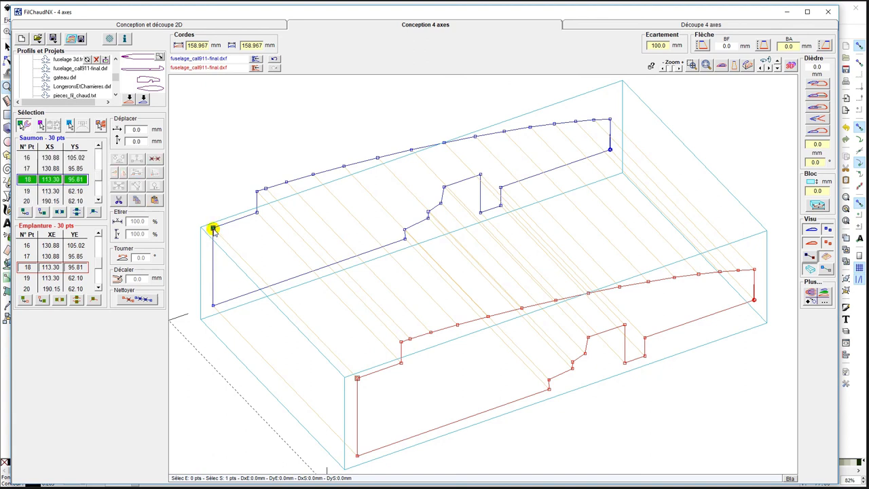
left_click(155, 174)
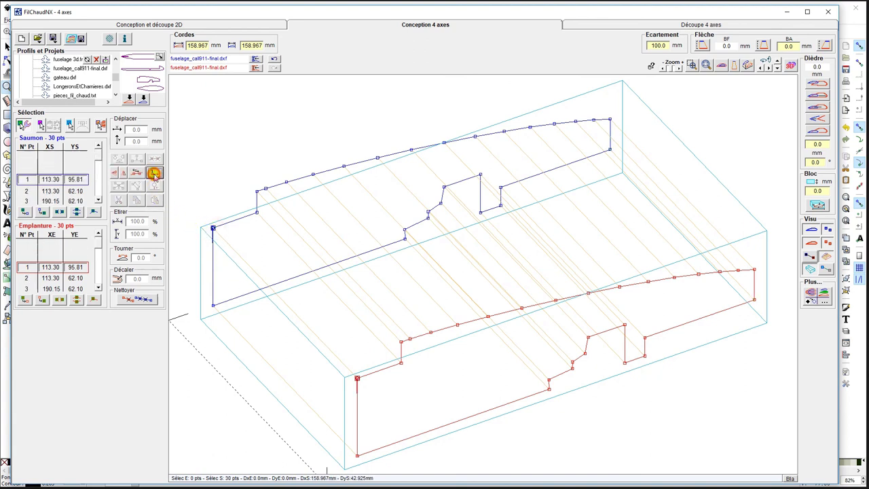
left_click(136, 174)
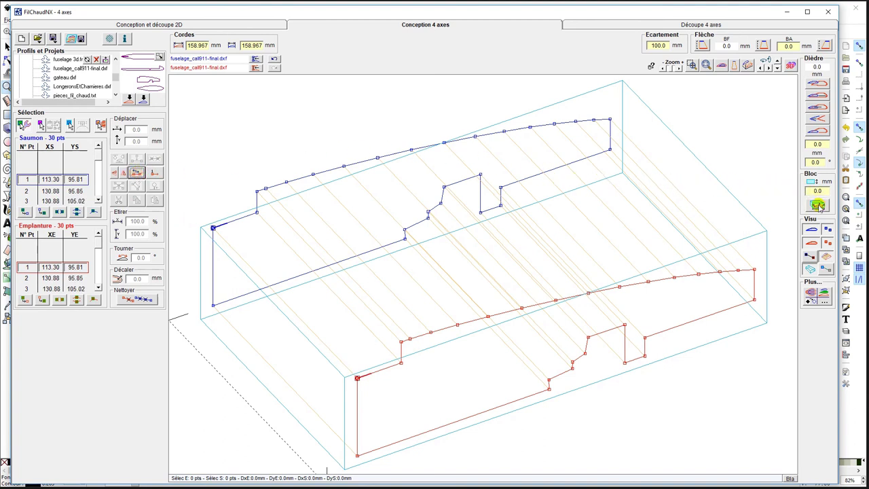
Step: Set the foam block thickness to 60.0 mm
left_click(818, 205)
type("60")
key("Return")
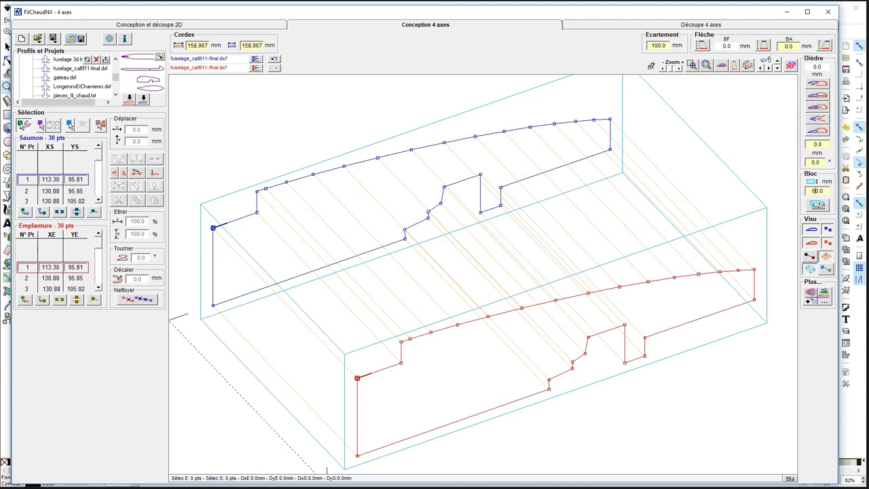
key("Return")
Step: Position the profiles with 10 mm margins and 8.5 mm clearance below the root, then accept
left_click(819, 203)
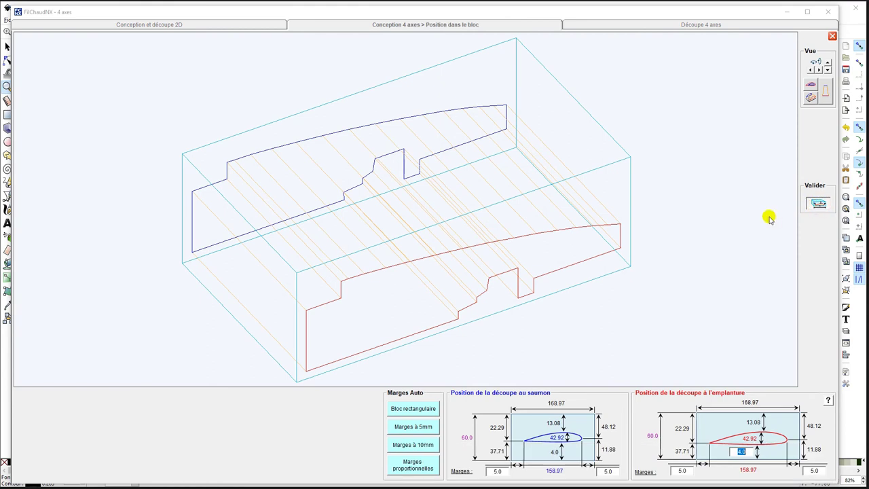
left_click(402, 447)
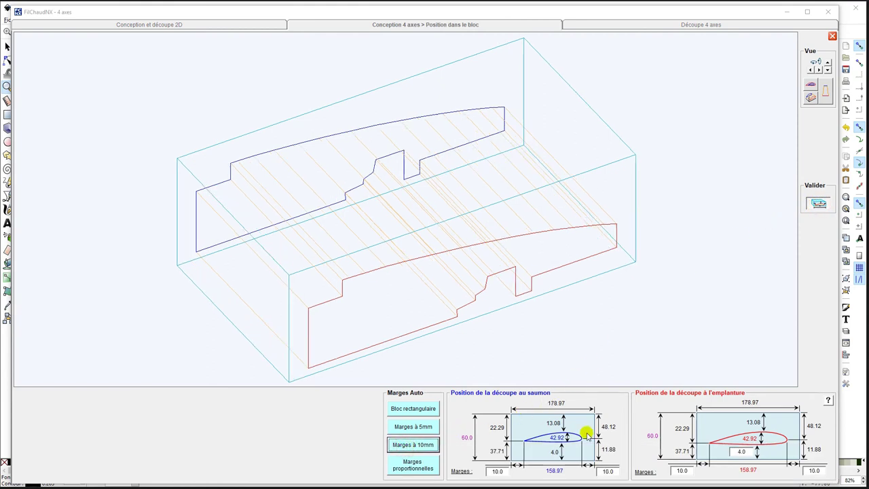
double_click(743, 452)
type("8")
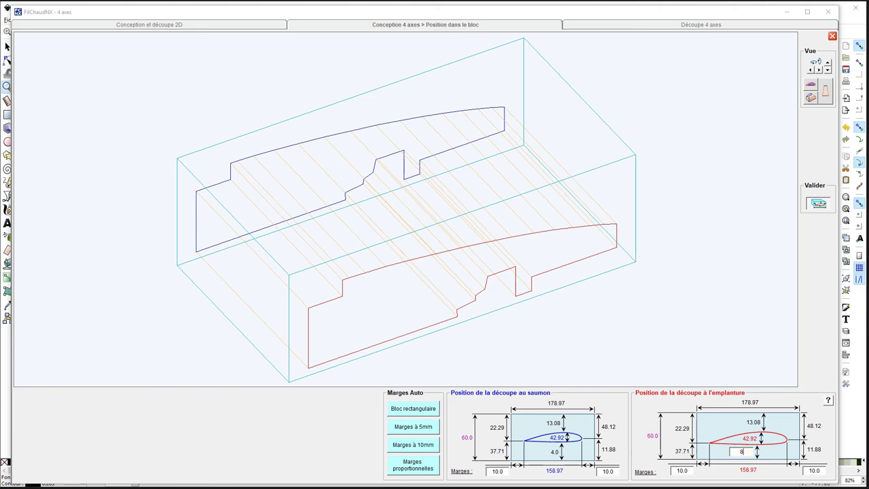
type(".6")
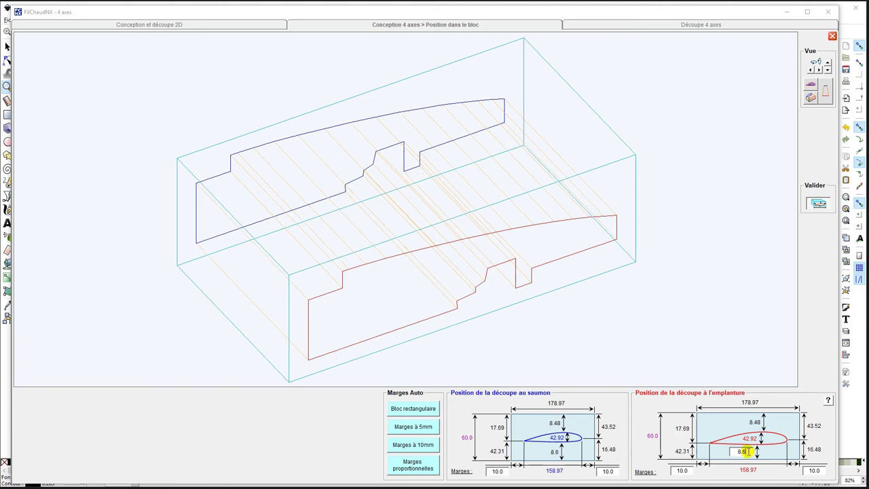
key("BackSpace")
type("5")
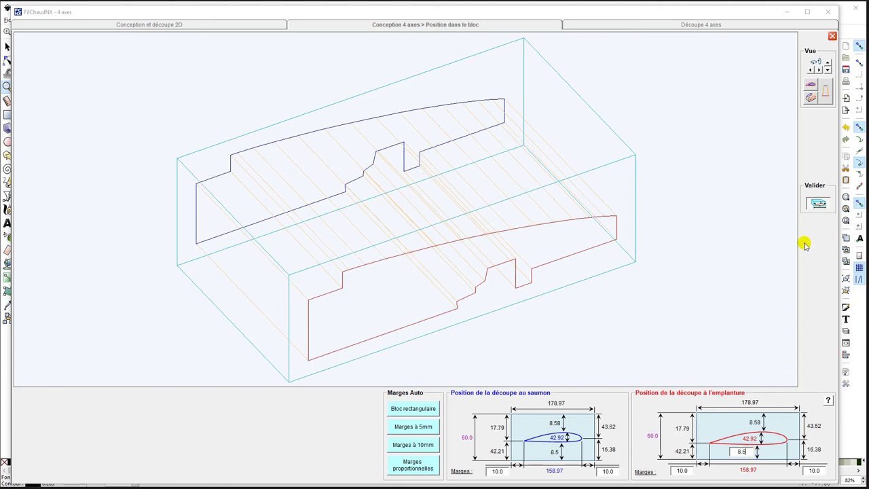
left_click(811, 84)
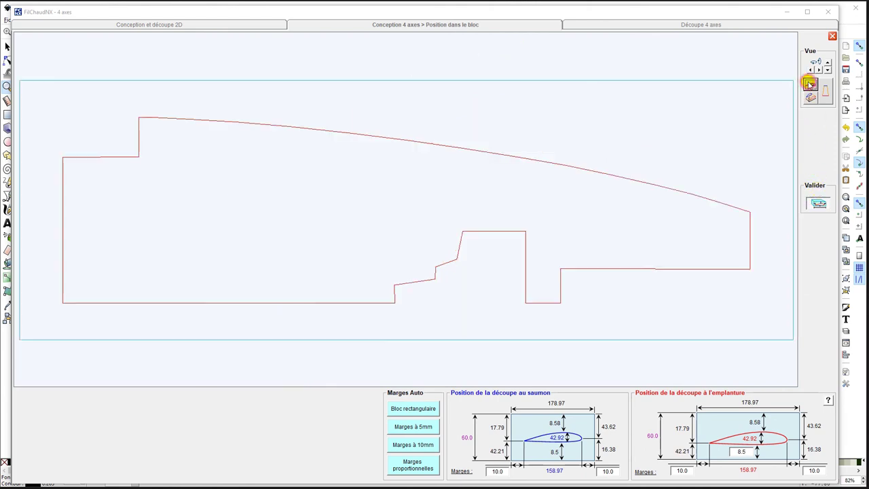
left_click(815, 205)
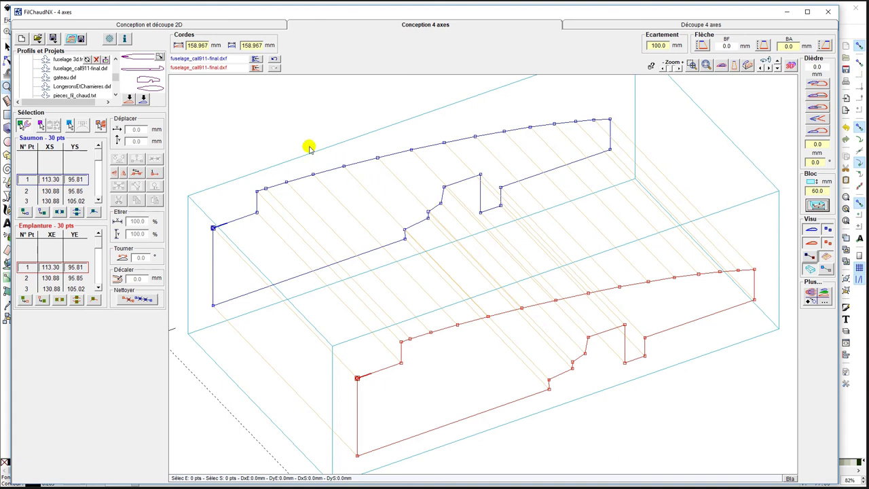
Step: Save the design over Call911-4.fnx and bring up the 4-axis cutting workspace
left_click(52, 39)
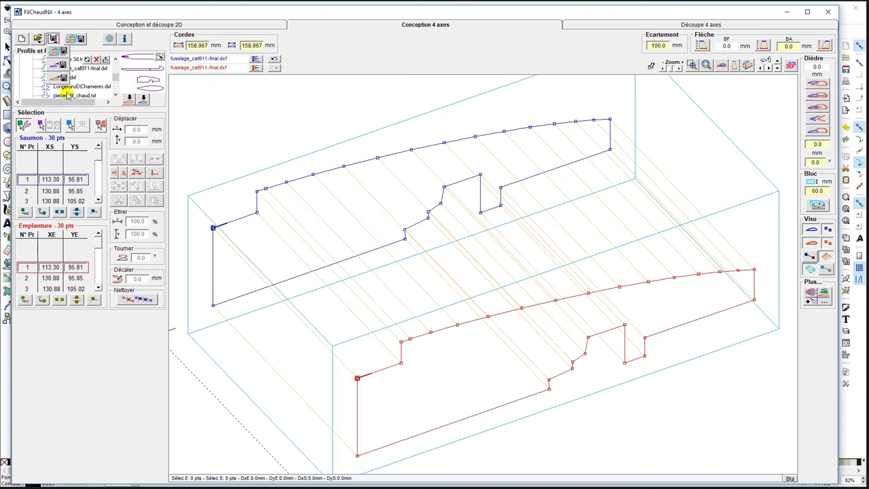
left_click(53, 53)
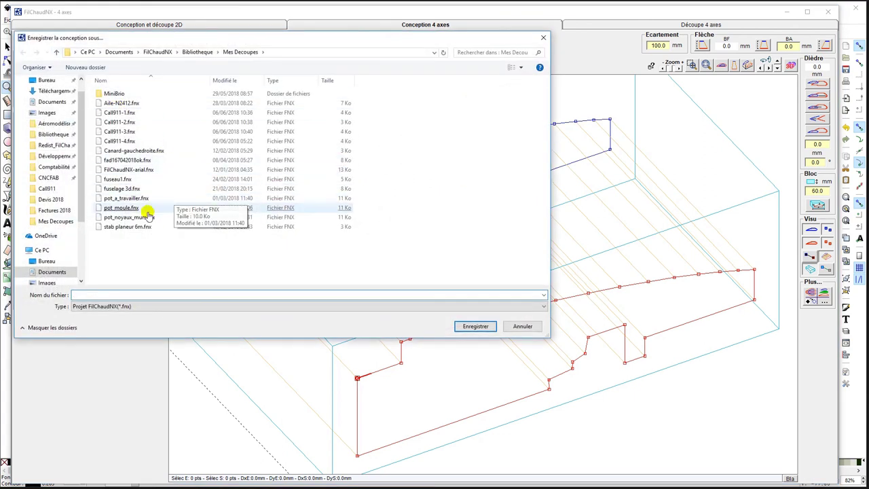
double_click(128, 140)
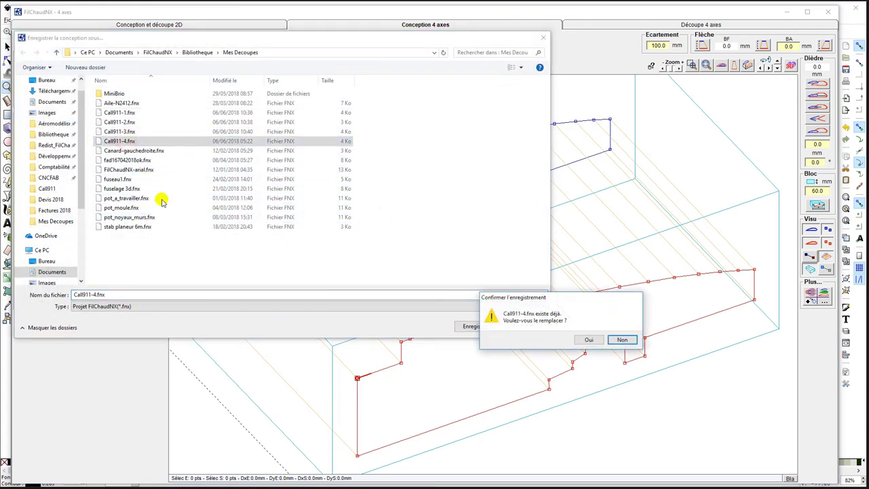
left_click(589, 339)
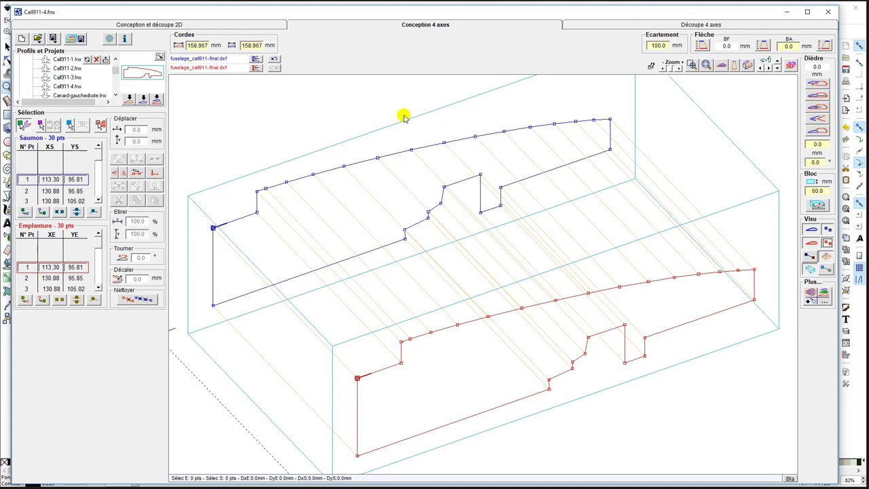
left_click(601, 25)
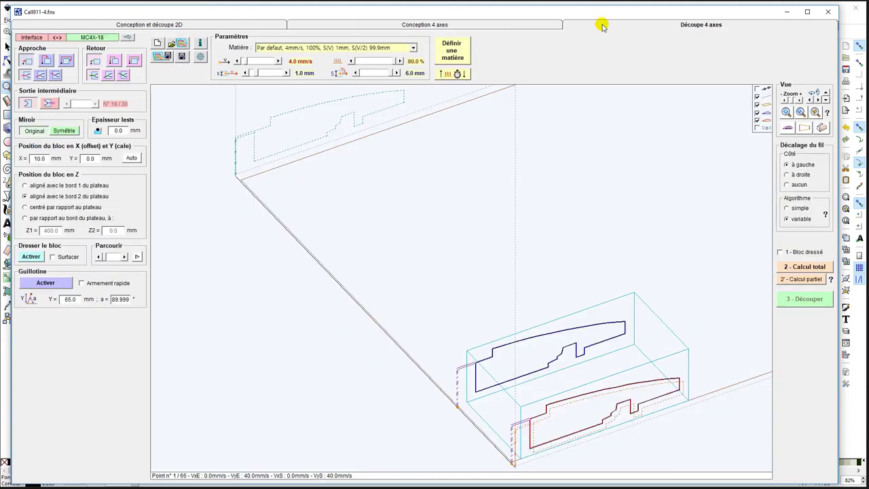